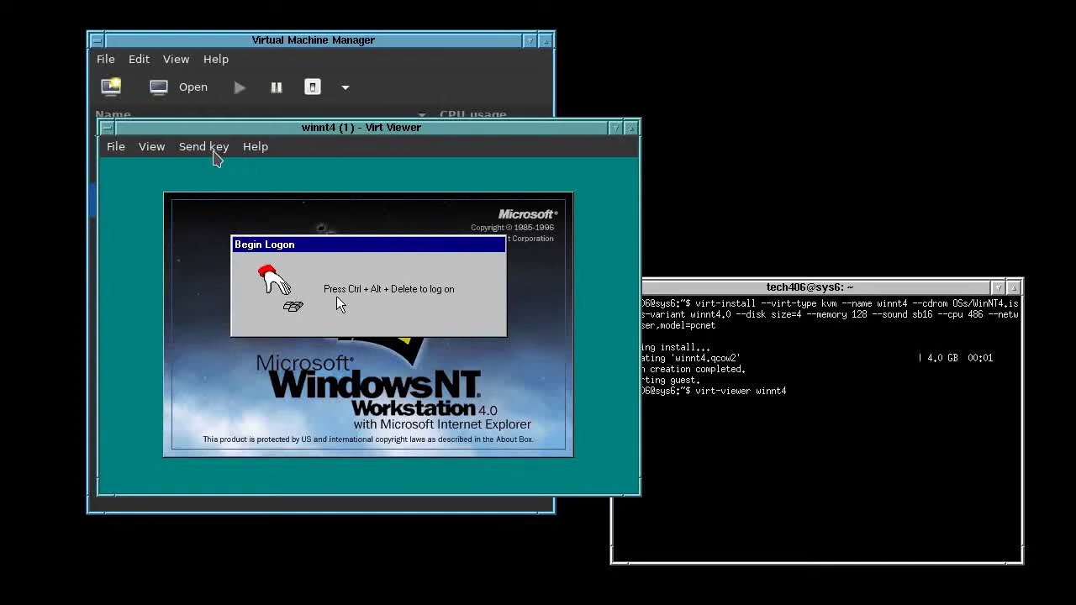
# Send Ctrl+Alt+Del to the NT guest and log on with the Administrator password
pyautogui.click(216, 146)
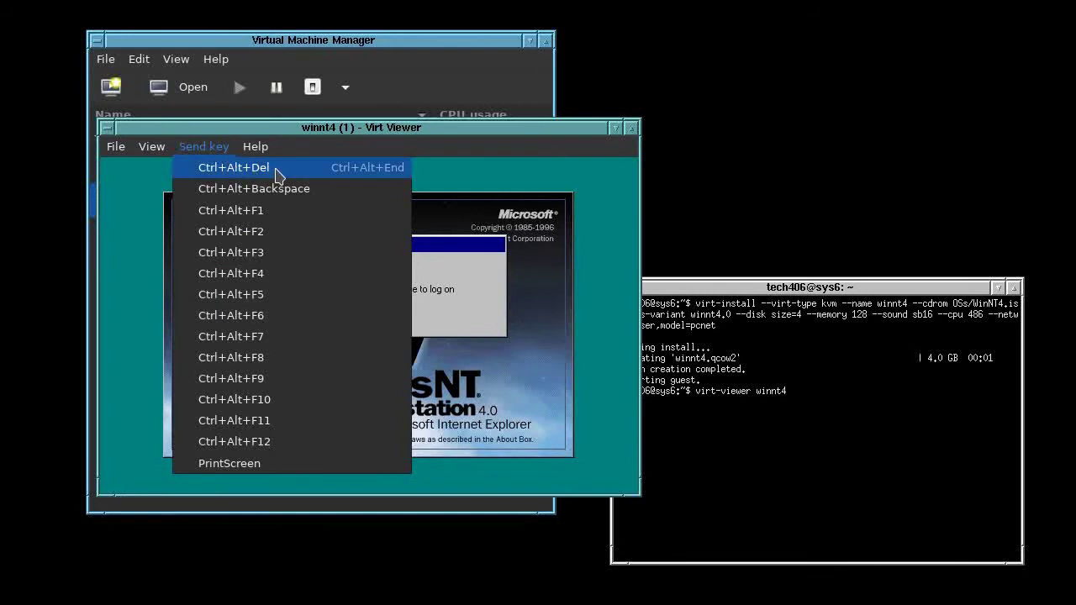
pyautogui.click(279, 175)
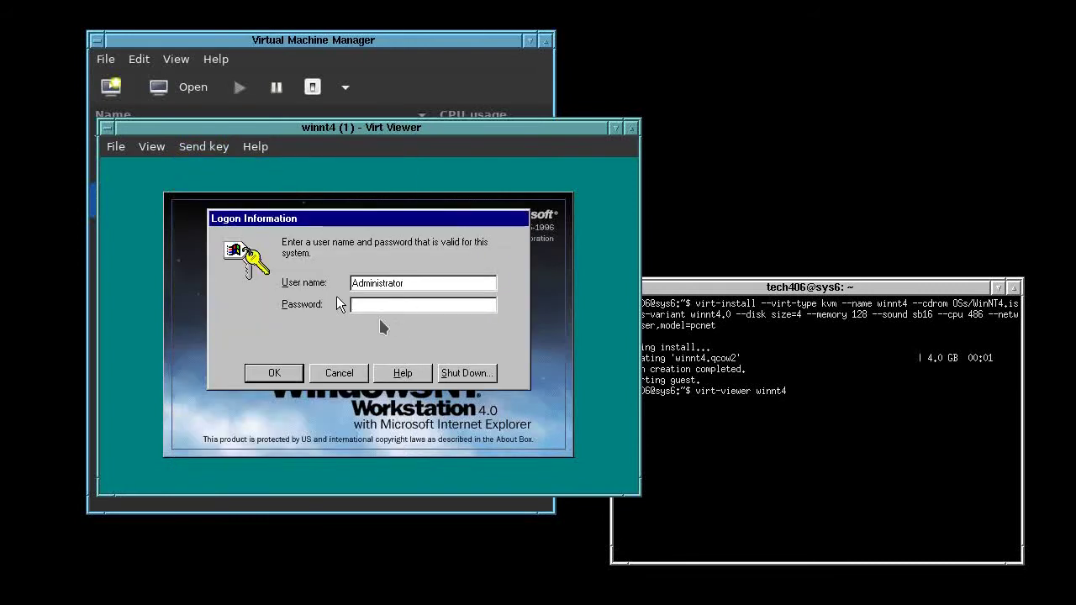
pyautogui.write('********')
pyautogui.press('Return')
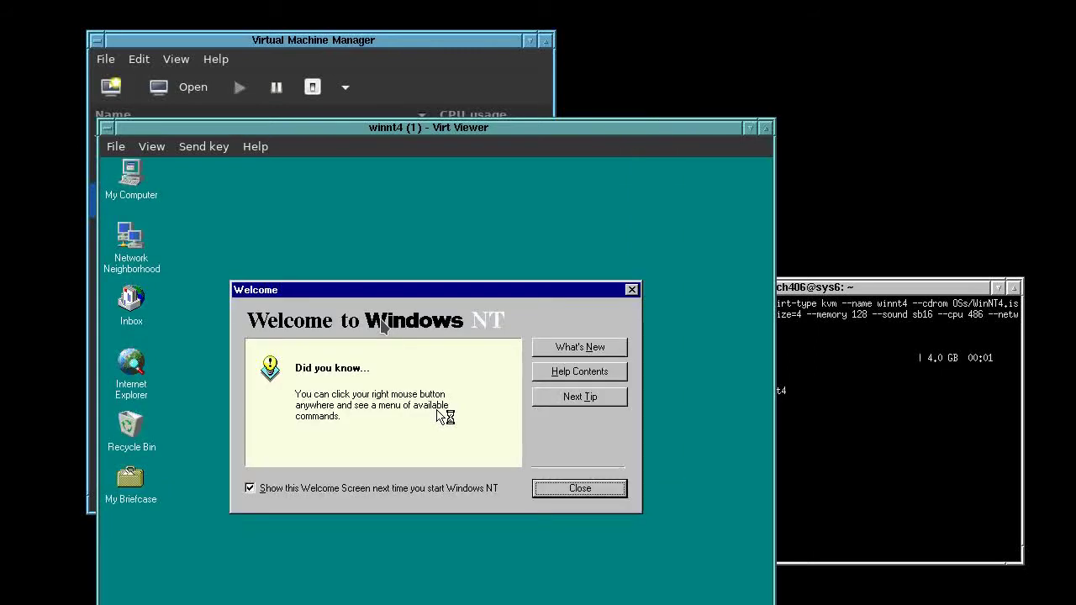
# Dismiss the Welcome screen and place the viewer window at the top of the screen
pyautogui.moveTo(491, 130); pyautogui.dragTo(411, 0)
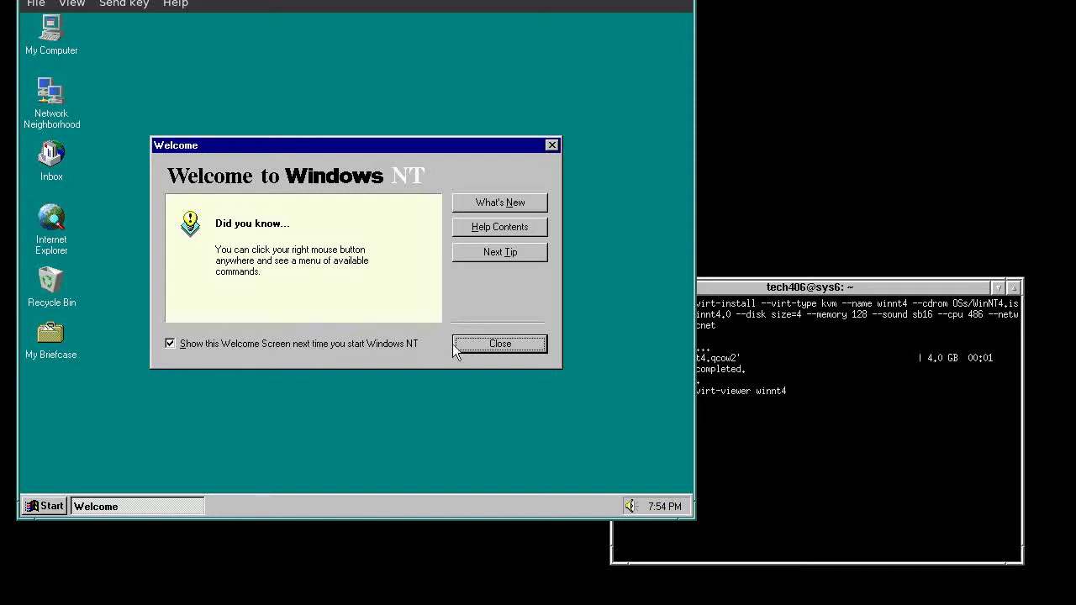
pyautogui.click(493, 345)
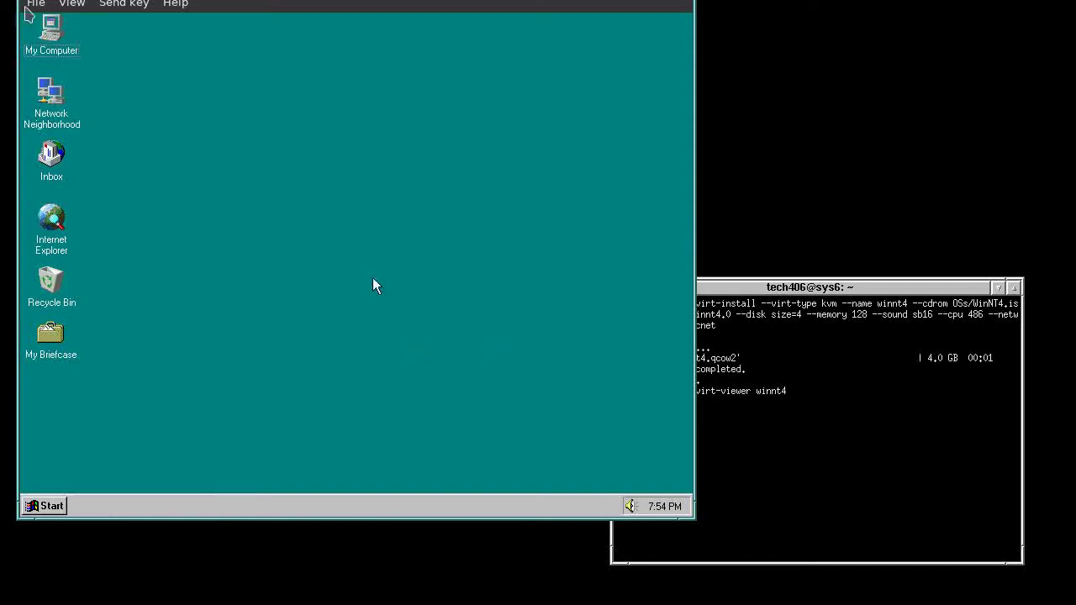
pyautogui.moveTo(385, 2); pyautogui.dragTo(437, 37)
pyautogui.click(439, 192)
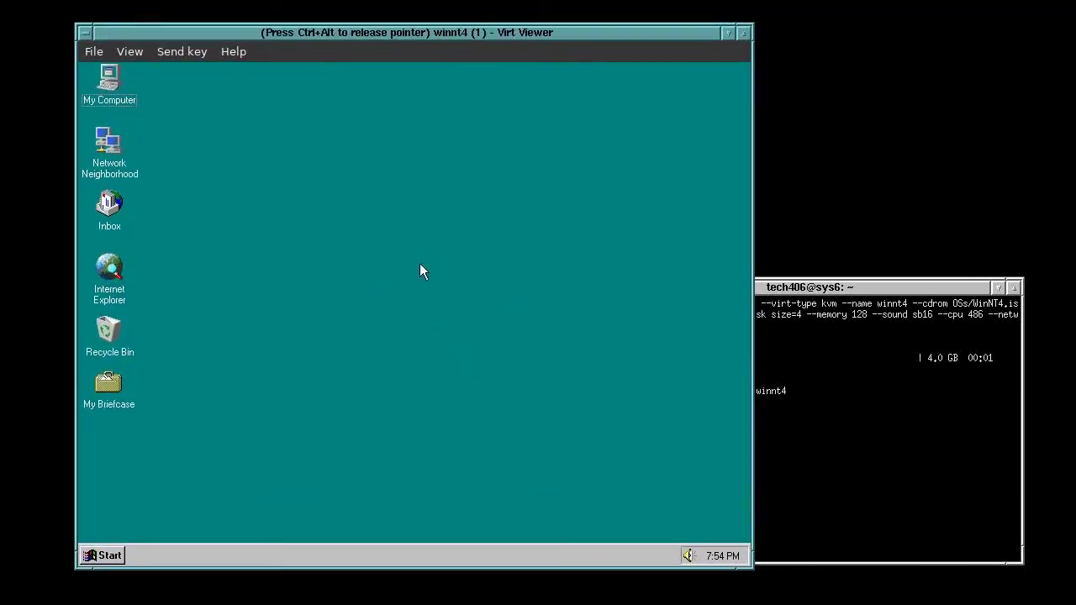
# Open My Computer and bring up the desktop's Display Properties on the Settings page
pyautogui.doubleClick(110, 81)
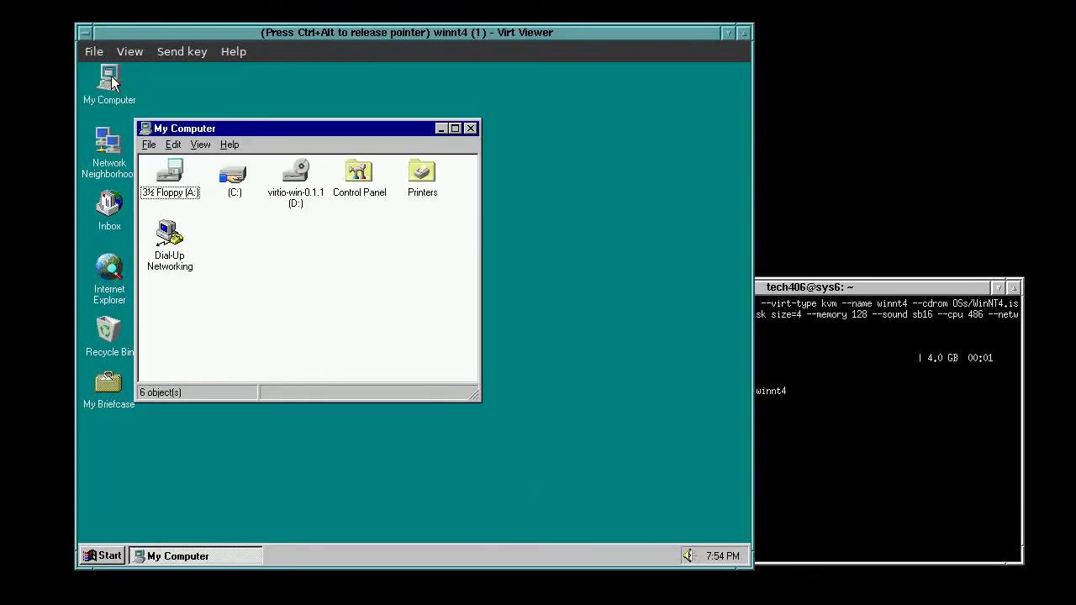
pyautogui.rightClick(528, 250)
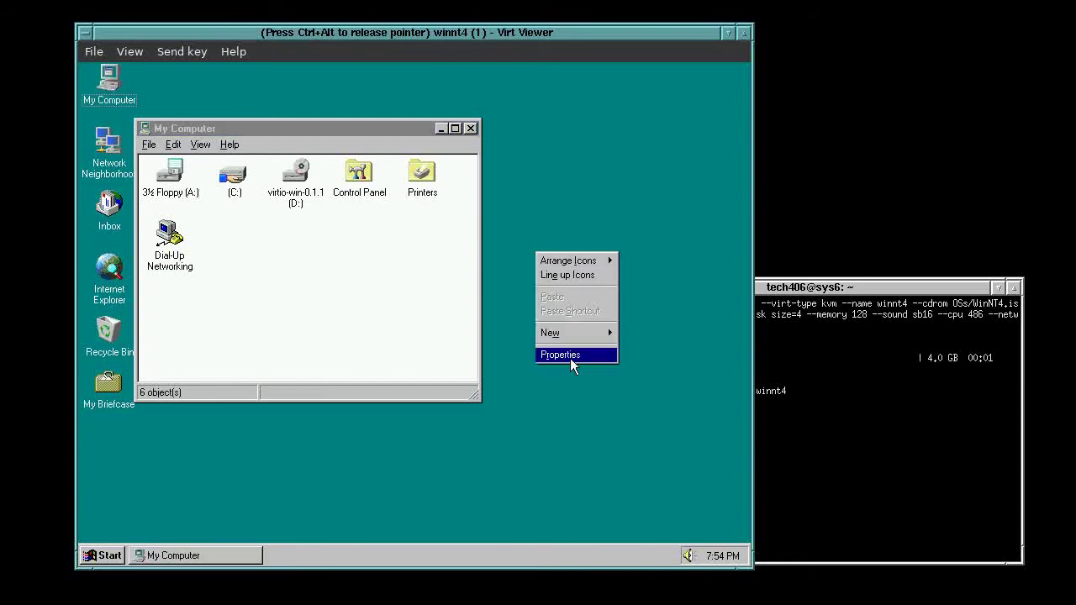
pyautogui.click(570, 356)
pyautogui.moveTo(324, 148); pyautogui.dragTo(490, 111)
pyautogui.click(564, 134)
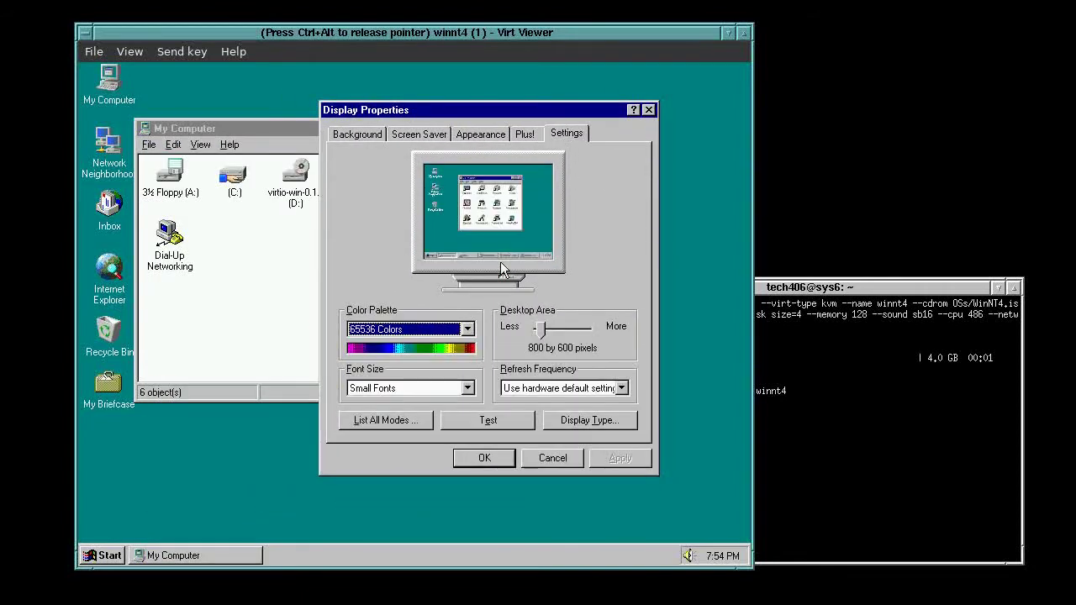
# Inspect the display adapter type, decline driver detection, and cancel both dialogs unchanged
pyautogui.click(581, 420)
pyautogui.click(600, 210)
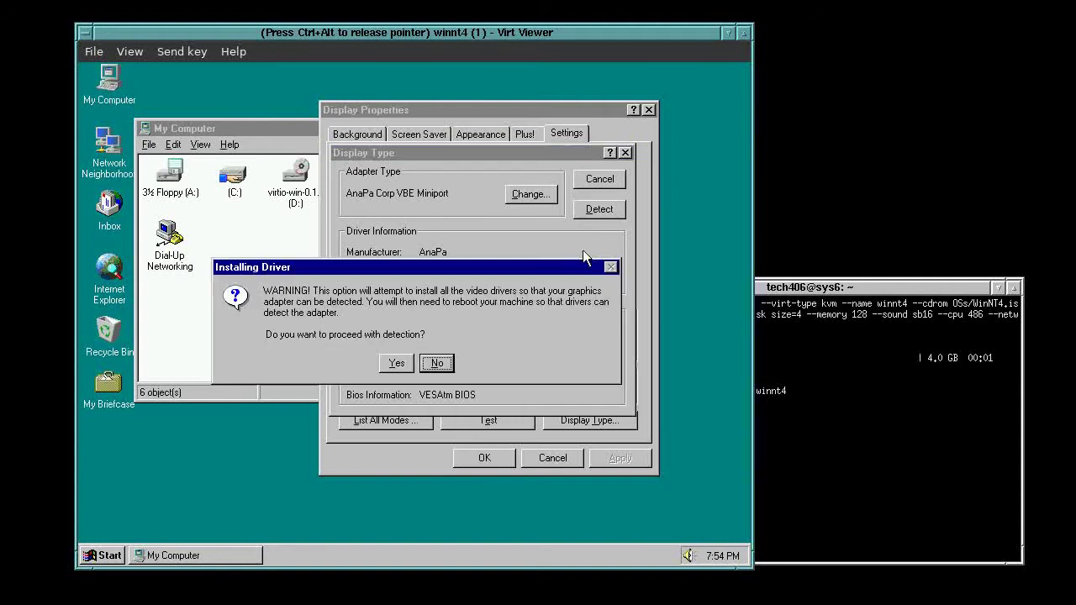
pyautogui.click(431, 367)
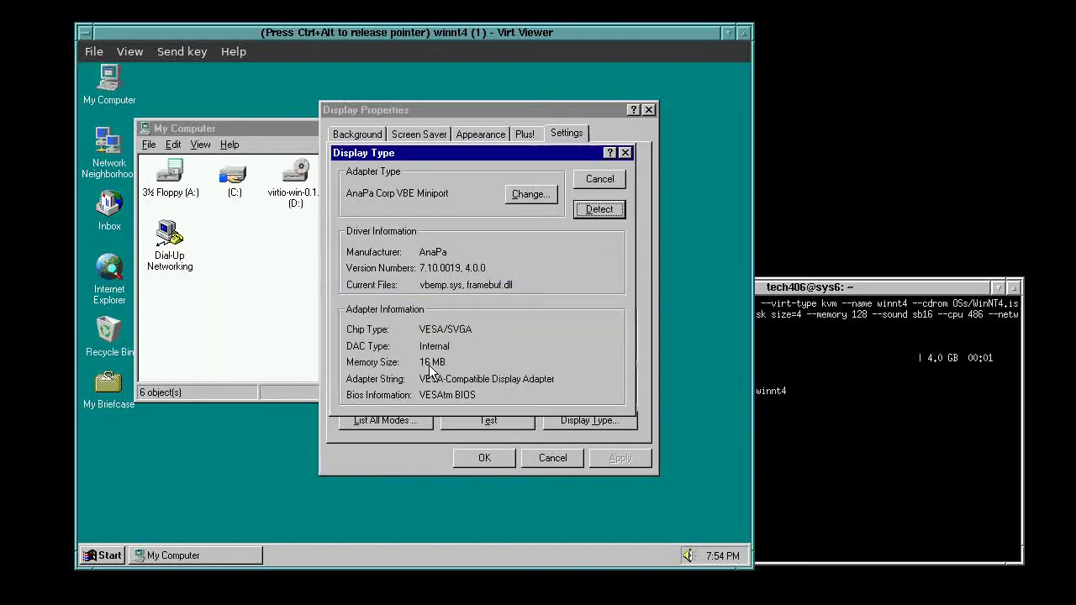
pyautogui.click(601, 179)
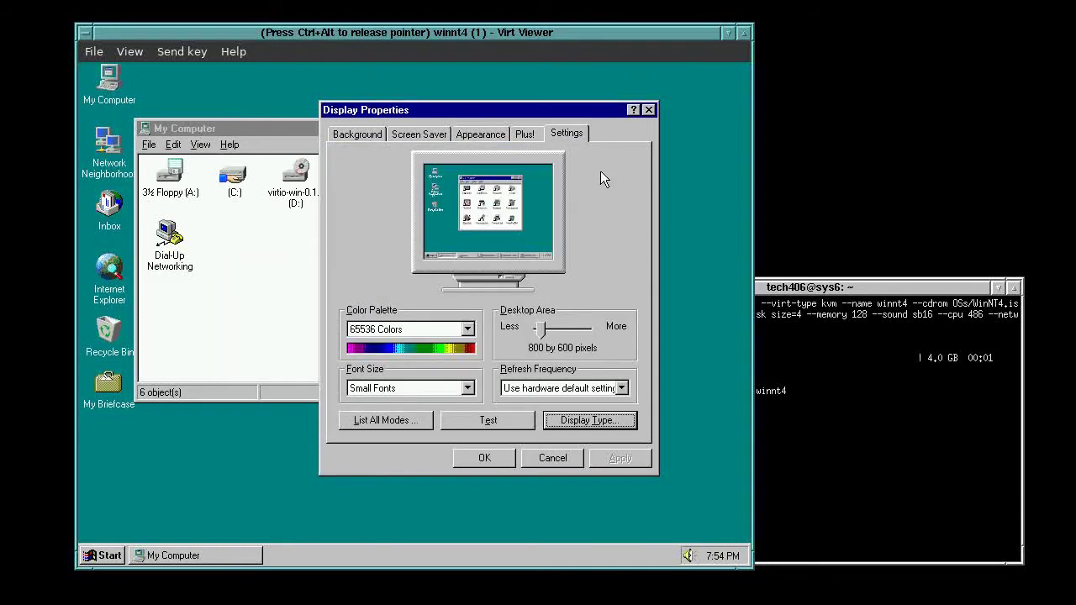
pyautogui.click(553, 461)
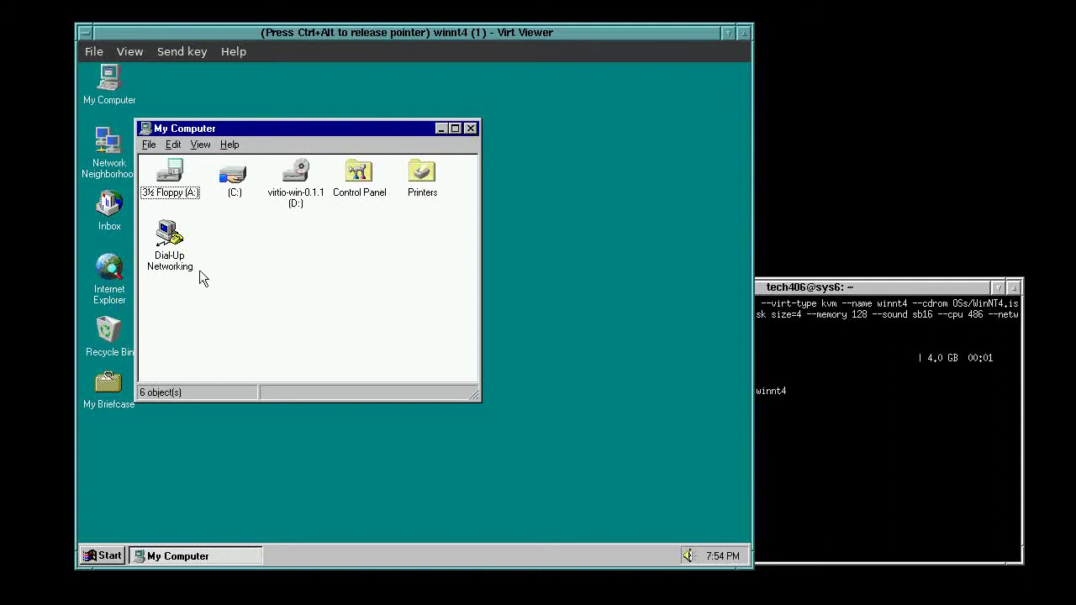
# From Control Panel, check the Sound Blaster entry under Multimedia audio devices without changes
pyautogui.doubleClick(363, 177)
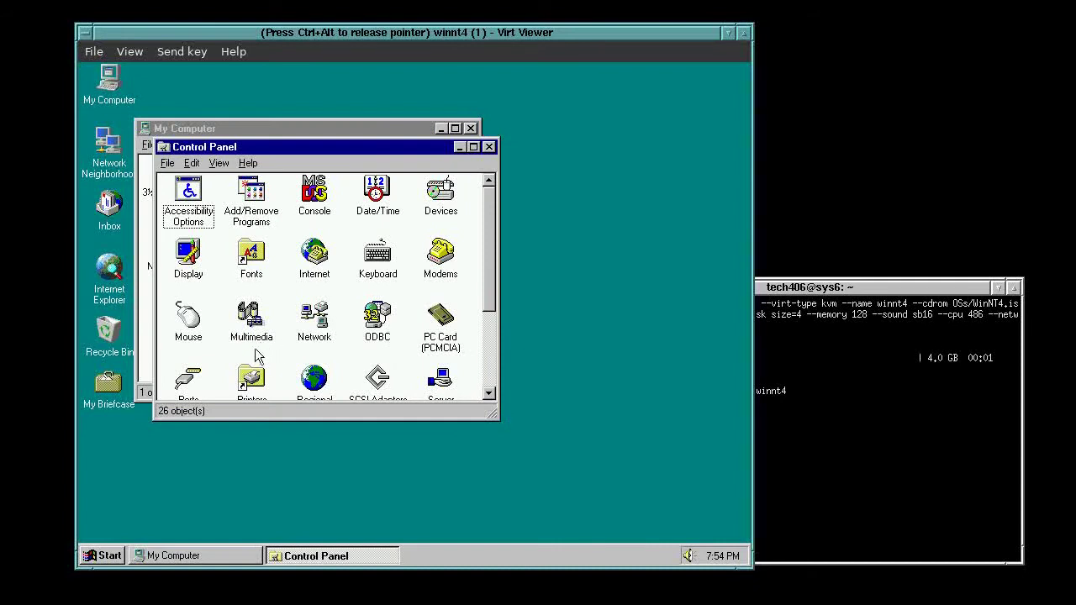
pyautogui.click(491, 360)
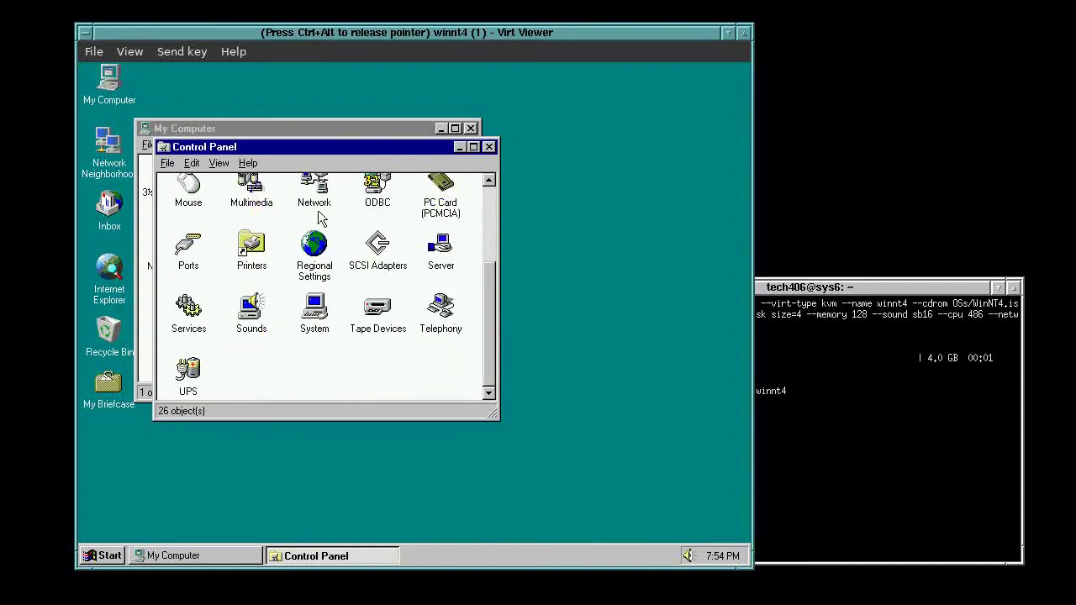
pyautogui.doubleClick(242, 198)
pyautogui.click(423, 197)
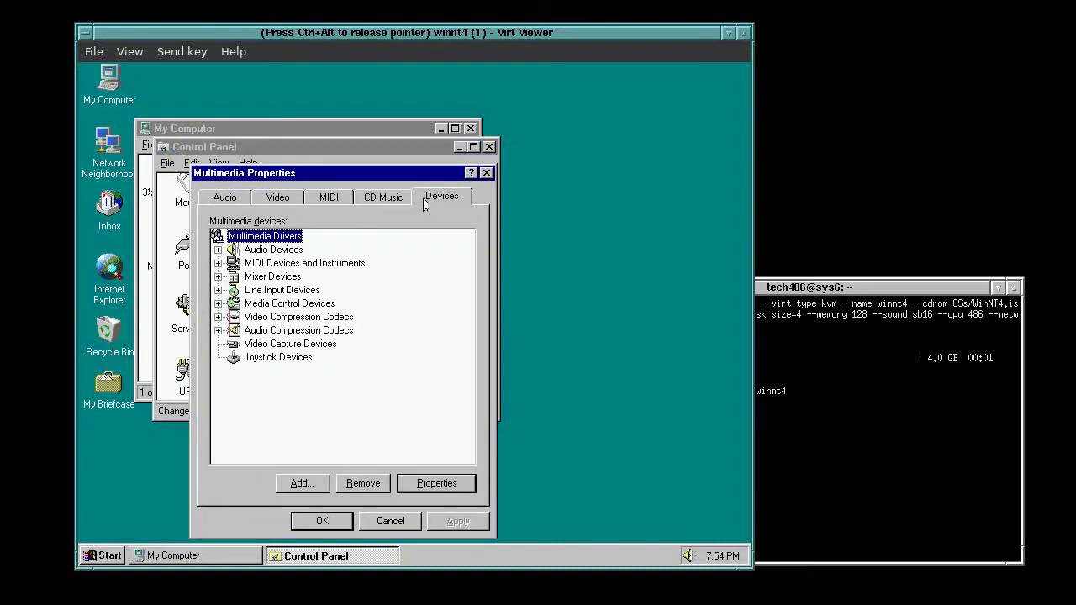
pyautogui.click(218, 250)
pyautogui.click(361, 264)
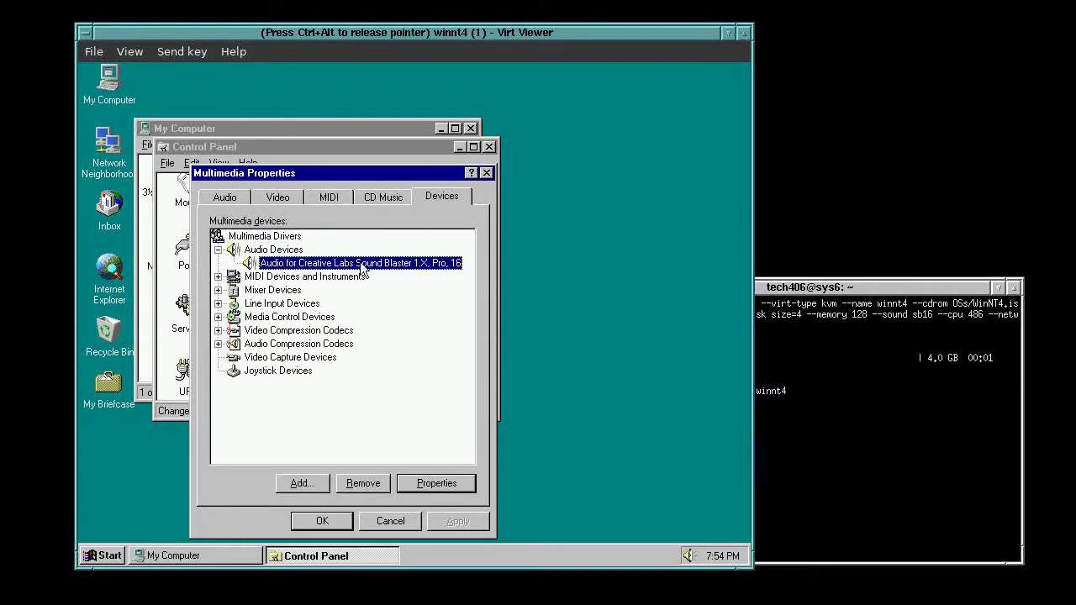
pyautogui.click(388, 521)
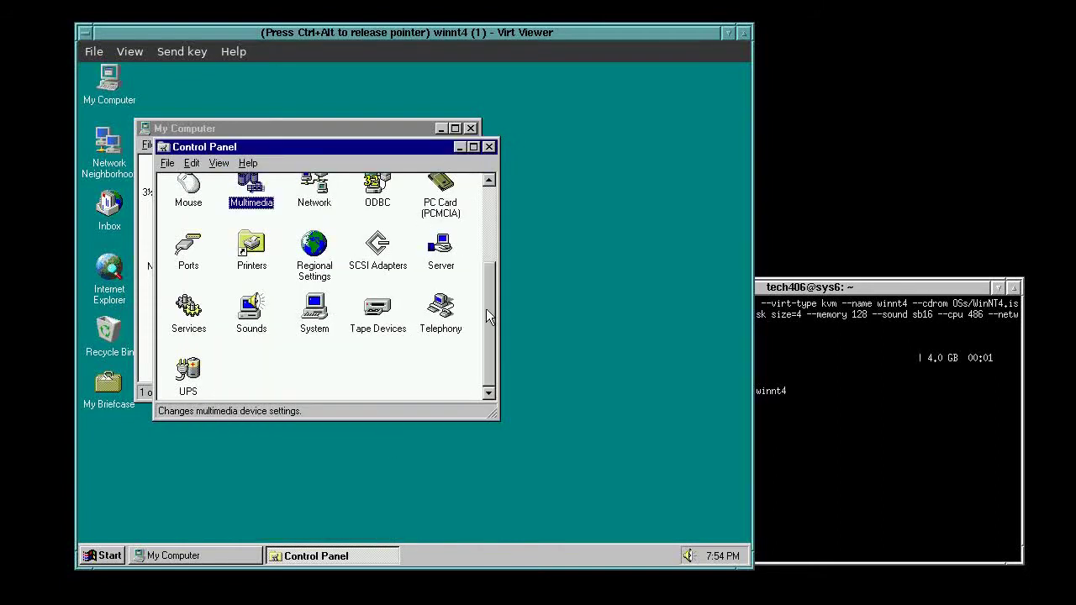
# Check the AMD PCNET network adapter, then close Network, Control Panel and My Computer
pyautogui.scroll(2, 491, 210)
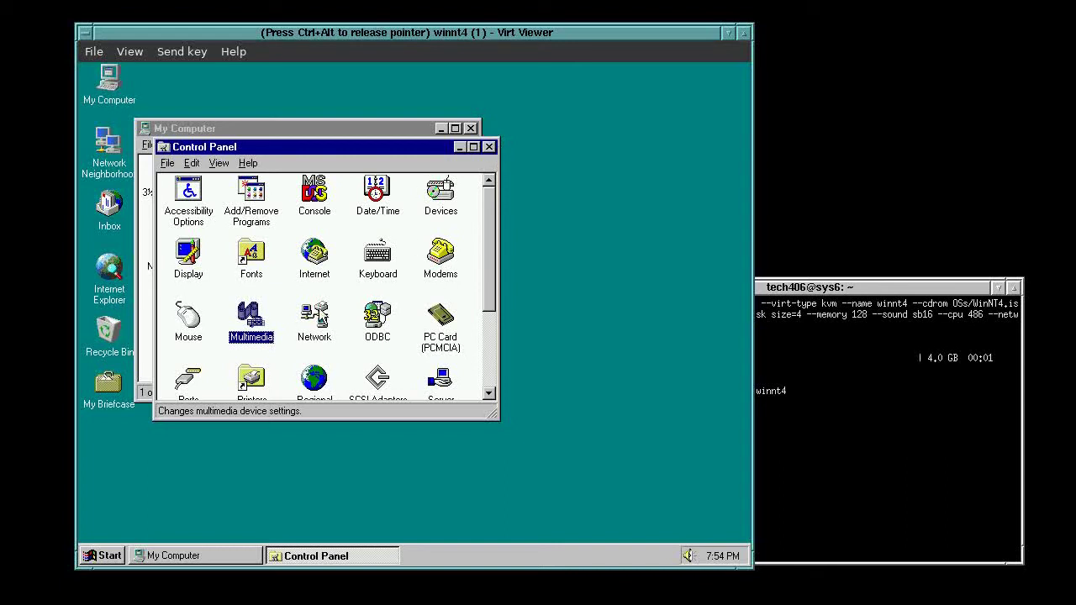
pyautogui.doubleClick(306, 320)
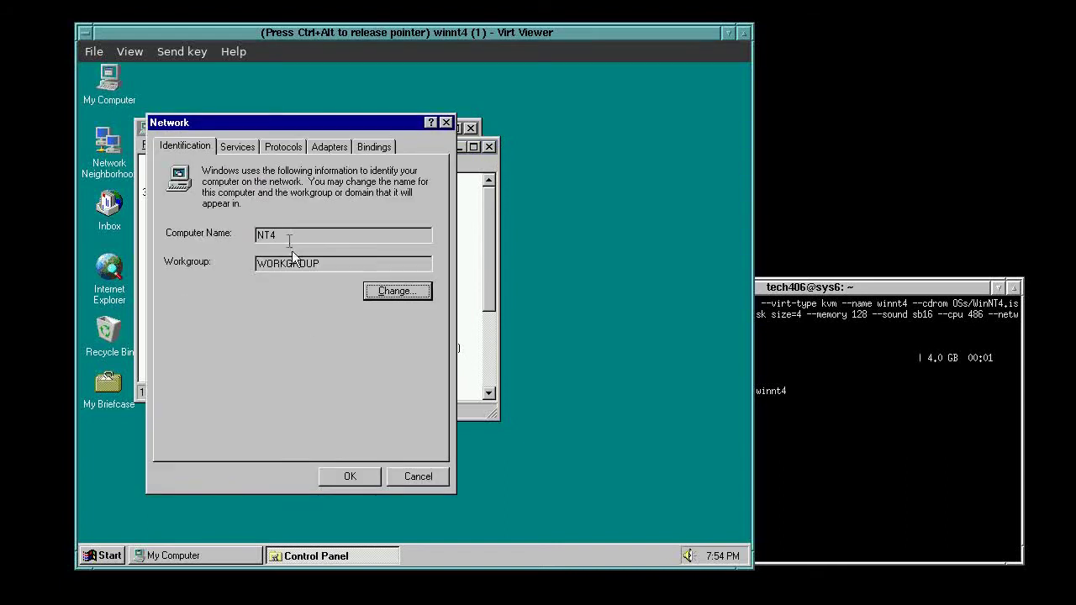
pyautogui.click(288, 146)
pyautogui.click(321, 146)
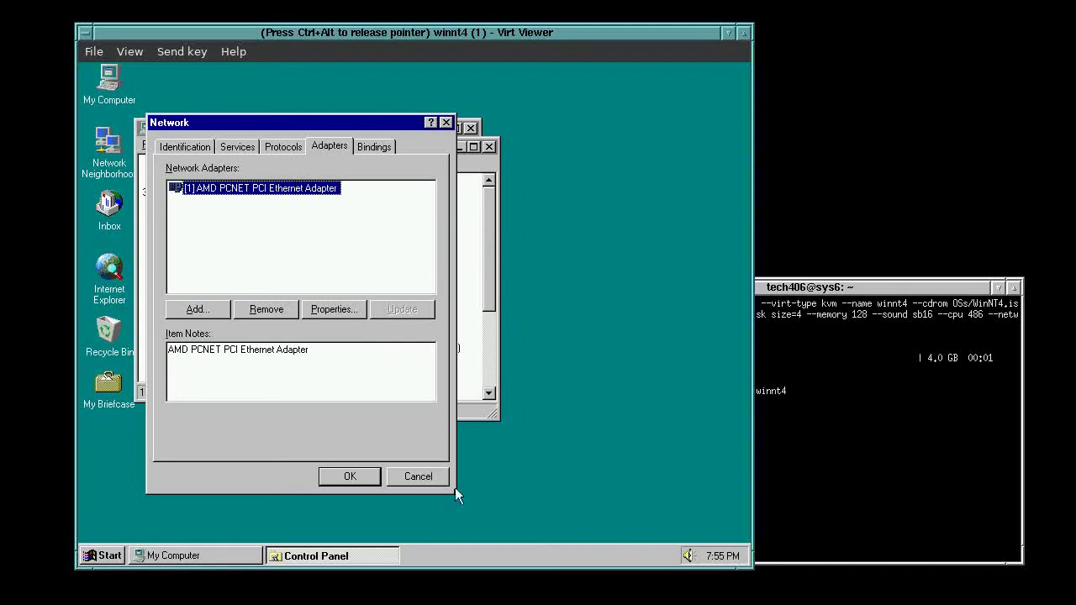
pyautogui.click(415, 474)
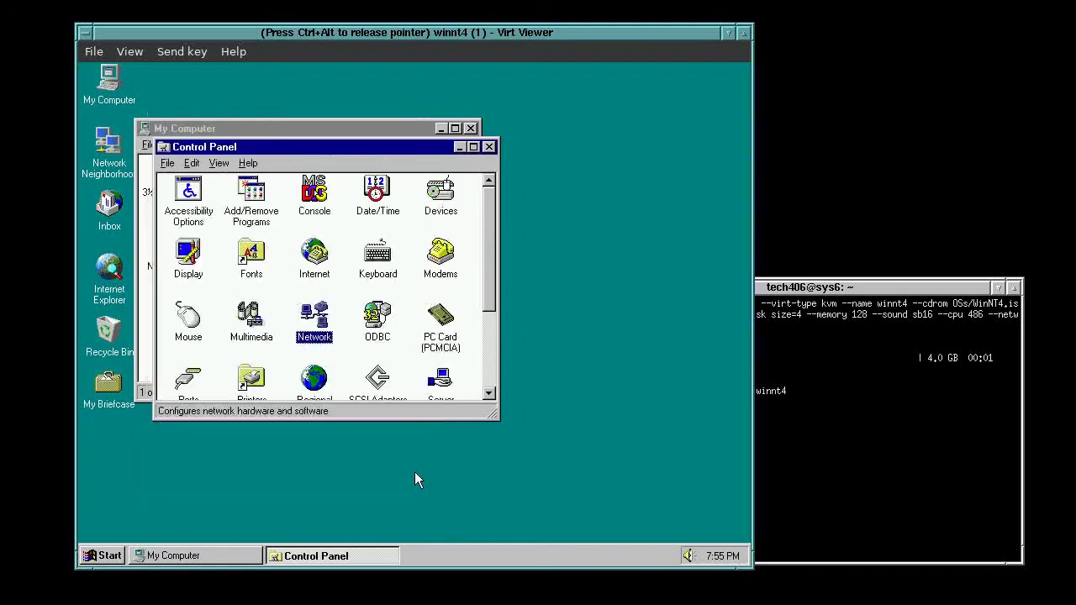
pyautogui.click(489, 146)
pyautogui.click(471, 128)
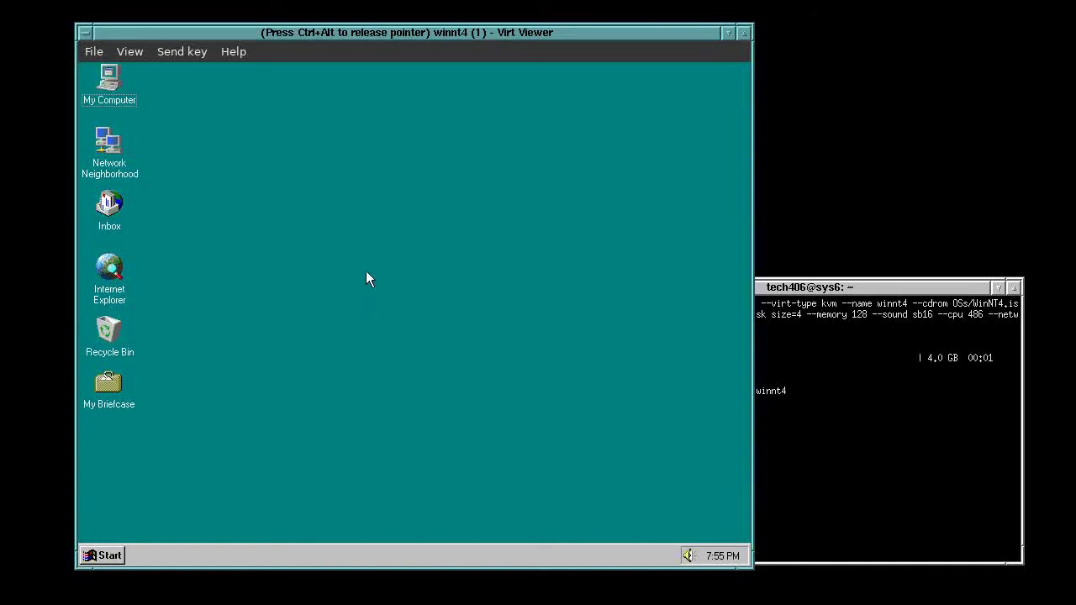
# Shut down the Windows NT guest from the Start menu, confirming with Yes
pyautogui.click(103, 555)
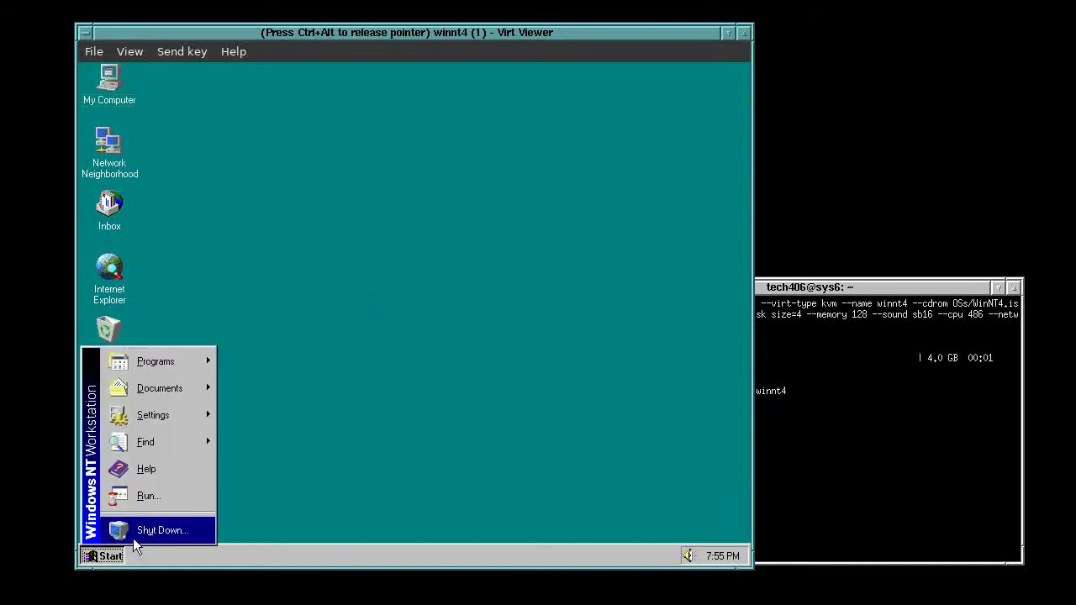
pyautogui.click(132, 538)
pyautogui.click(369, 359)
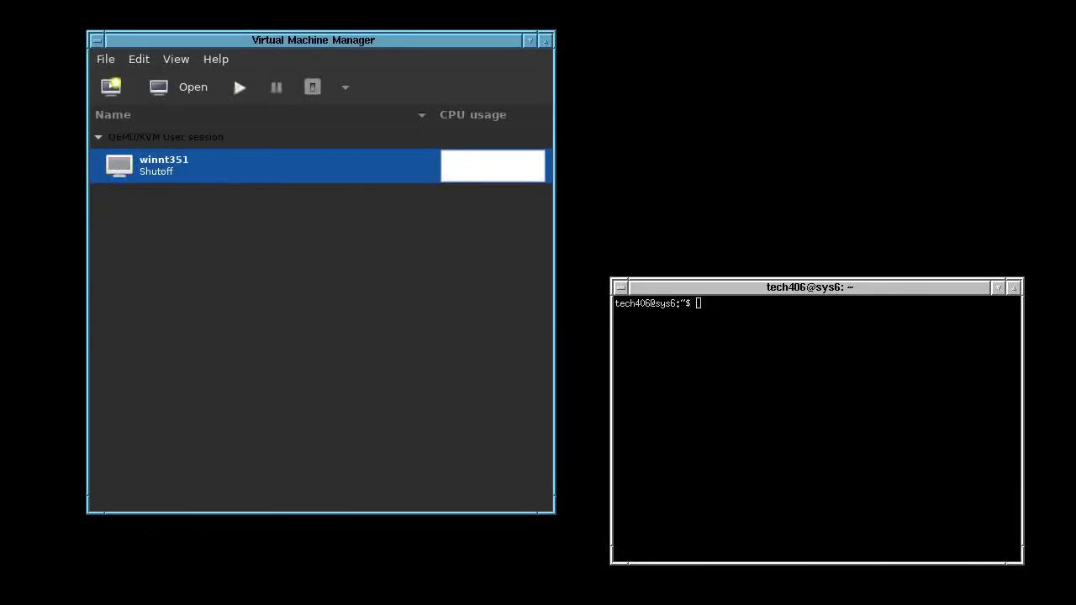
pyautogui.click(795, 293)
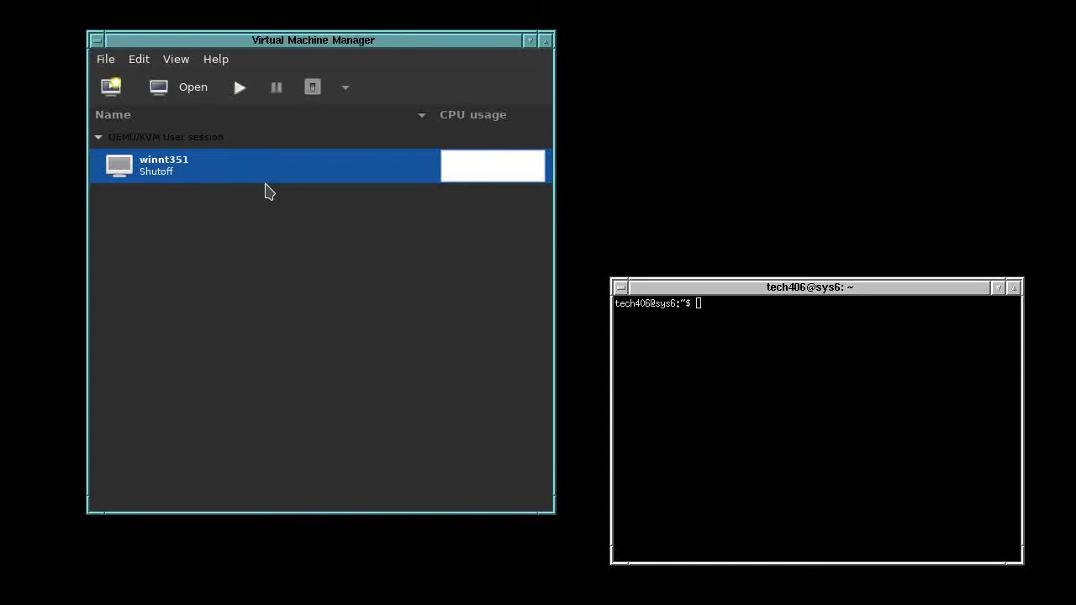
# Begin a kvm virt-install command for guest ninnt4 booting the OSs/WinNT4 ISO
pyautogui.click(779, 377)
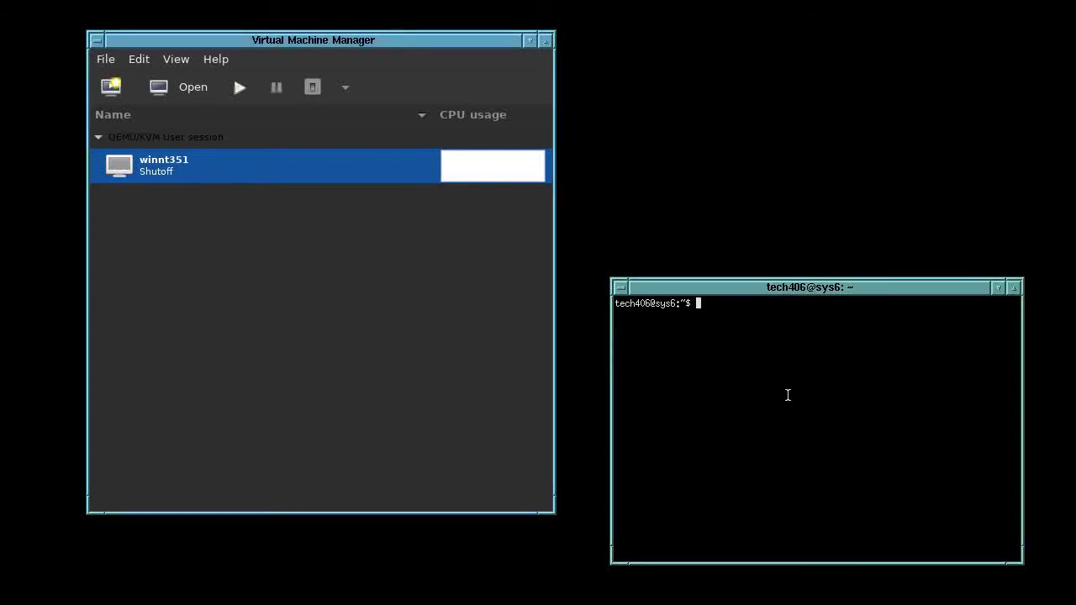
pyautogui.write('virt-install --')
pyautogui.press('BackSpace')
pyautogui.press('BackSpace')
pyautogui.write('--type')
pyautogui.press('BackSpace')
pyautogui.press('BackSpace')
pyautogui.press('BackSpace')
pyautogui.press('BackSpace')
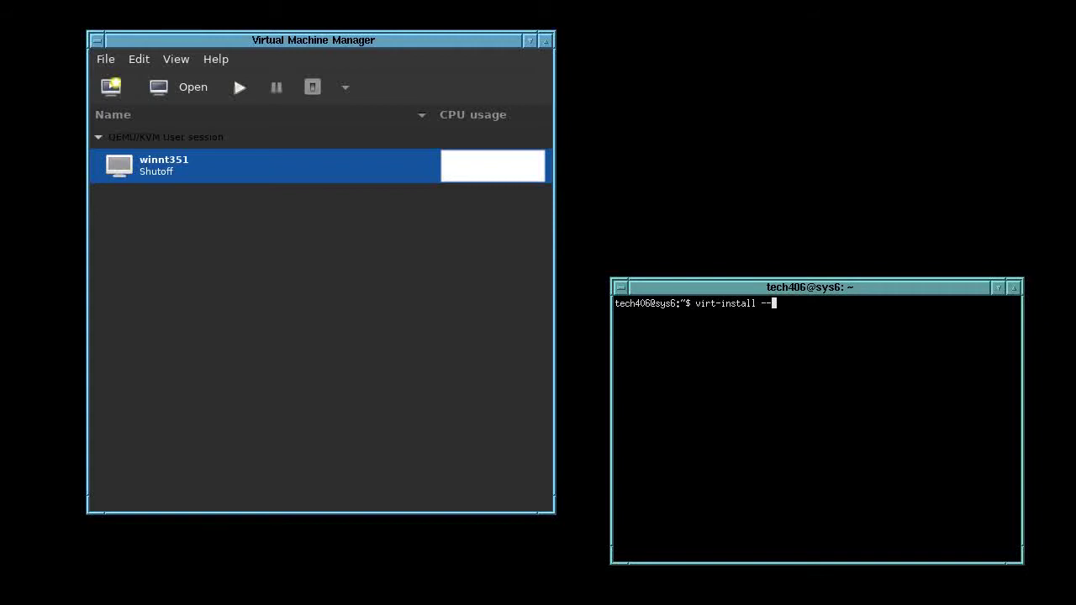
pyautogui.write('virt-type kvm --name n')
pyautogui.write('innt4 --cdrom OS')
pyautogui.press('Tab')
pyautogui.write('W')
pyautogui.press('Tab')
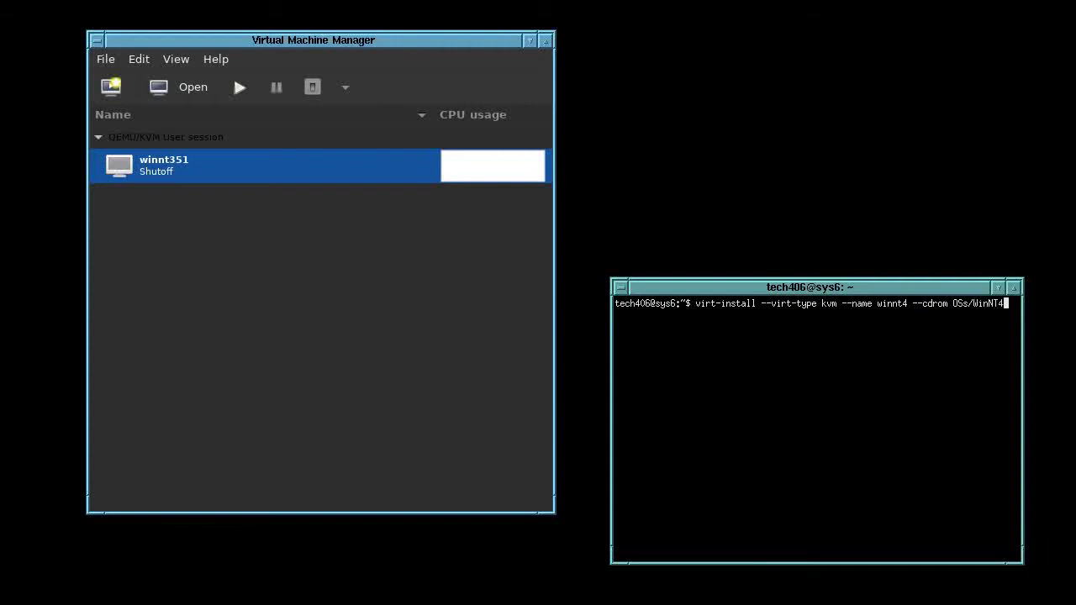
pyautogui.press('Tab')
# Add winnt4.0, 4 GB disk, 128 MB memory, sb16, 486 CPU, pcnet networking, and run it
pyautogui.write('--os-variant winnt4.0 --disk size=')
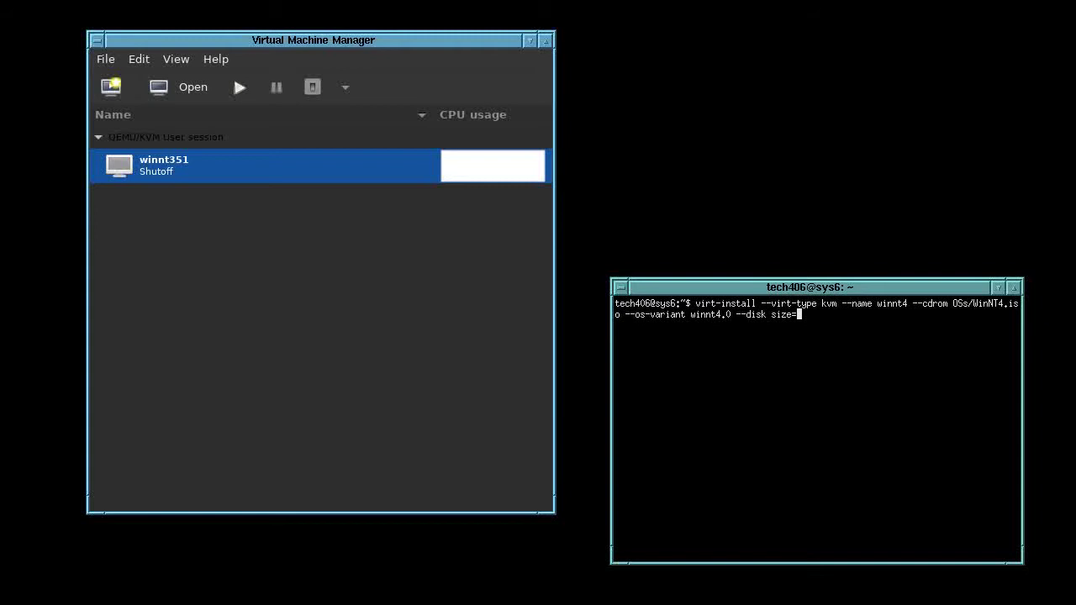
pyautogui.write('4 --mem')
pyautogui.press('BackSpace')
pyautogui.press('BackSpace')
pyautogui.write('memory 128 --sound sb16 --cpu 4')
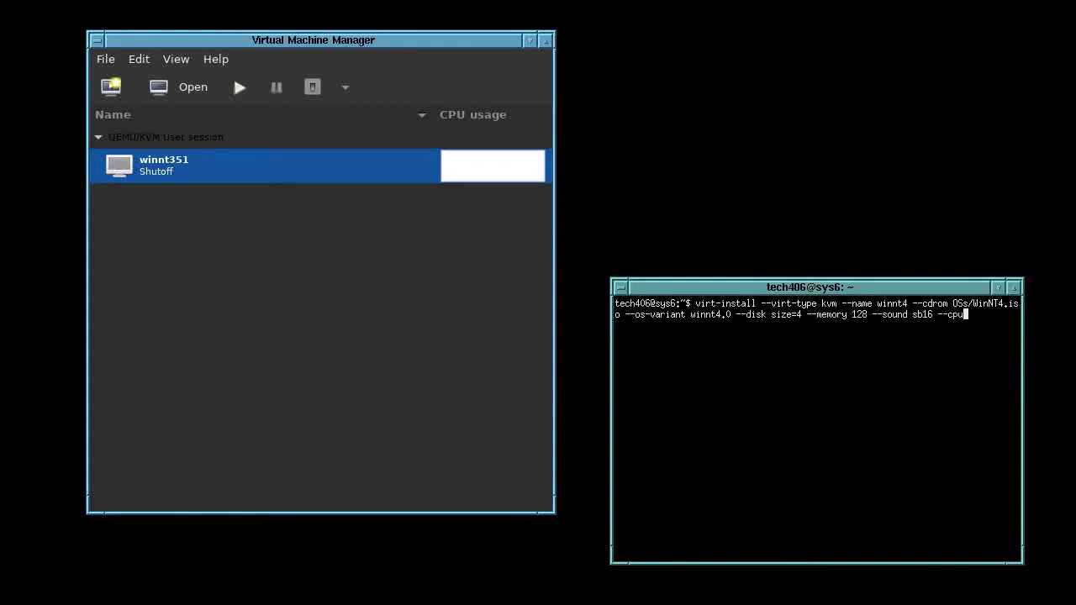
pyautogui.write('86 --network user,model=pcnet')
pyautogui.press('Return')
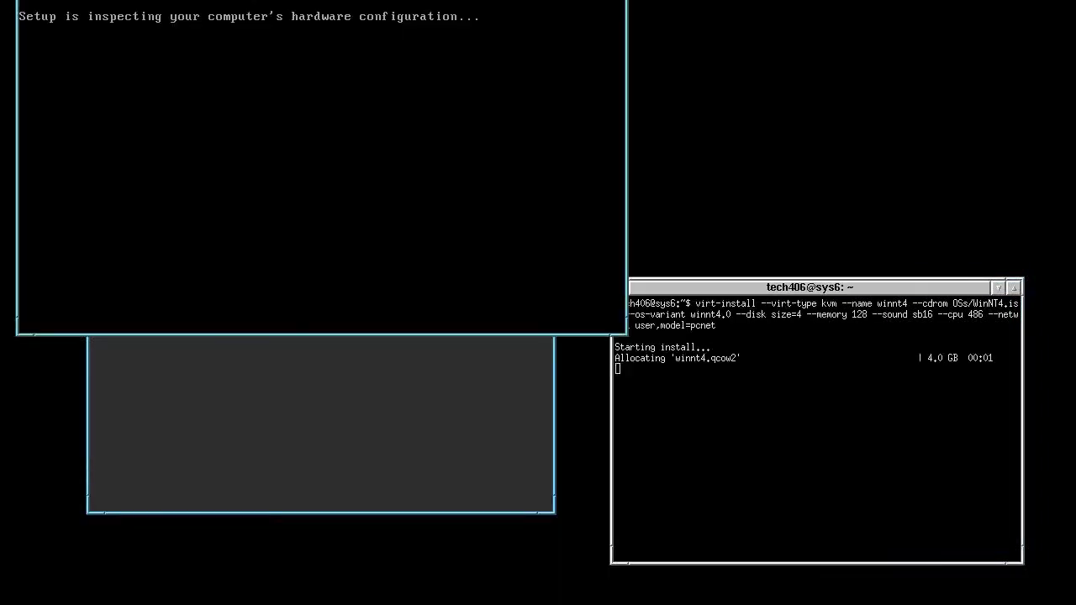
# Start NT Setup, skip extra storage devices, and accept the licence agreement
pyautogui.moveTo(251, 0); pyautogui.dragTo(330, 16)
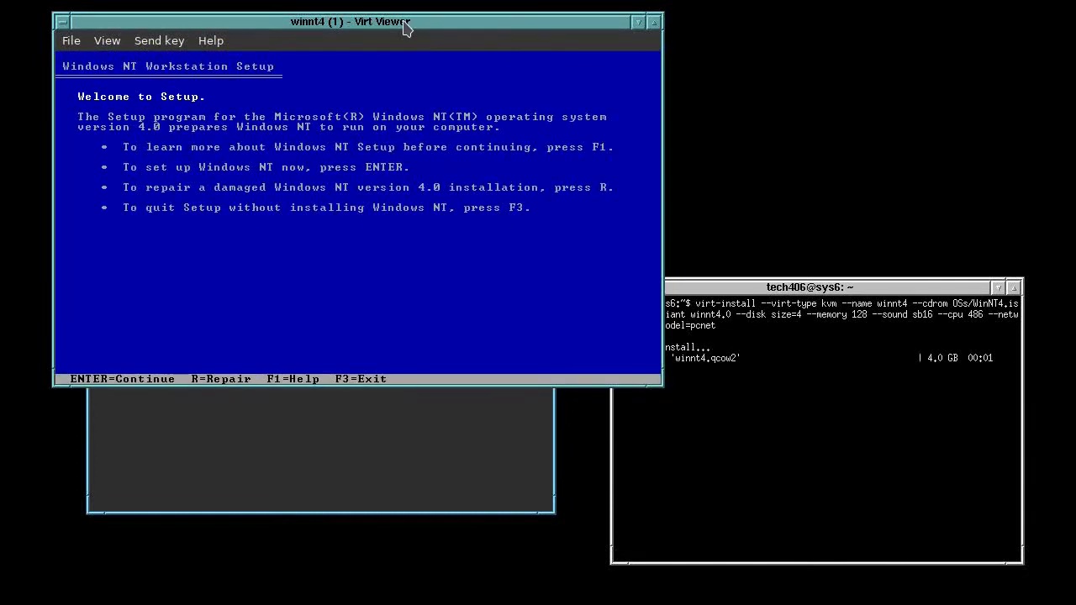
pyautogui.press('Return')
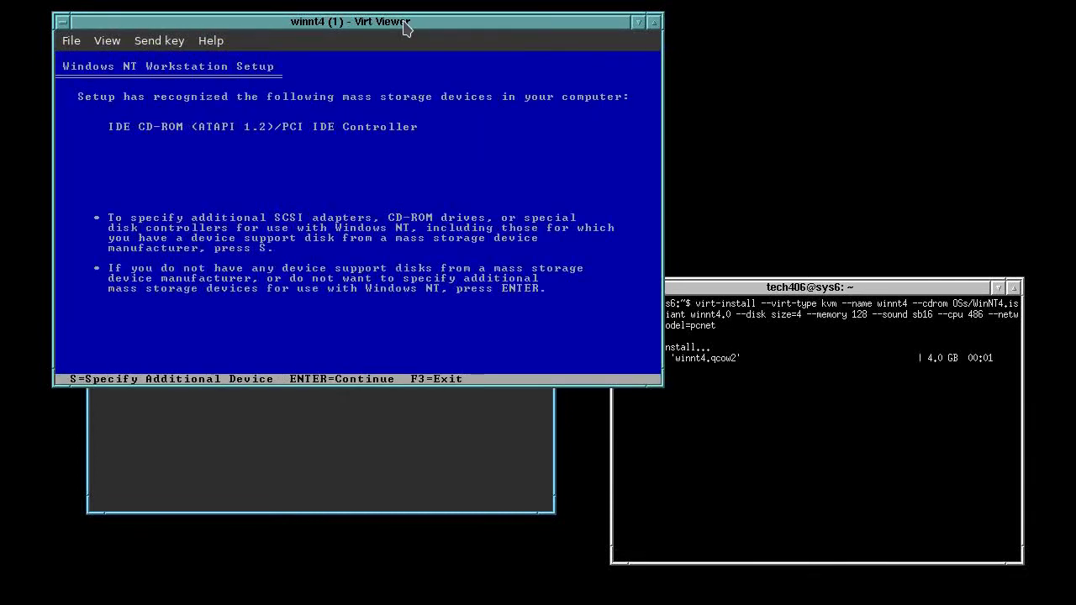
pyautogui.press('Return')
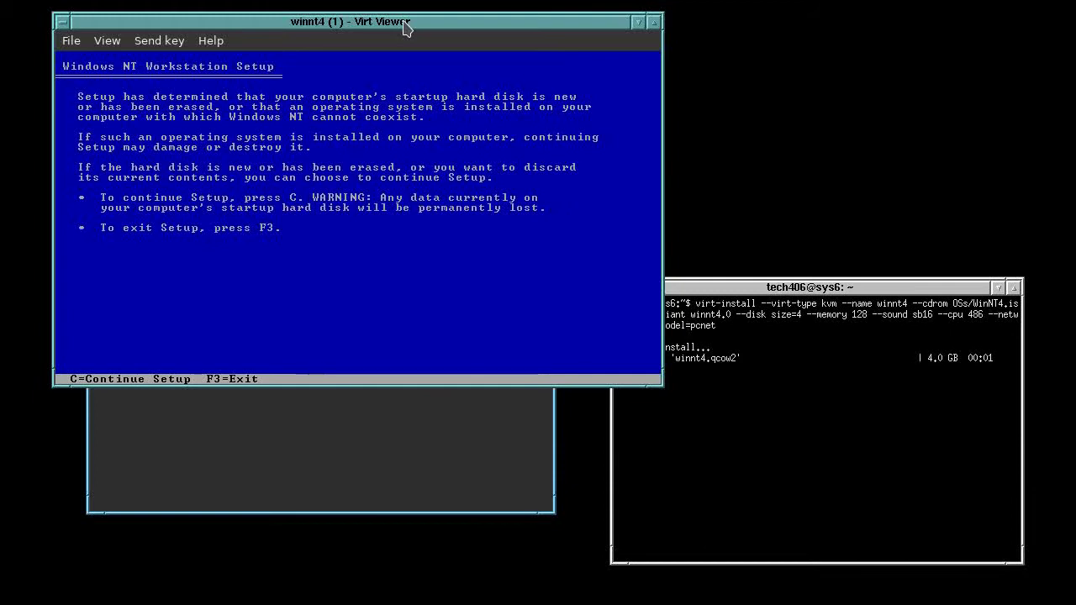
pyautogui.press('c')
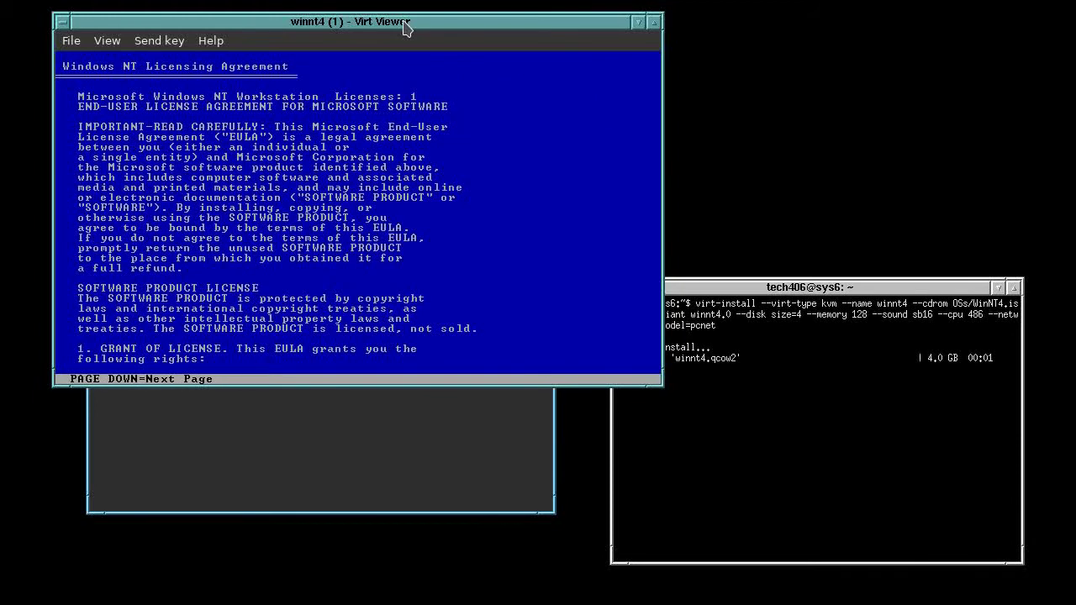
pyautogui.press('pagedown')
pyautogui.press('pagedown')
pyautogui.press('pagedown')
pyautogui.press('pagedown')
pyautogui.press('pagedown')
pyautogui.press('pagedown')
pyautogui.press('pagedown')
pyautogui.press('pagedown')
pyautogui.press('pagedown')
pyautogui.press('pagedown')
pyautogui.press('pagedown')
pyautogui.press('pagedown')
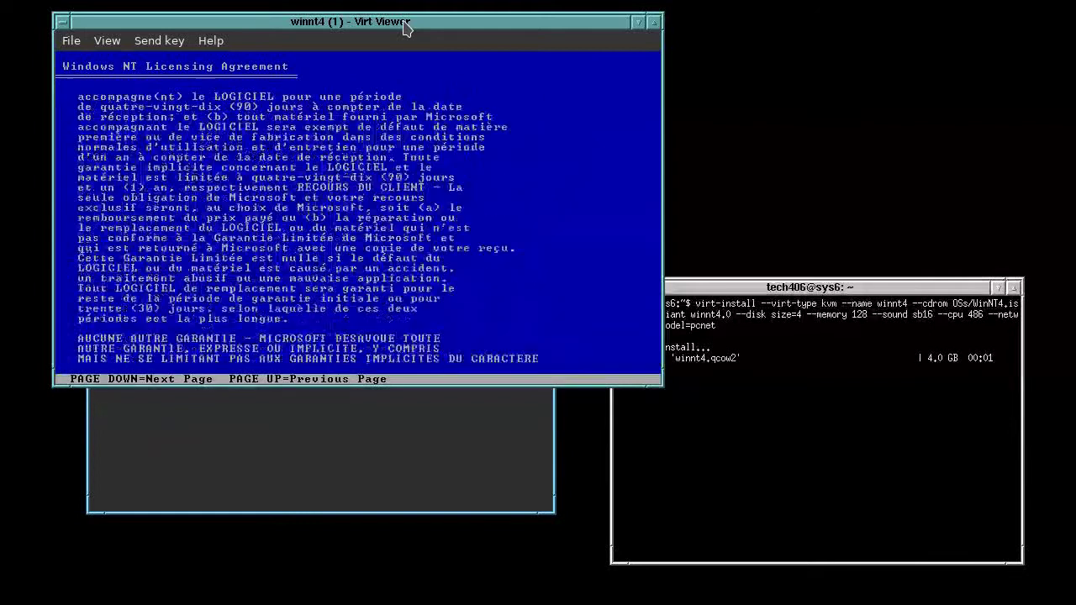
pyautogui.press('F8')
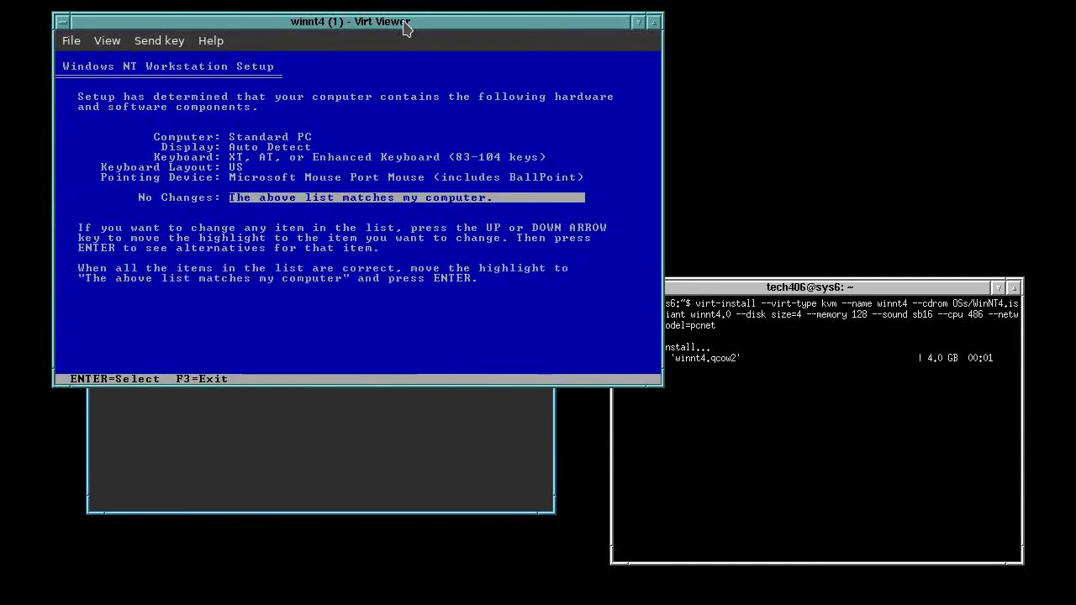
# Confirm the hardware list and format the unpartitioned 4095 MB disk as NTFS
pyautogui.press('Return')
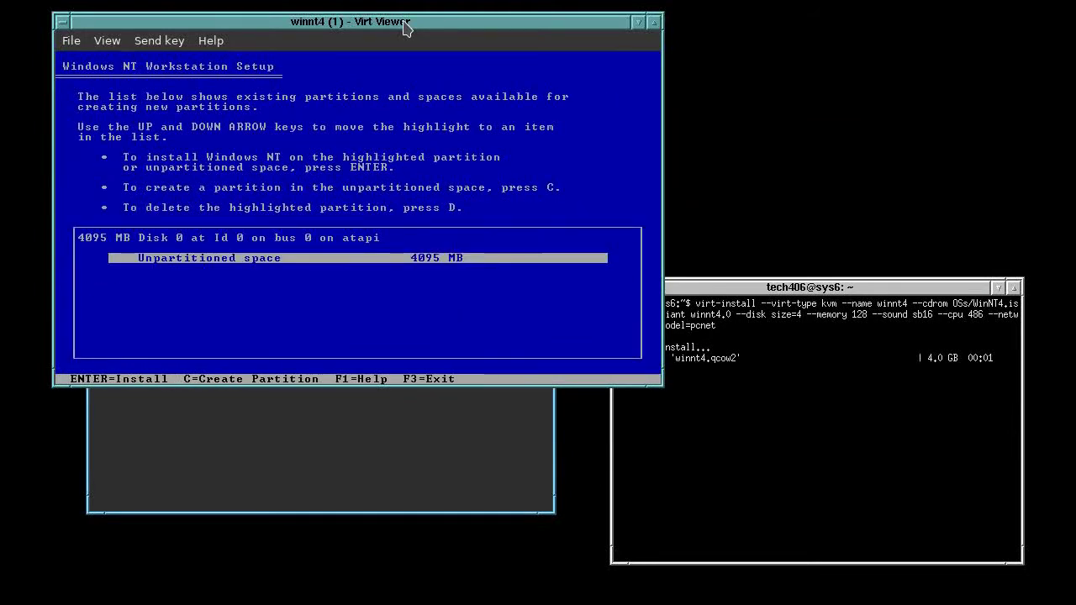
pyautogui.press('Return')
pyautogui.press('Down')
pyautogui.press('Return')
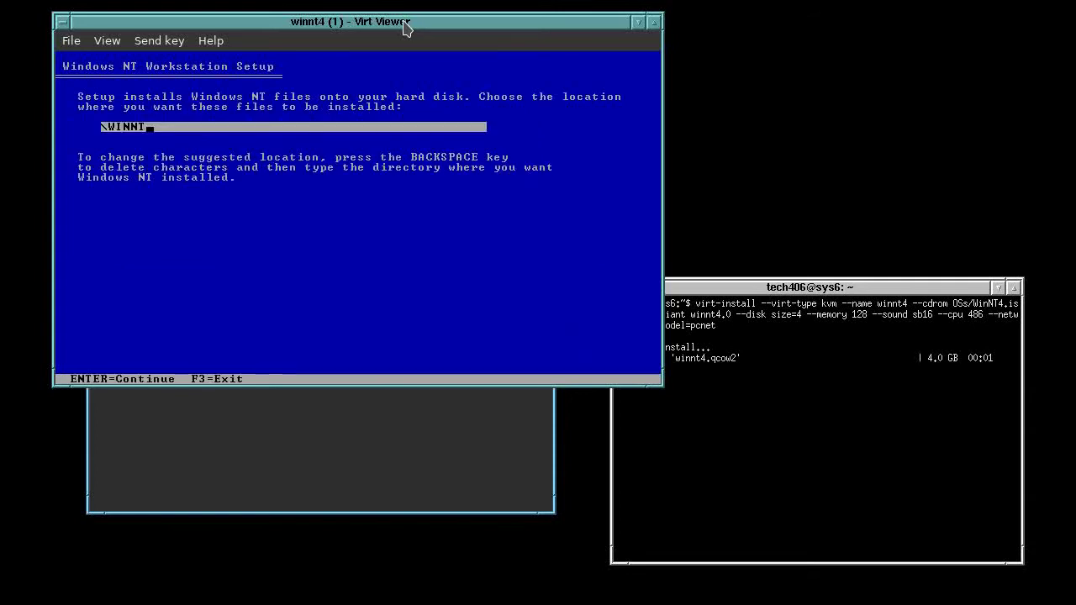
# Accept \WINNT as the install folder and let Setup examine the disk and copy files
pyautogui.press('Return')
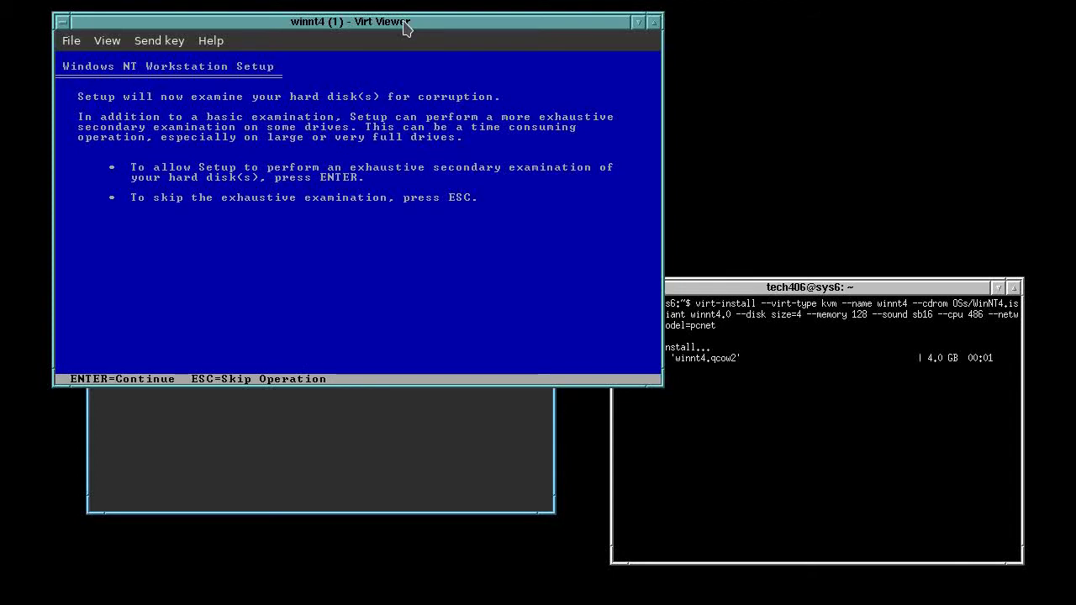
pyautogui.press('Return')
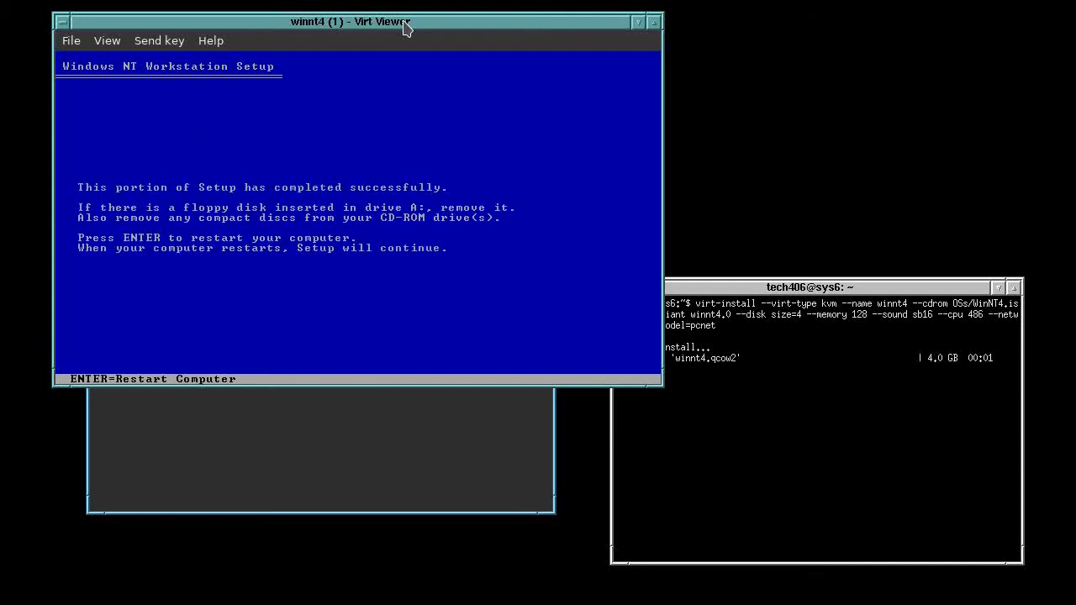
# Restart the guest to continue setup and move the viewer window down and right
pyautogui.press('Return')
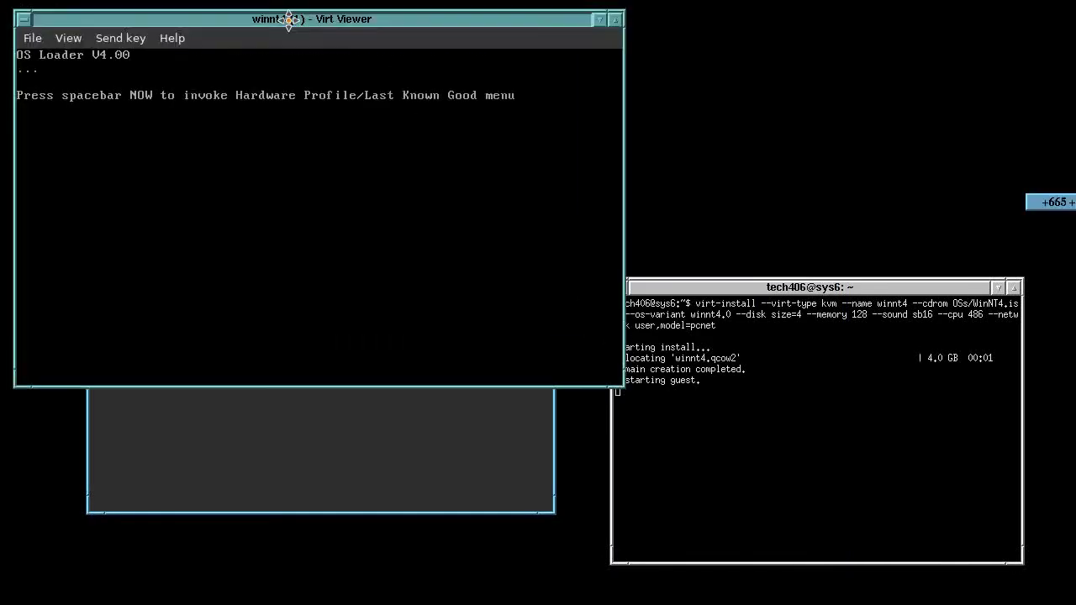
pyautogui.moveTo(288, 14); pyautogui.dragTo(345, 122)
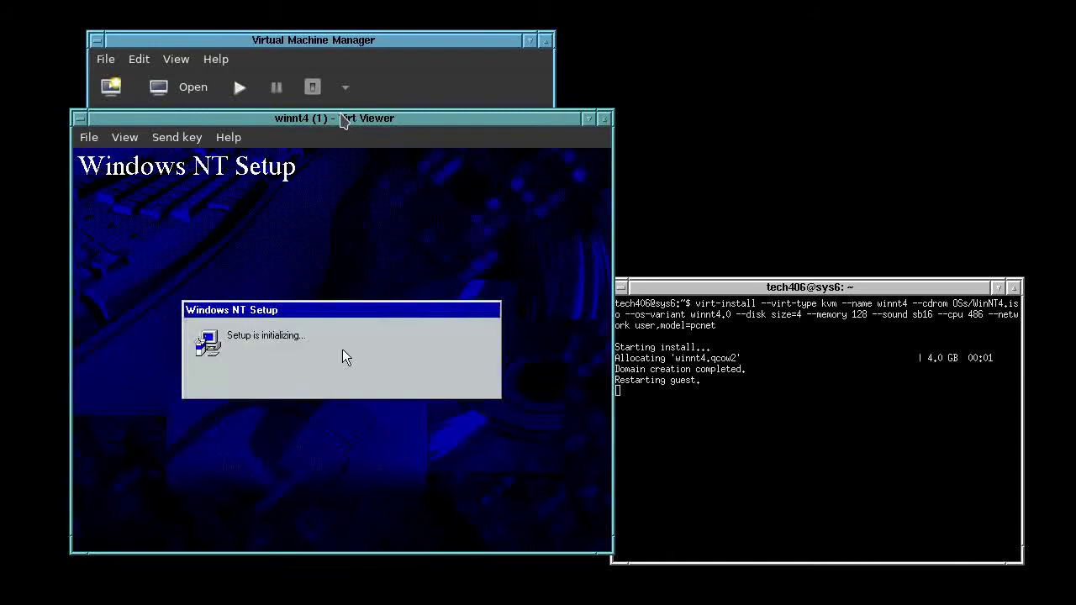
# Launch an XTerm from the desktop menu and move it out of the recorded area
pyautogui.click(732, 2)
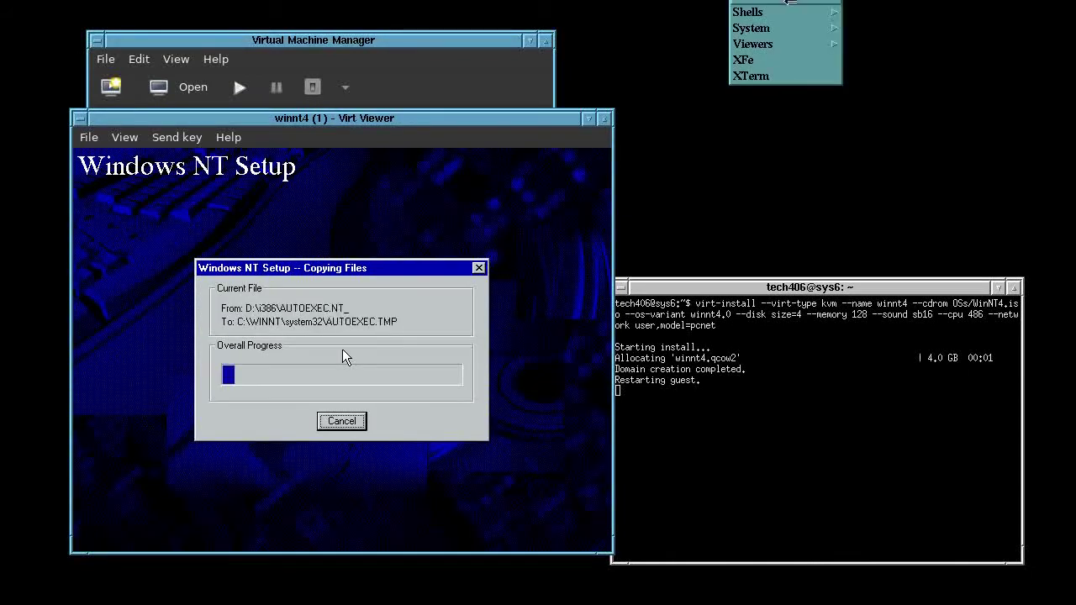
pyautogui.click(768, 79)
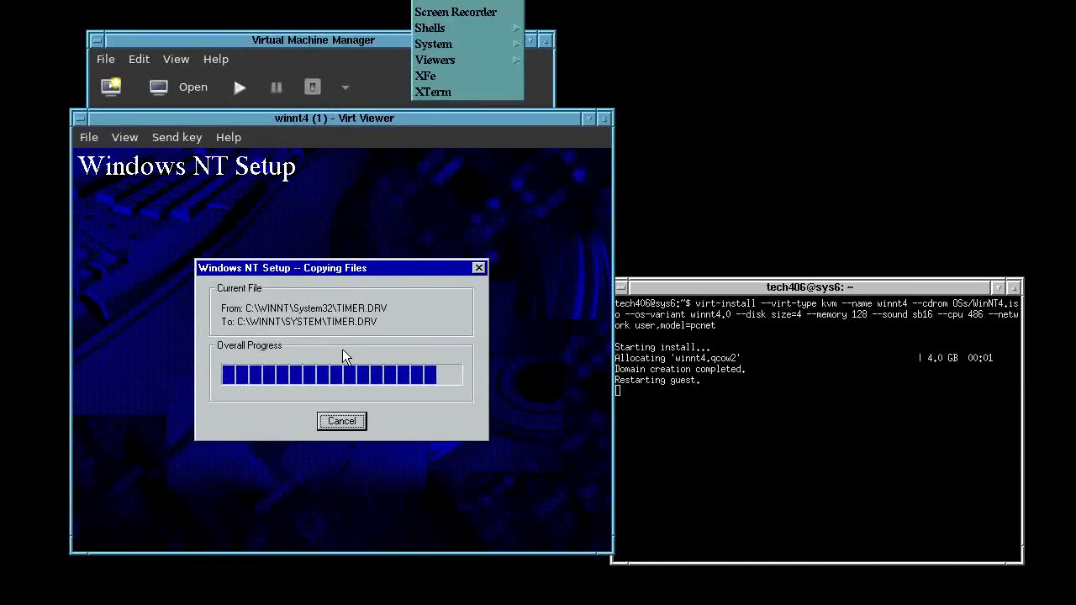
pyautogui.moveTo(0, 0); pyautogui.dragTo(1075, 0)
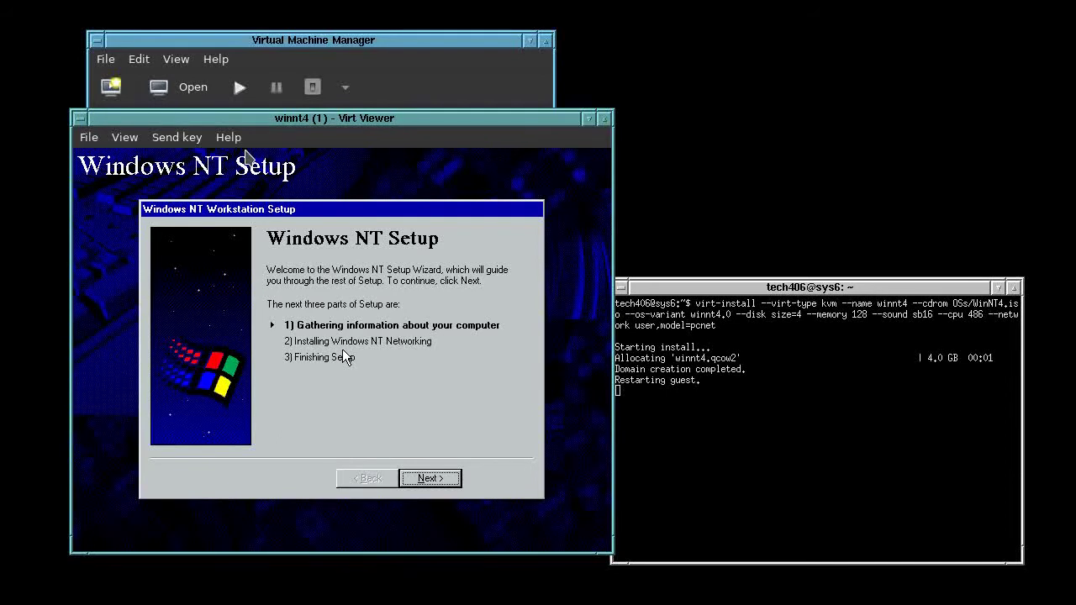
# Enter the owner's name and set the computer name to NT4
pyautogui.press('Return')
pyautogui.press('Return')
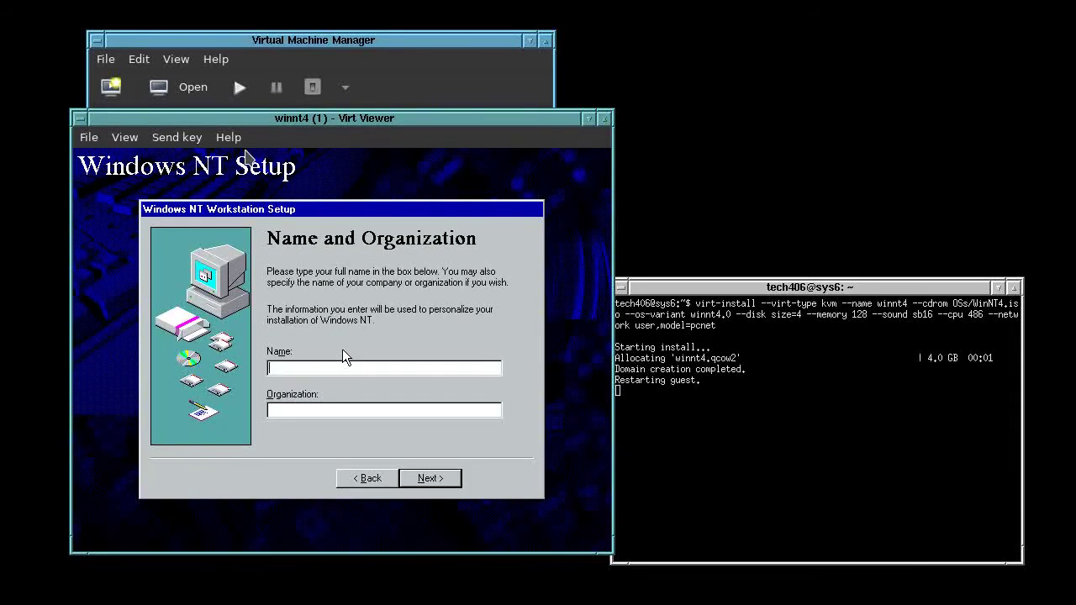
pyautogui.write('tech406')
pyautogui.press('Return')
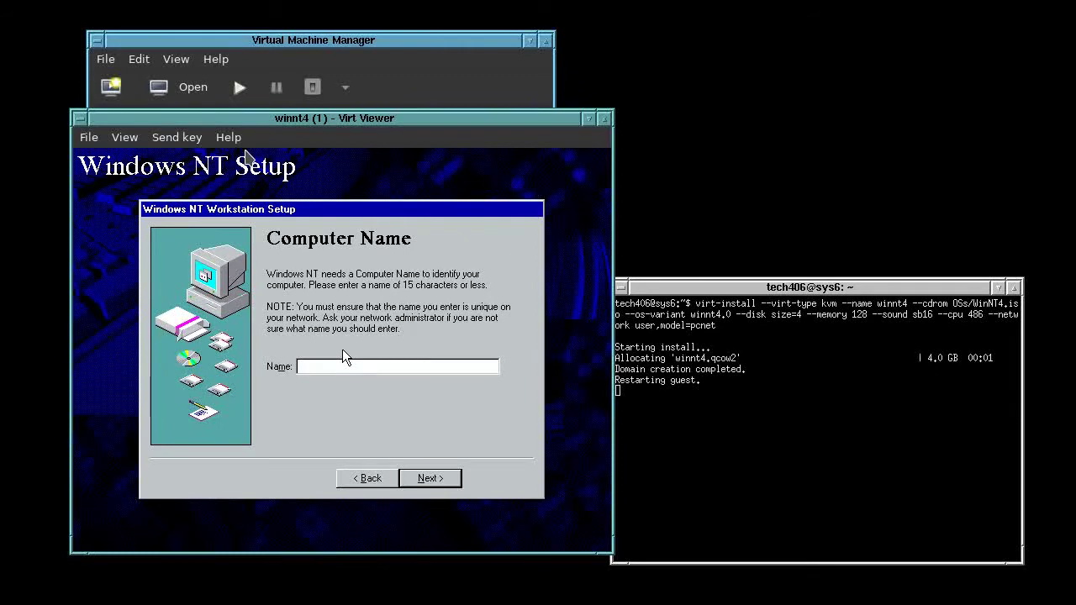
pyautogui.write('NT4')
pyautogui.press('Return')
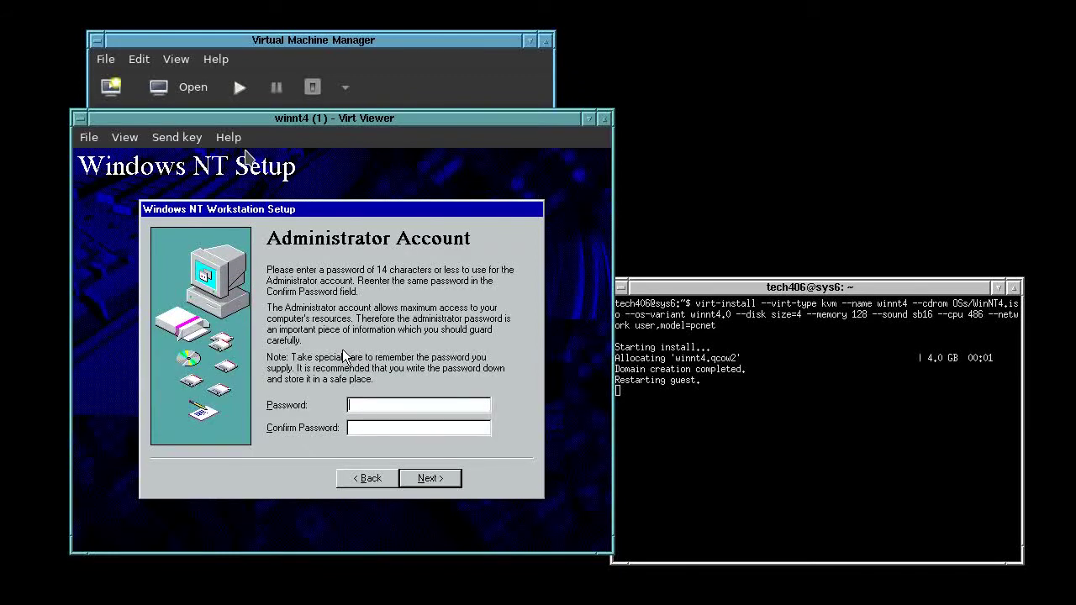
# Set and confirm the administrator password, skip the repair disk, and keep the common components
pyautogui.write('********')
pyautogui.press('Tab')
pyautogui.write('********')
pyautogui.press('Return')
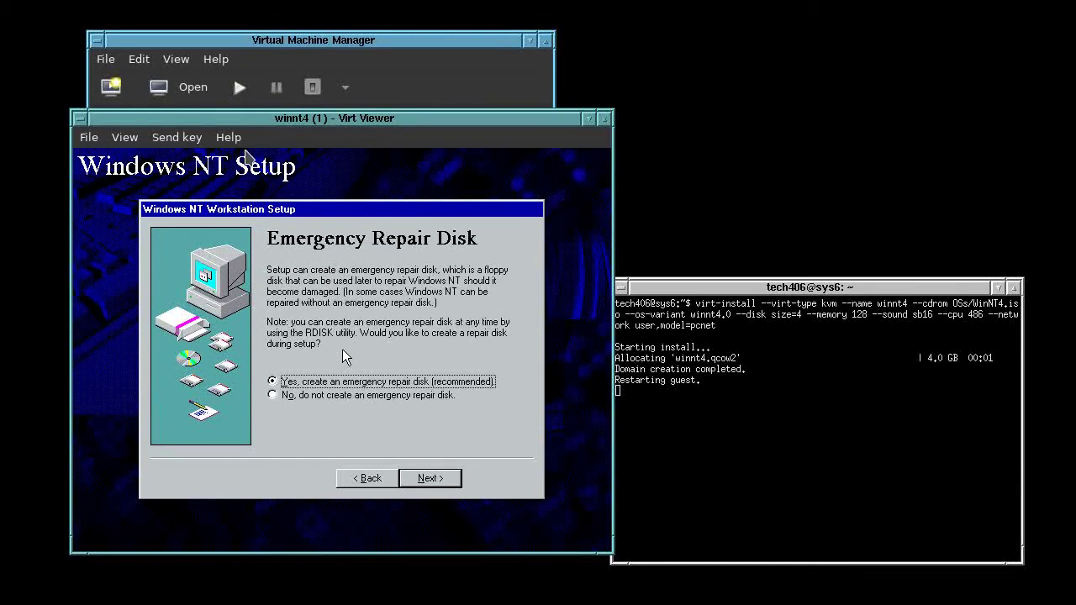
pyautogui.press('Down')
pyautogui.press('Return')
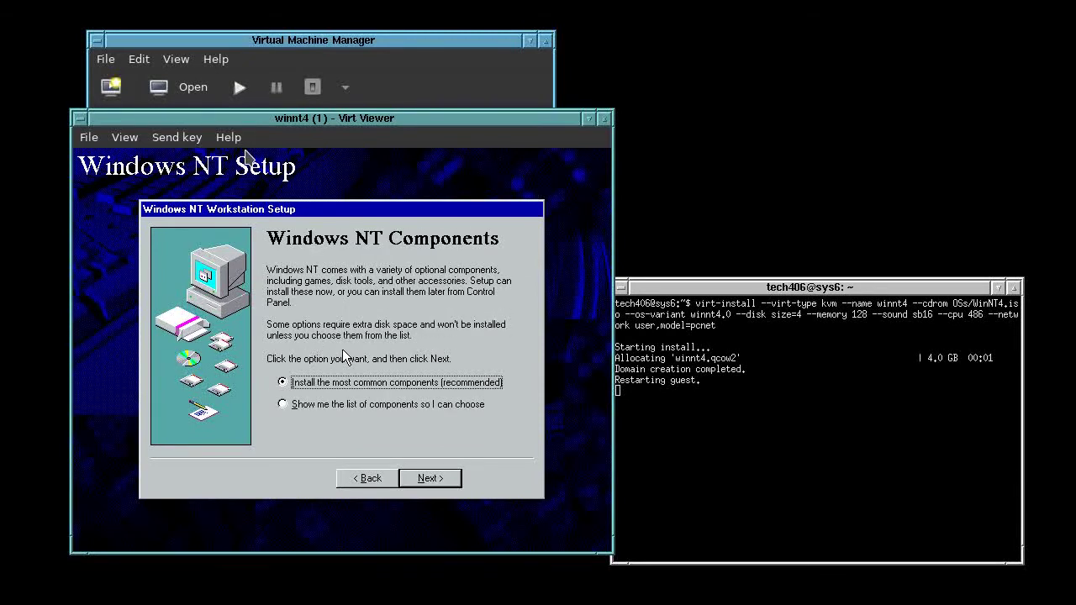
pyautogui.press('Return')
pyautogui.press('Return')
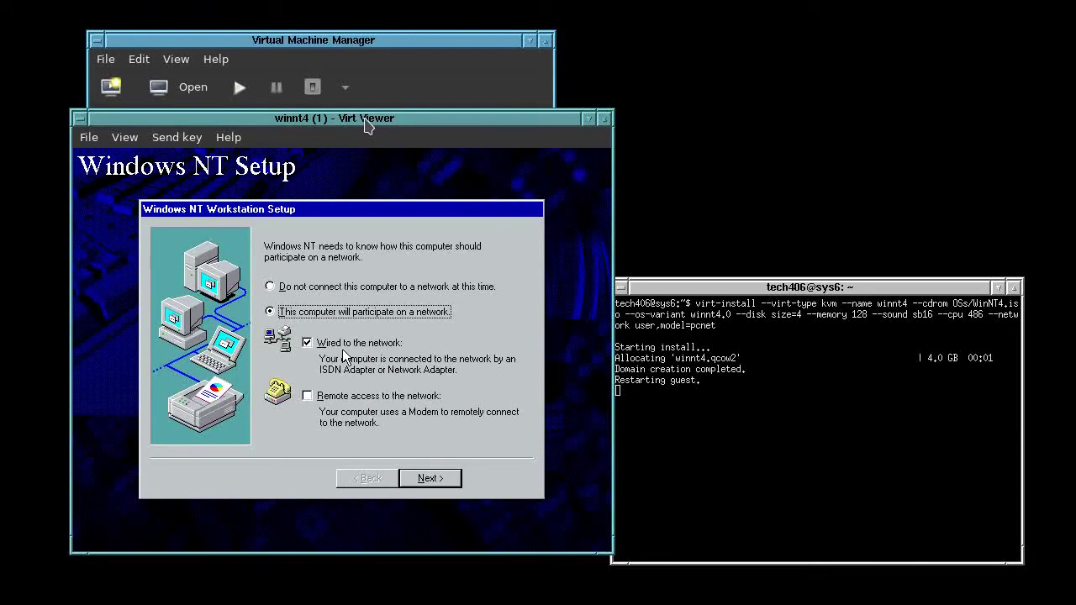
# Set up wired networking with the detected PCNET adapter plus NetBEUI and NWLink IPX/SPX protocols
pyautogui.press('Return')
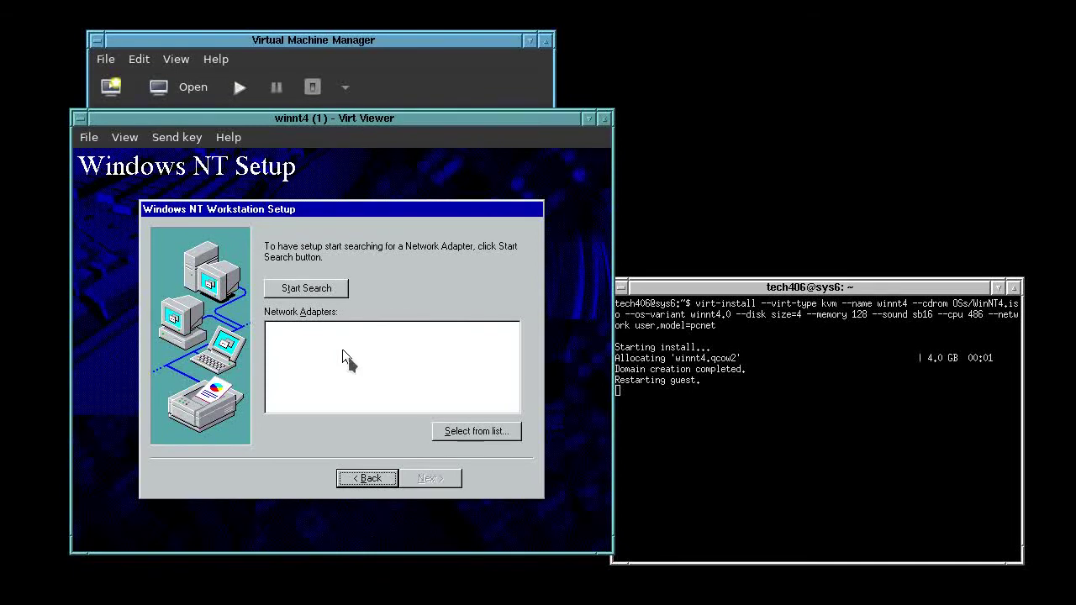
pyautogui.click(336, 328)
pyautogui.click(306, 288)
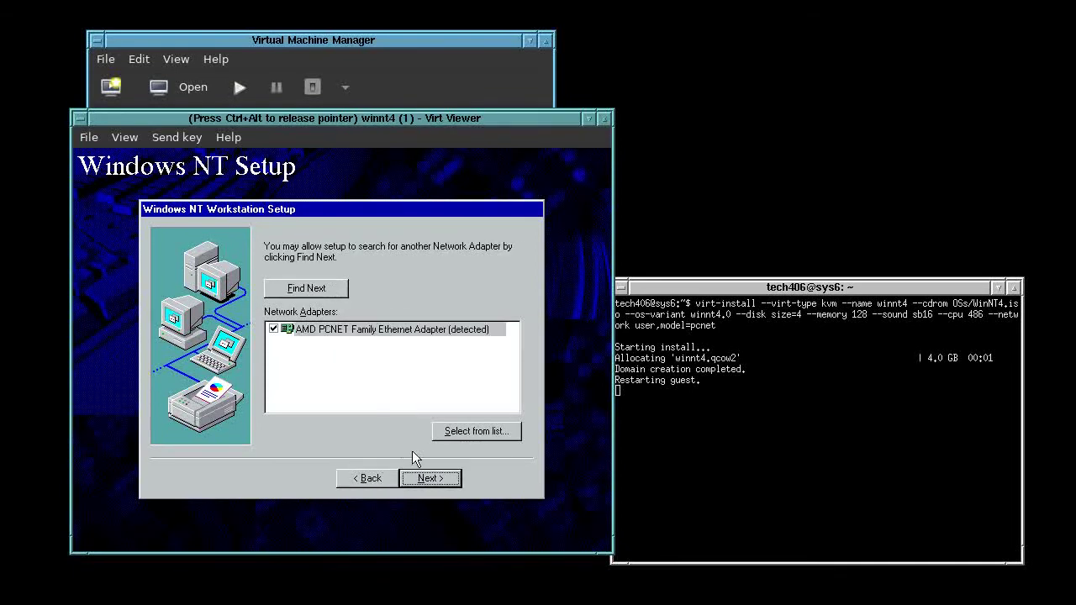
pyautogui.click(431, 478)
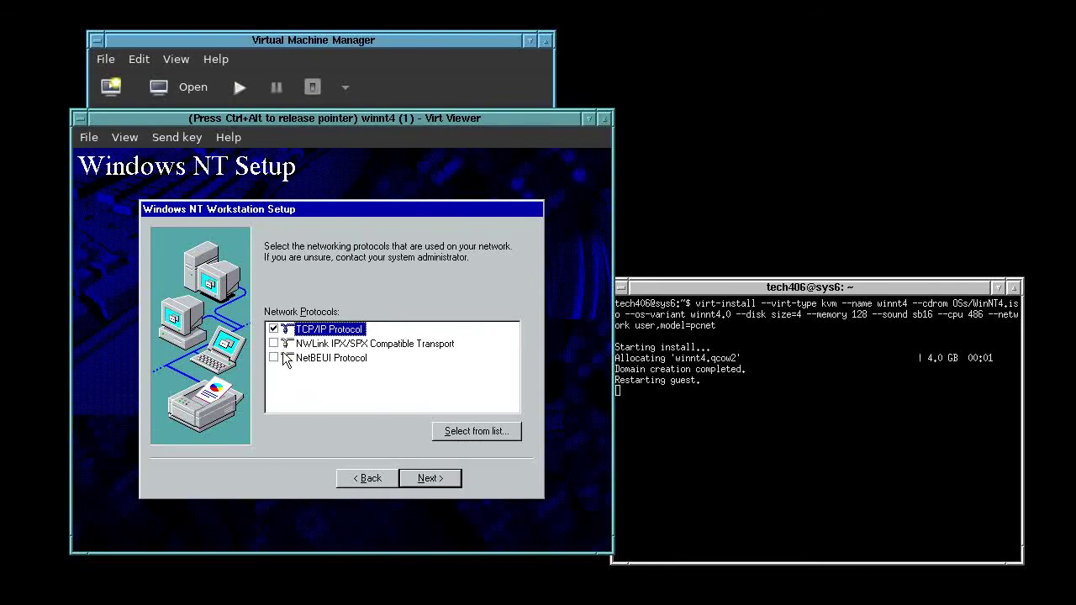
pyautogui.click(274, 357)
pyautogui.click(274, 343)
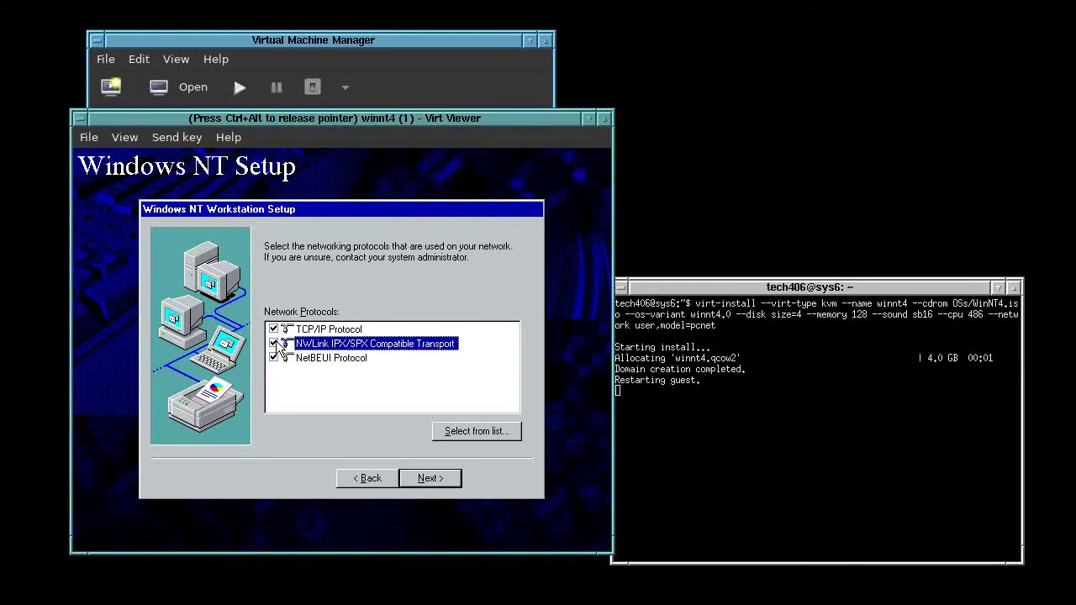
pyautogui.click(431, 477)
pyautogui.click(430, 475)
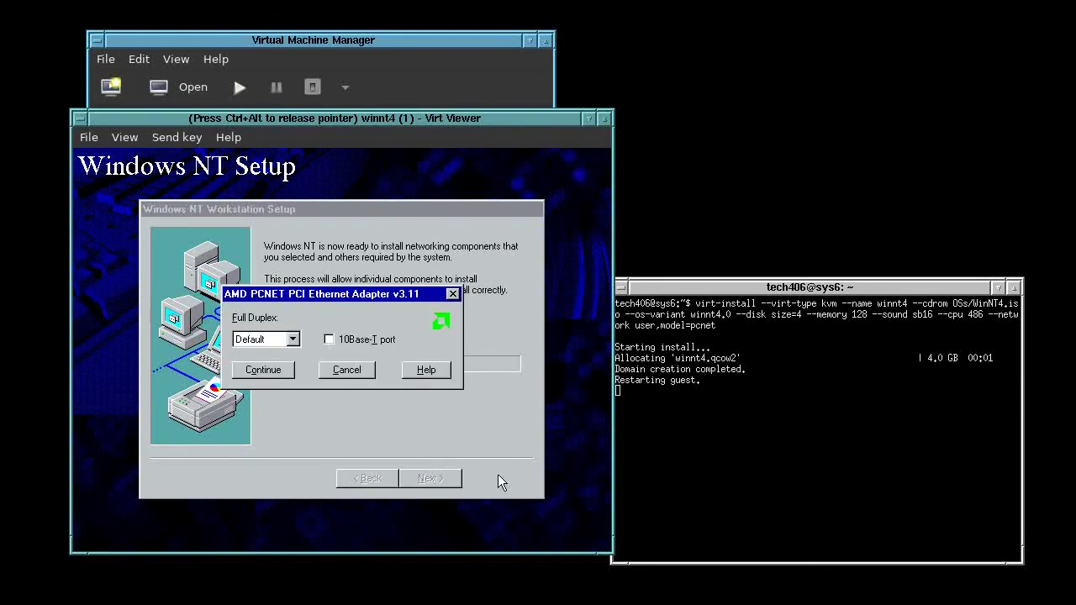
pyautogui.click(268, 363)
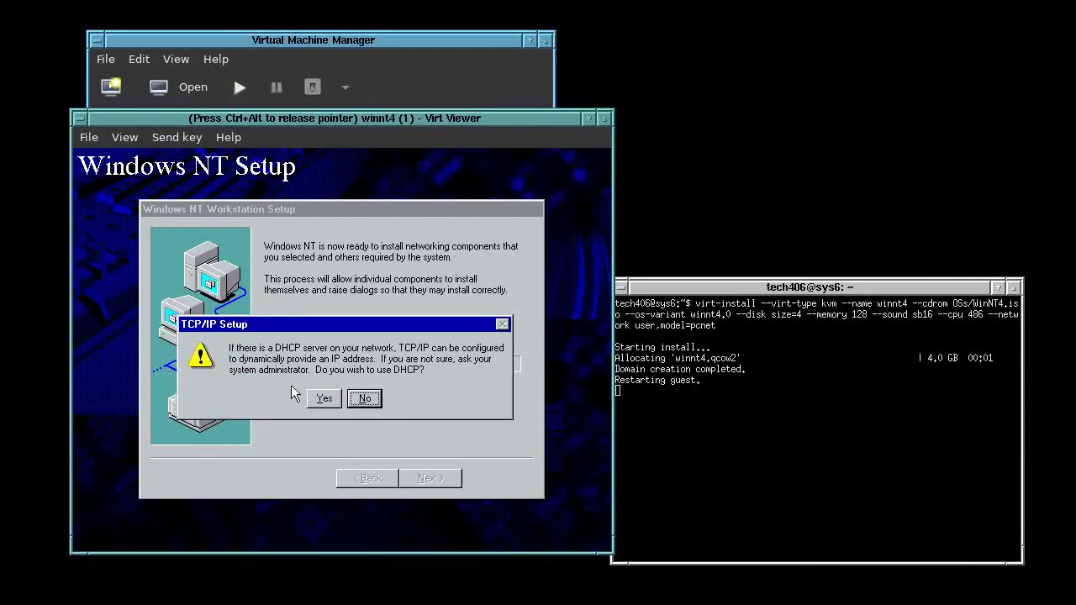
pyautogui.click(318, 397)
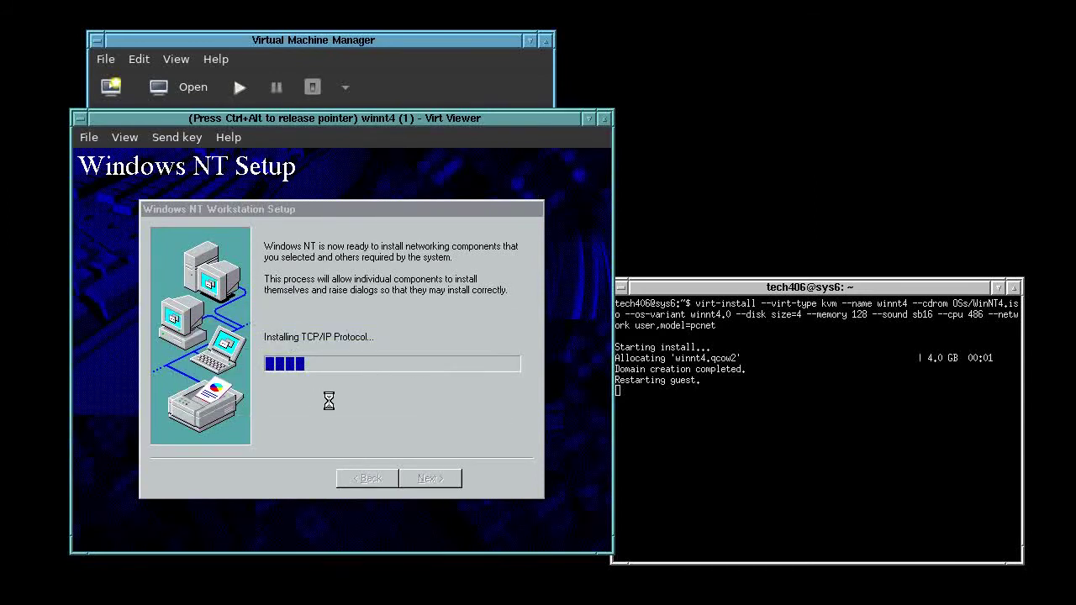
# Start the network and accept the default WORKGROUP workgroup settings
pyautogui.hotkey('ctrl', 'alt')
pyautogui.click(841, 289)
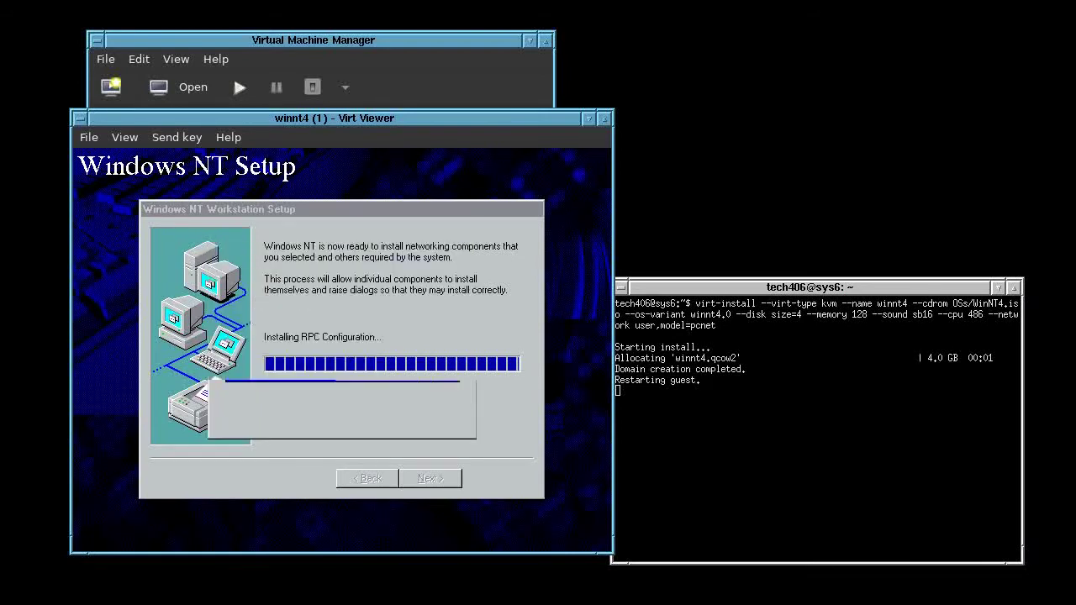
pyautogui.click(483, 413)
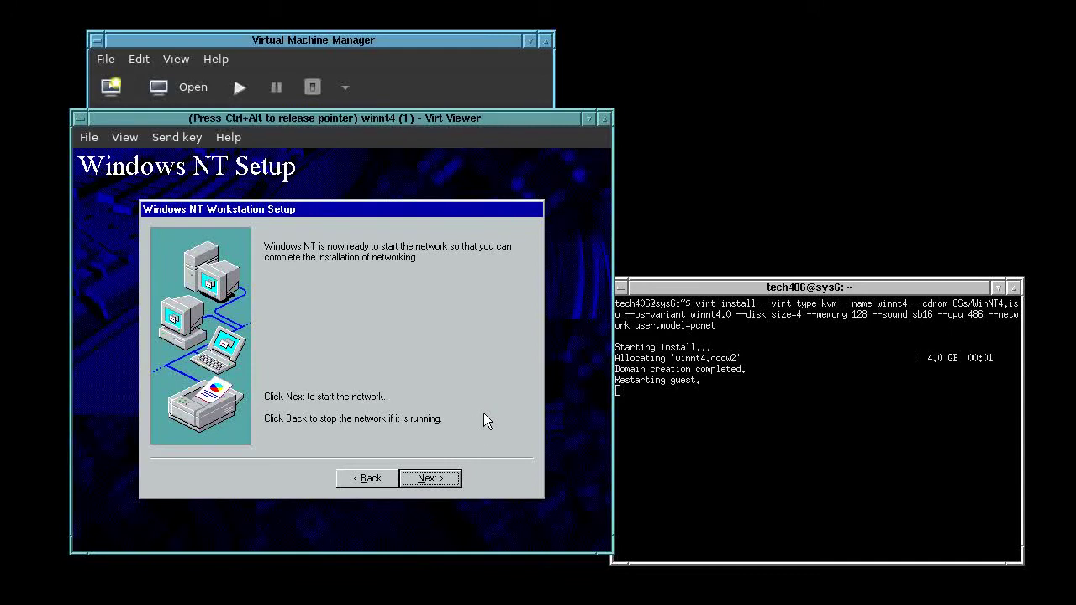
pyautogui.click(429, 479)
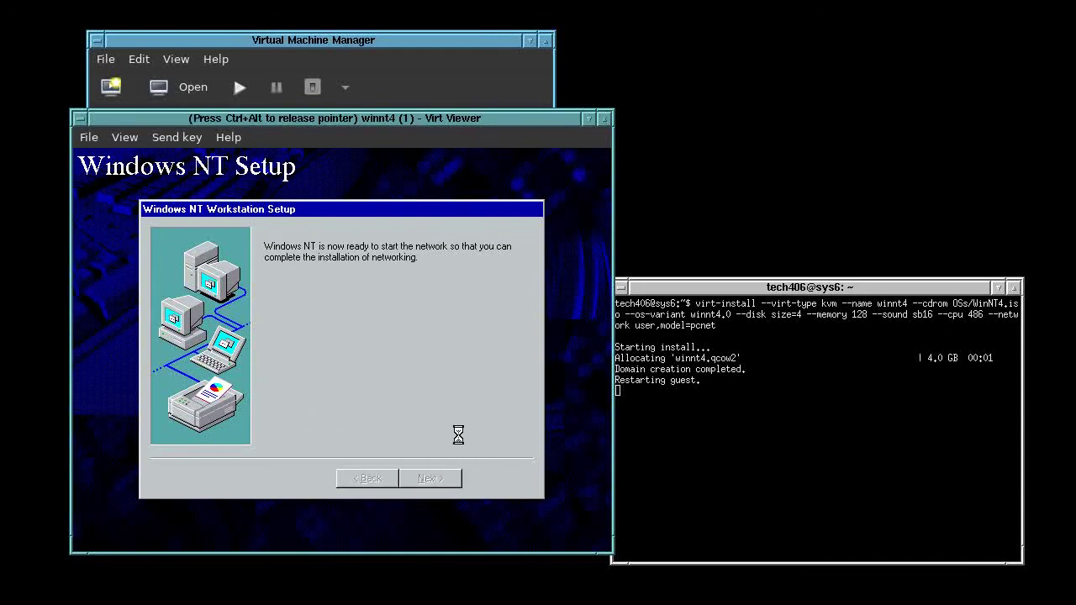
pyautogui.press('ctrl+Alt_L')
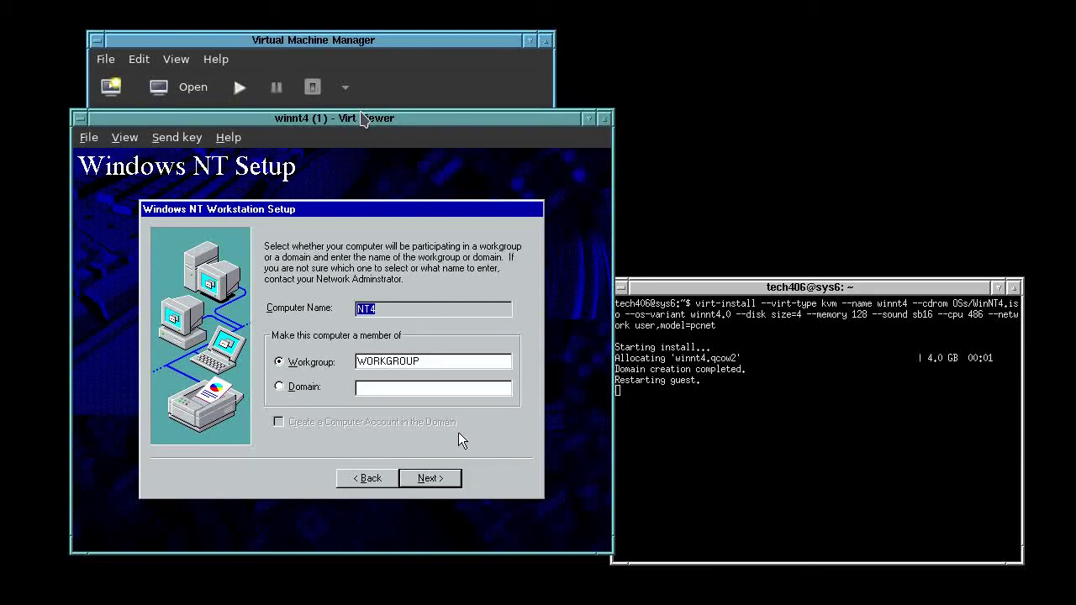
pyautogui.press('Return')
pyautogui.press('Return')
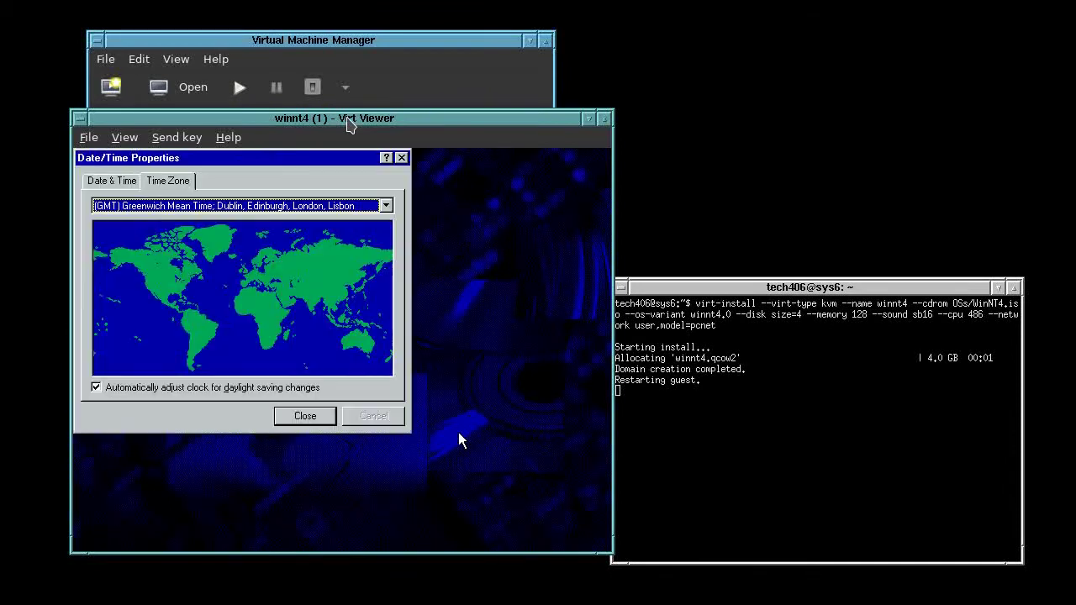
# Set the time zone to (GMT-07:00) Mountain Time without daylight saving and accept the VGA display
pyautogui.click(459, 522)
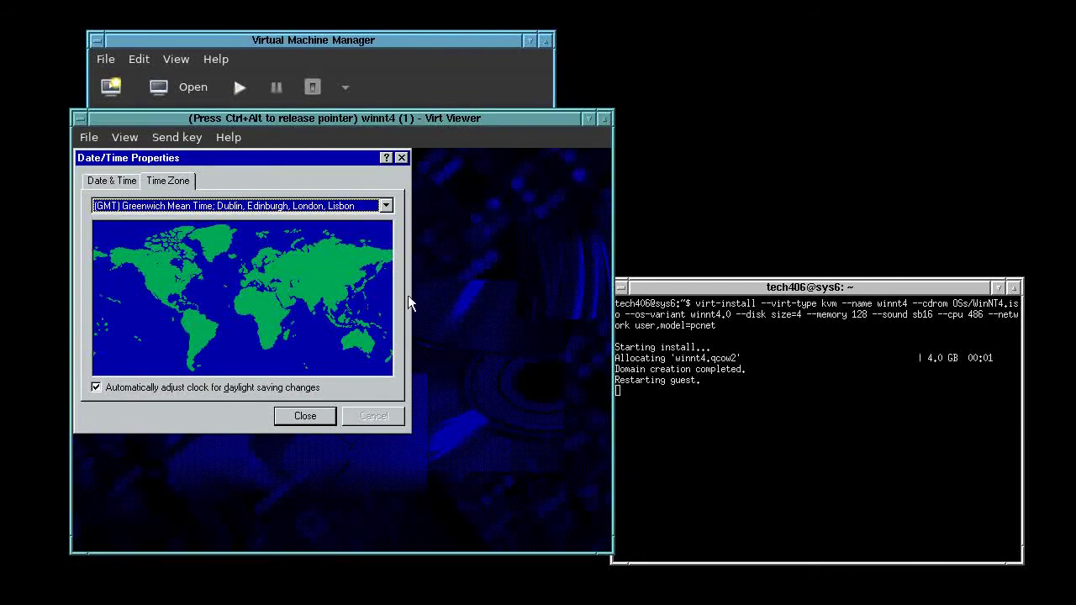
pyautogui.click(386, 206)
pyautogui.moveTo(388, 224)
pyautogui.mouseDown()
pyautogui.moveTo(399, 368)
pyautogui.moveTo(387, 243)
pyautogui.mouseUp()
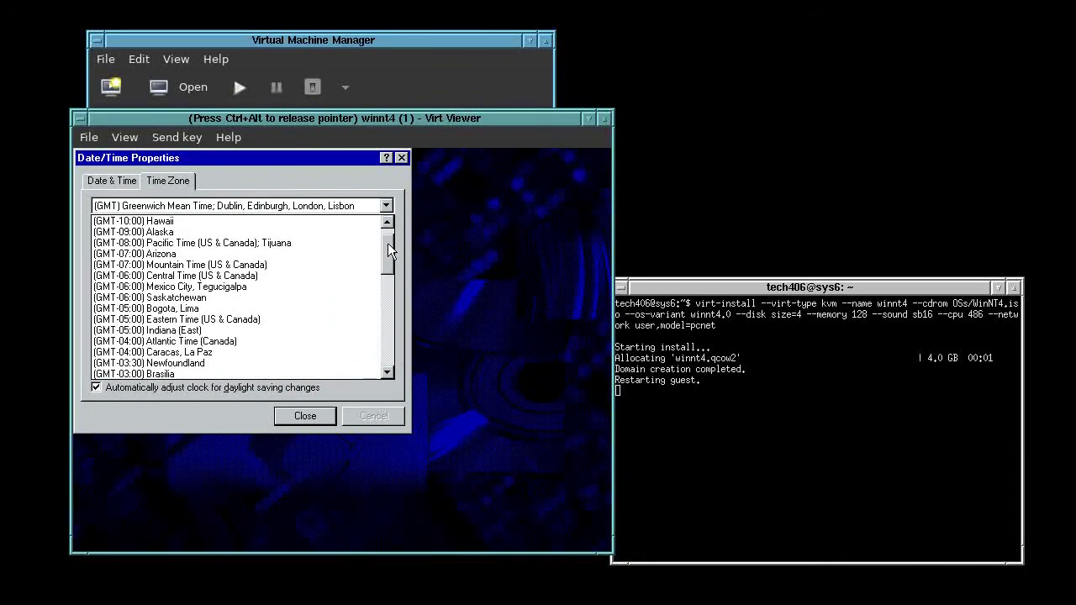
pyautogui.click(295, 264)
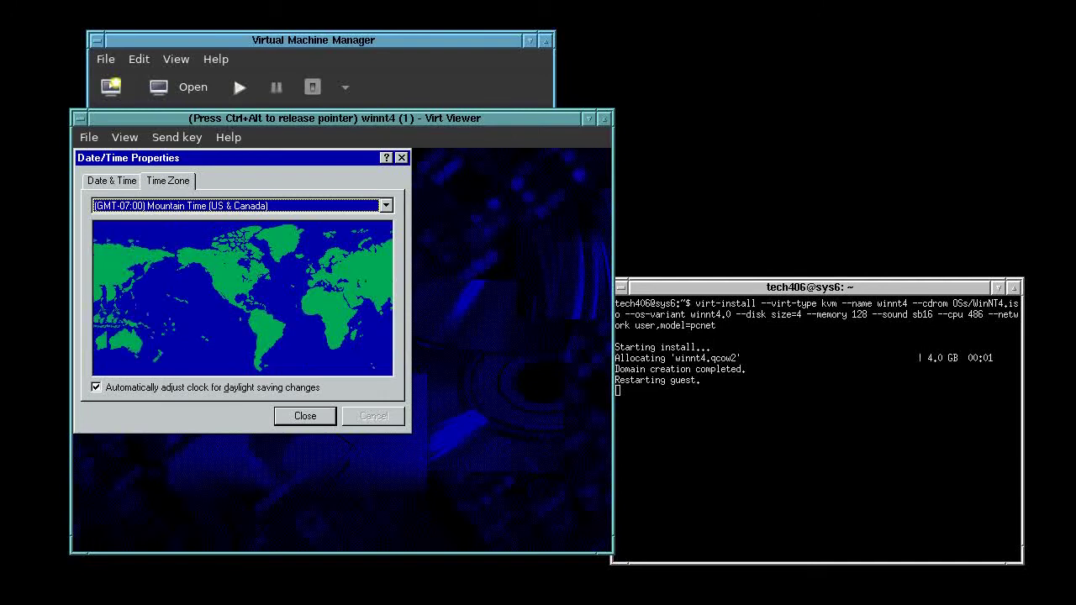
pyautogui.click(168, 387)
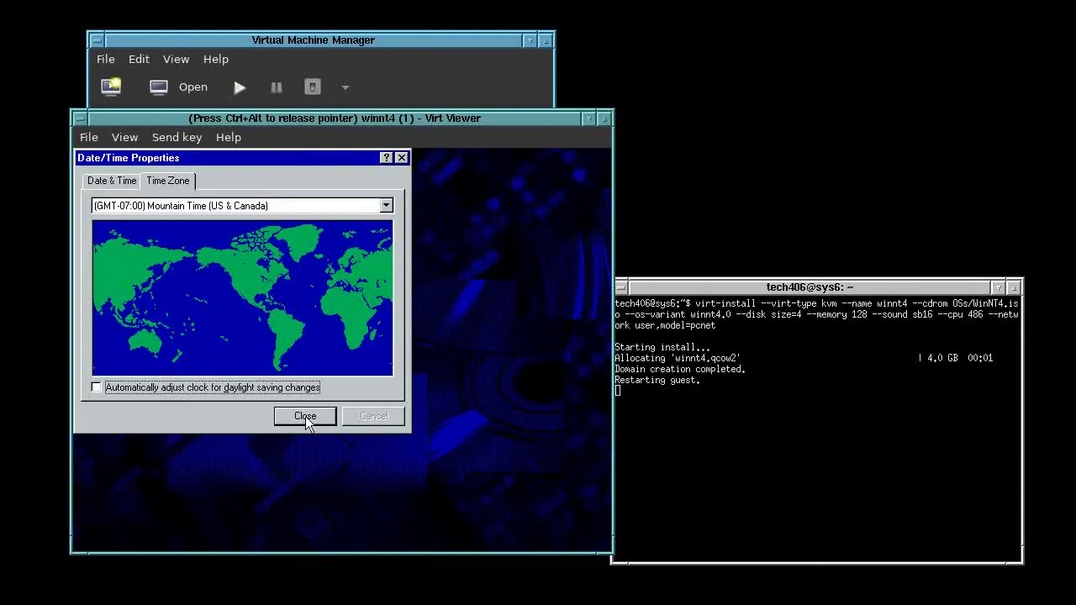
pyautogui.click(306, 416)
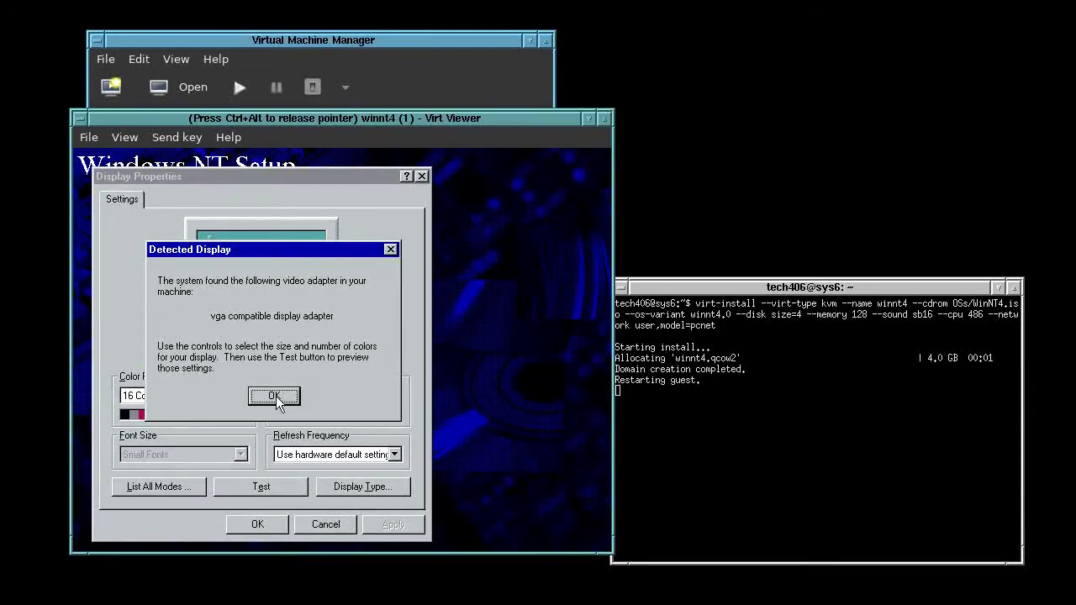
pyautogui.click(274, 396)
pyautogui.click(250, 524)
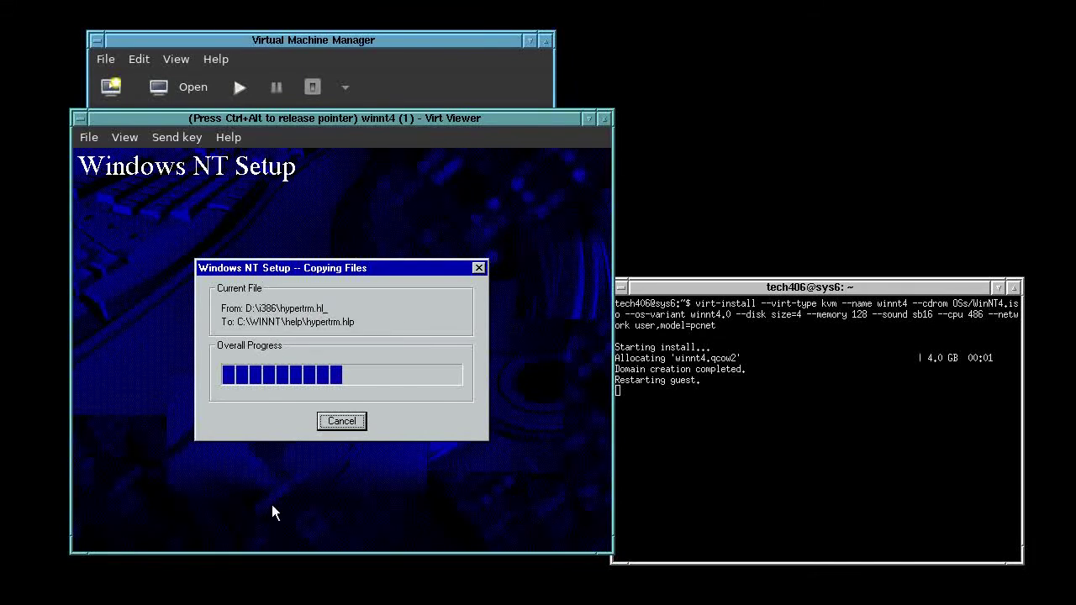
# Let file copying finish, then restart once Windows NT 4.00 reports successful installation
pyautogui.hotkey('ctrl', 'alt')
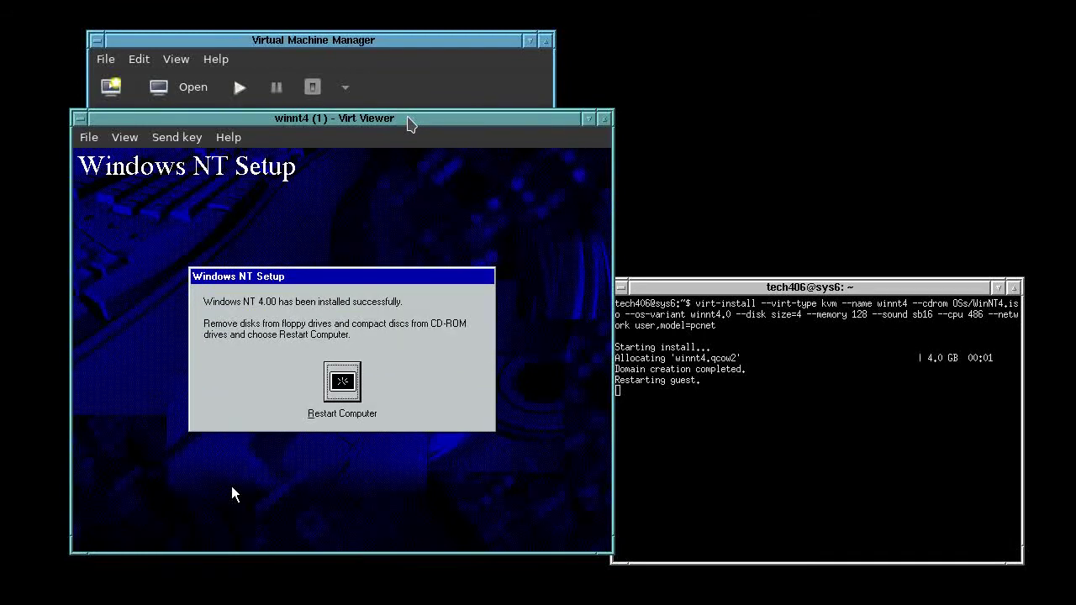
pyautogui.press('Return')
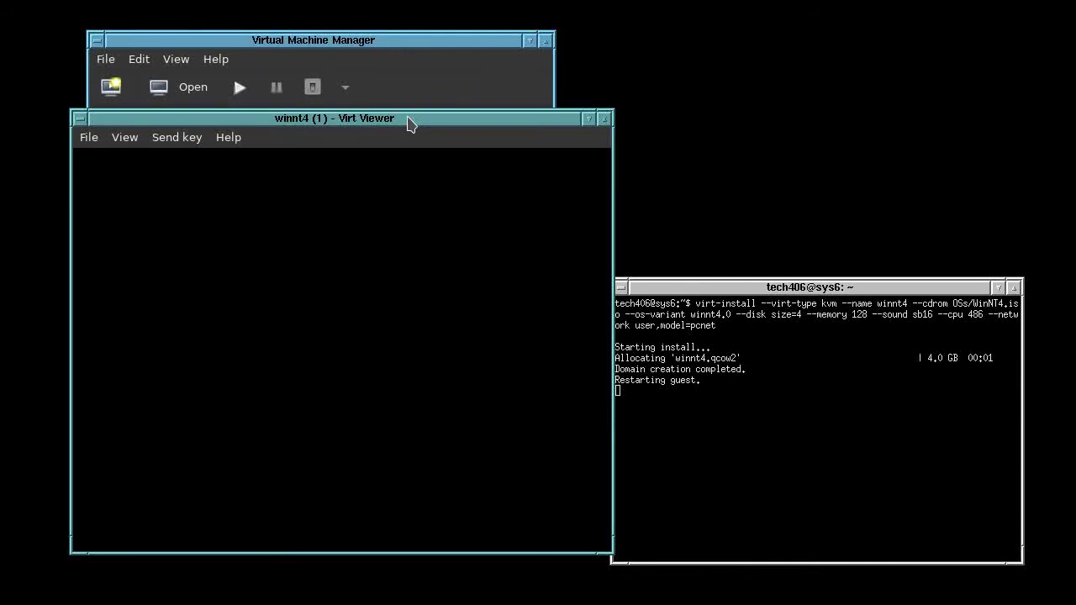
# Boot Windows NT and log on as Administrator using Send Key Ctrl+Alt+Del
pyautogui.press('Return')
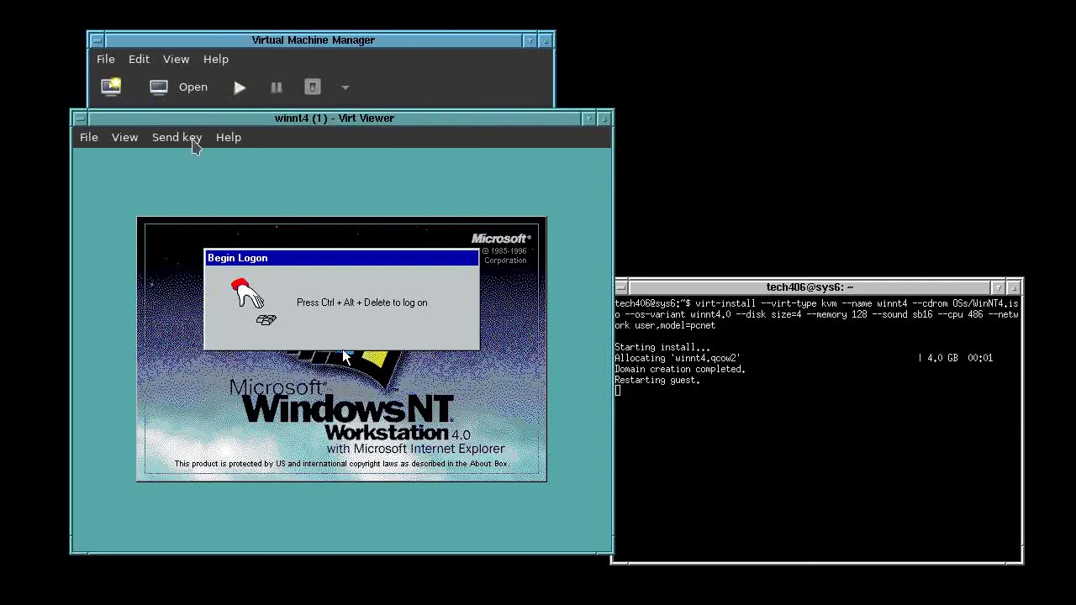
pyautogui.click(188, 140)
pyautogui.click(204, 165)
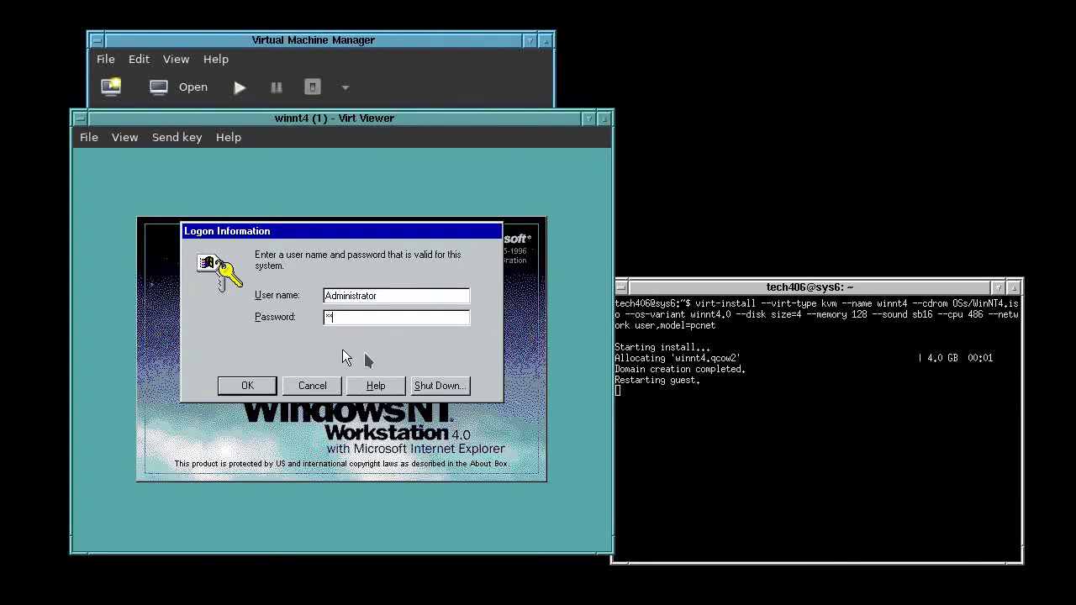
pyautogui.press('Return')
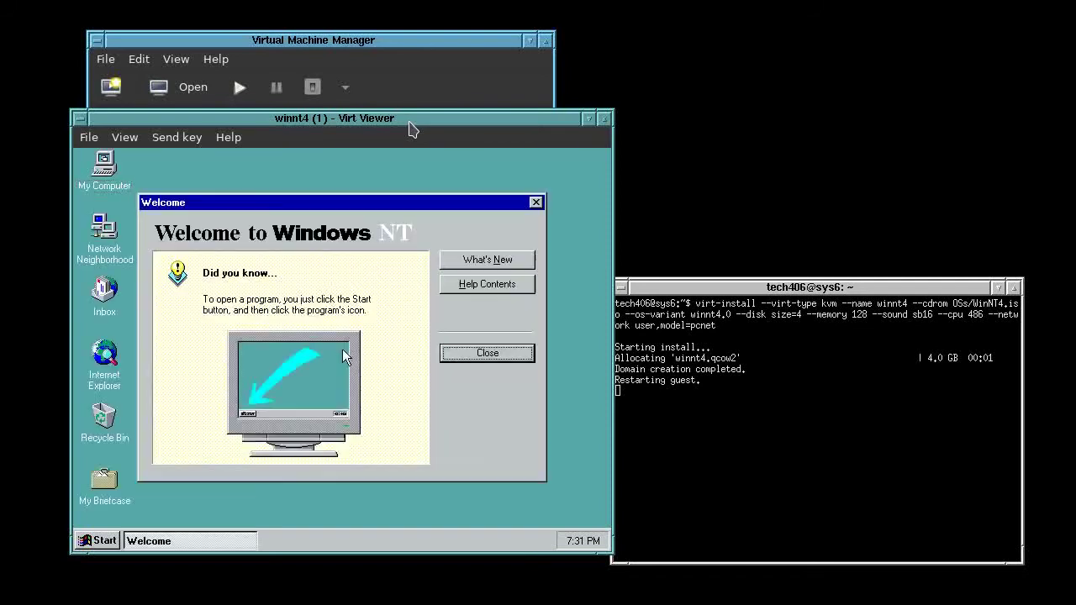
# Close the Welcome to Windows NT screen and bring Virtual Machine Manager forward
pyautogui.click(410, 205)
pyautogui.click(508, 353)
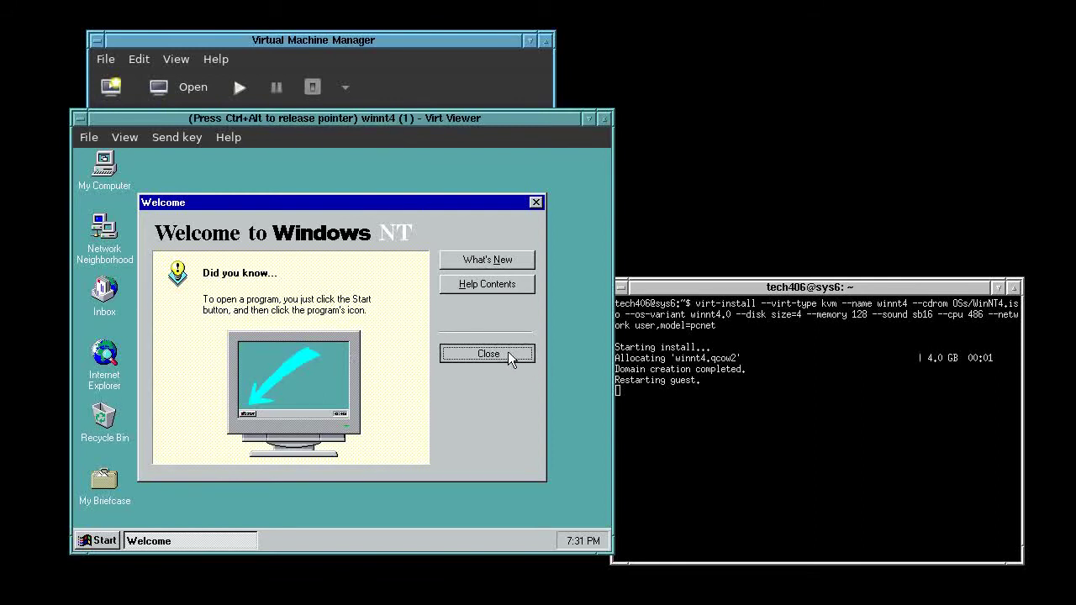
pyautogui.hotkey('ctrl', 'alt')
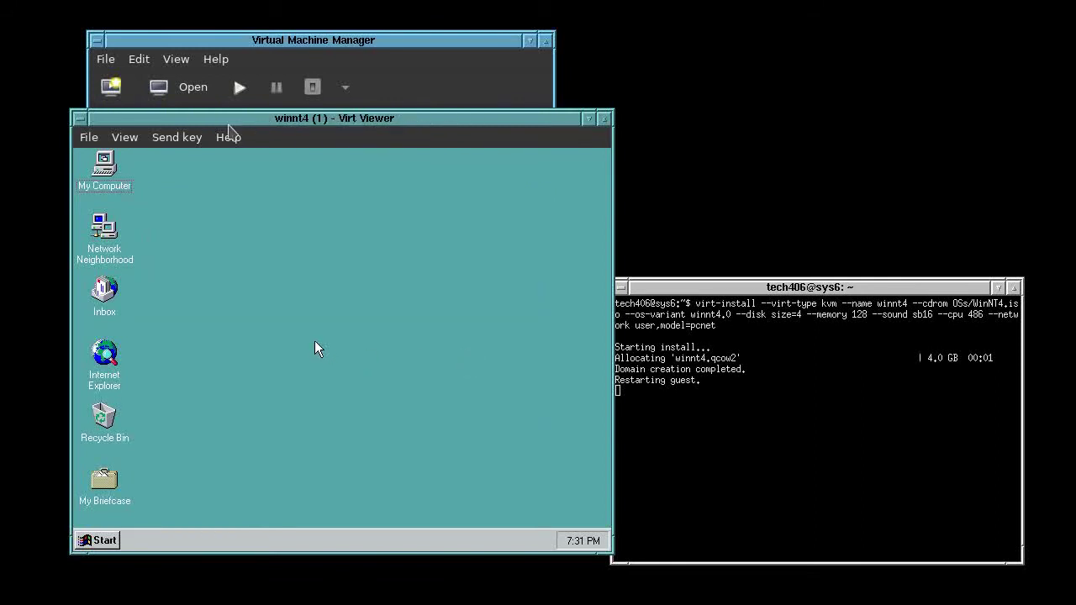
pyautogui.click(346, 46)
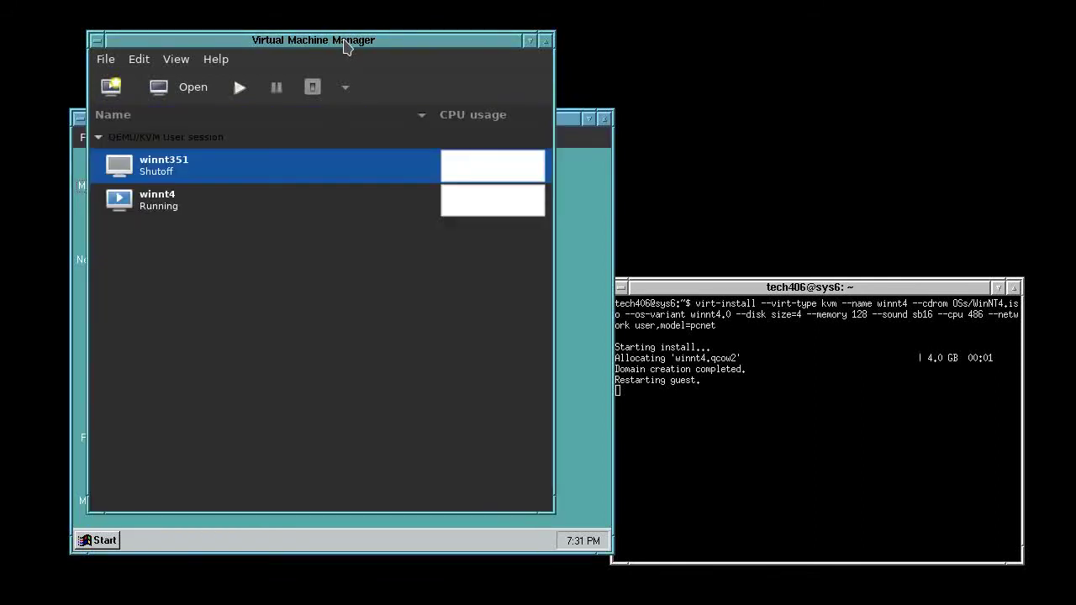
# Select winnt4 in Virtual Machine Manager and open its console window, repositioning it
pyautogui.click(211, 200)
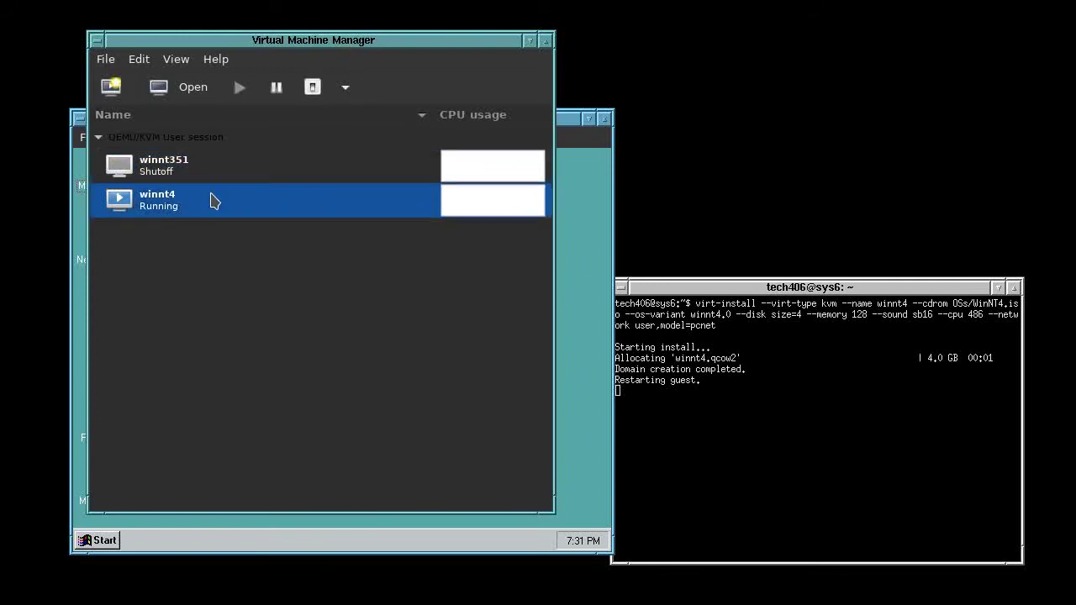
pyautogui.click(185, 93)
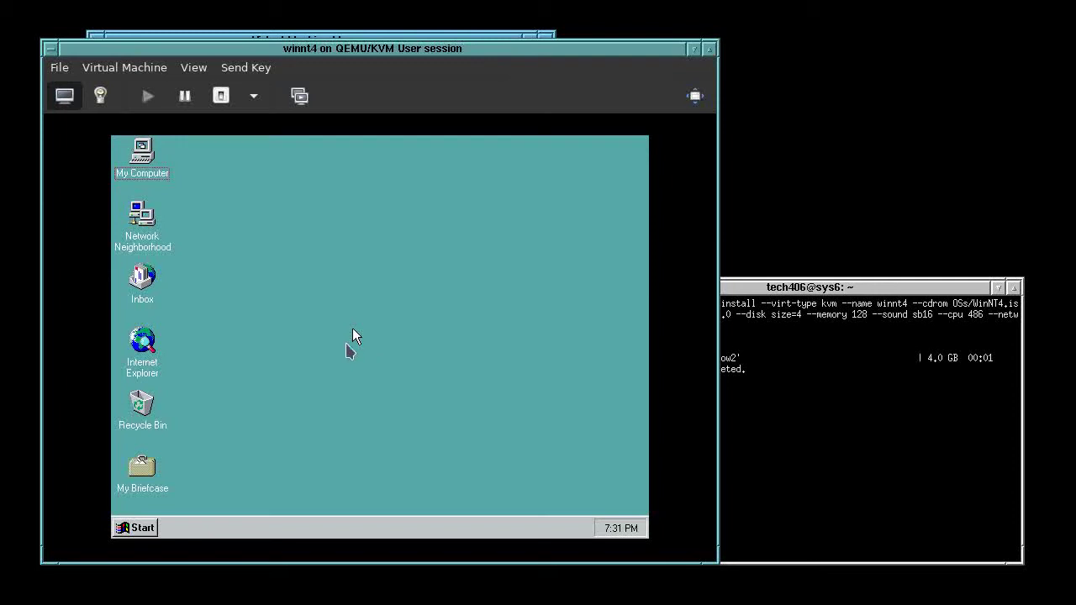
pyautogui.moveTo(428, 48); pyautogui.dragTo(392, 61)
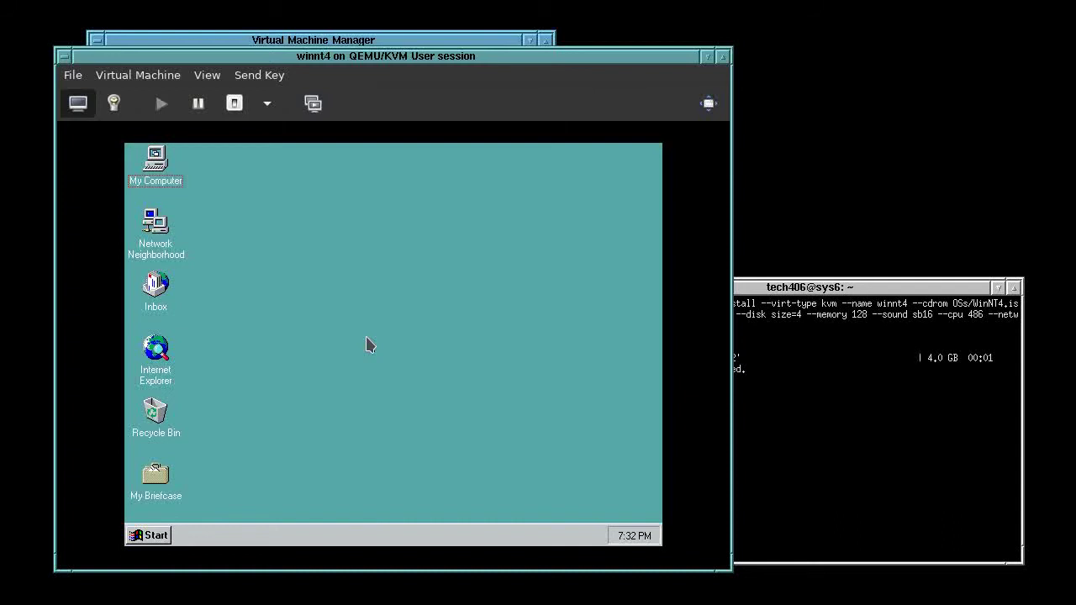
pyautogui.click(366, 345)
pyautogui.click(160, 537)
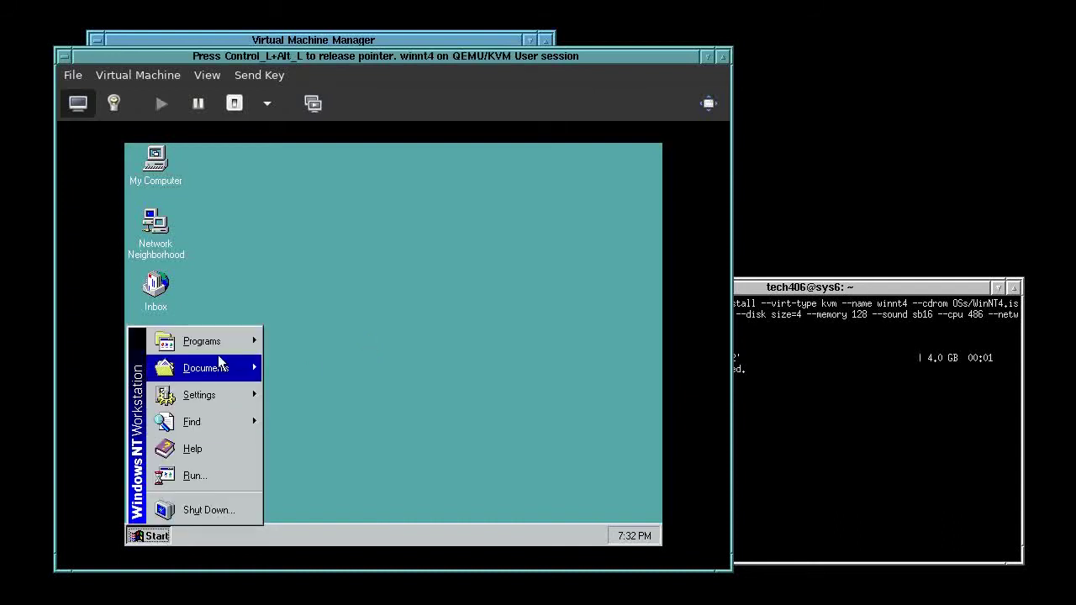
pyautogui.moveTo(217, 345)
pyautogui.click(334, 375)
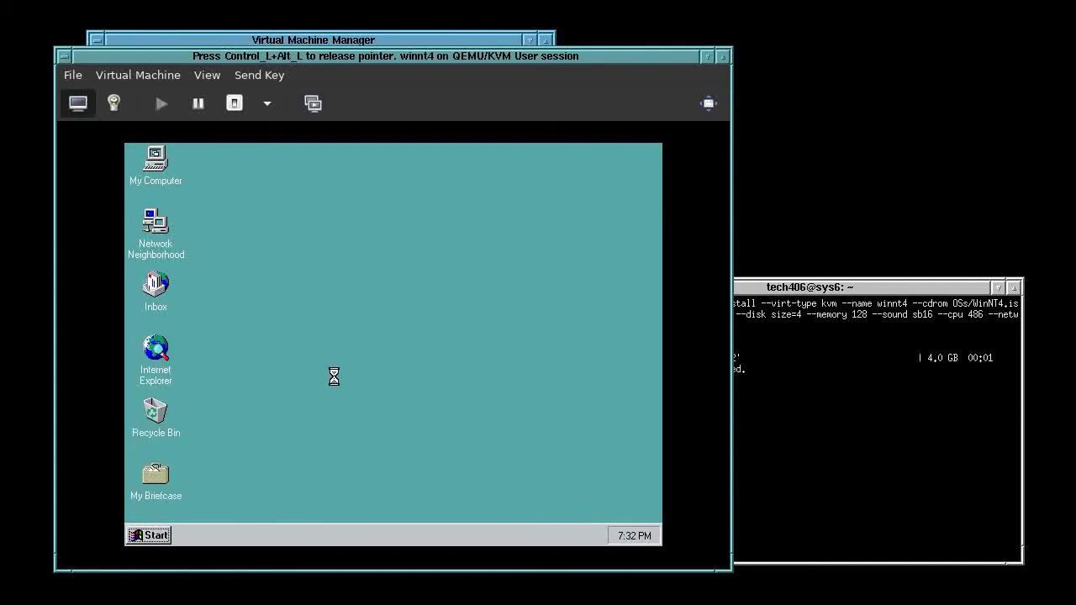
pyautogui.write('cd')
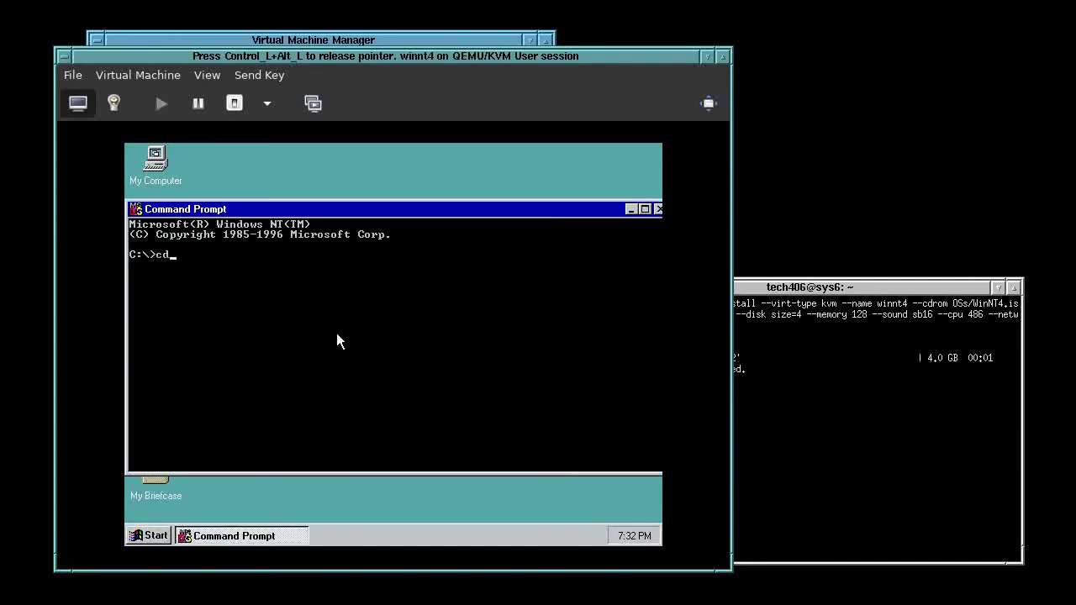
pyautogui.write(' winnt\\system32')
pyautogui.press('Return')
pyautogui.write('dir ')
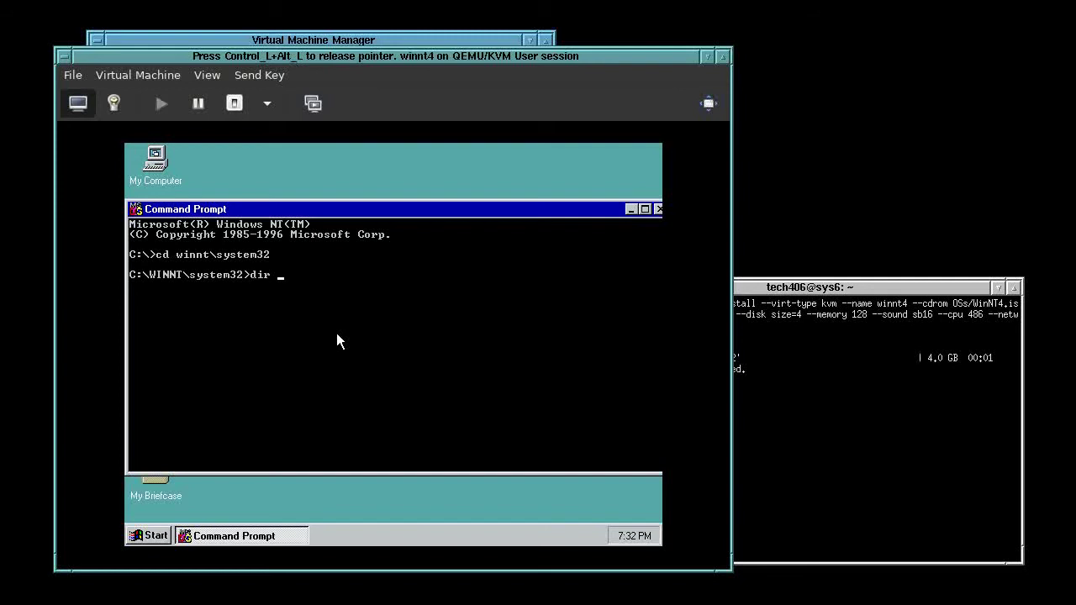
pyautogui.write('framebuf.dll')
pyautogui.press('Return')
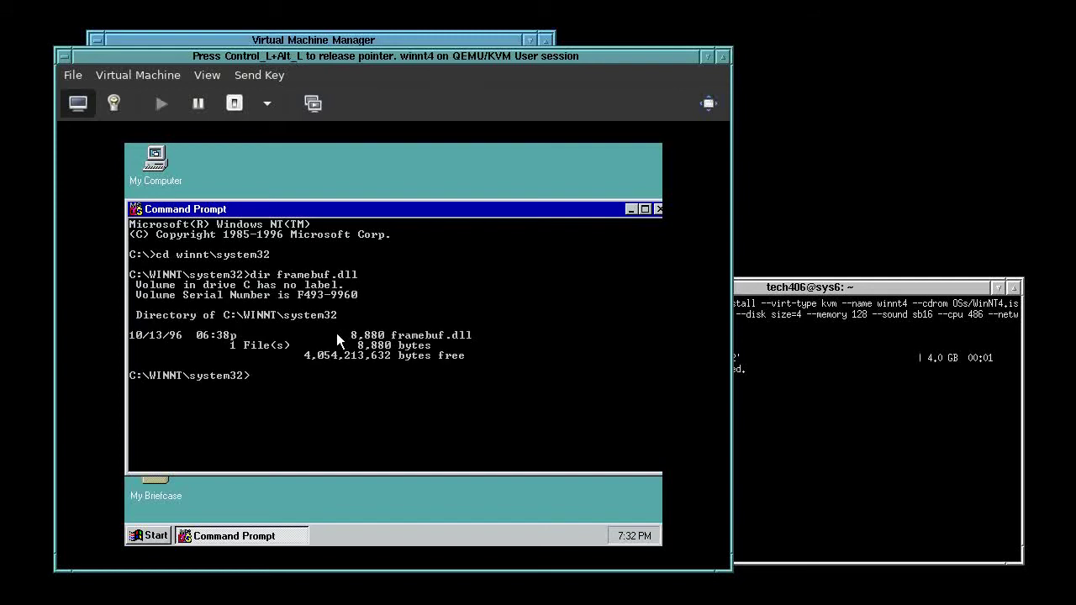
pyautogui.write('exit')
pyautogui.press('Return')
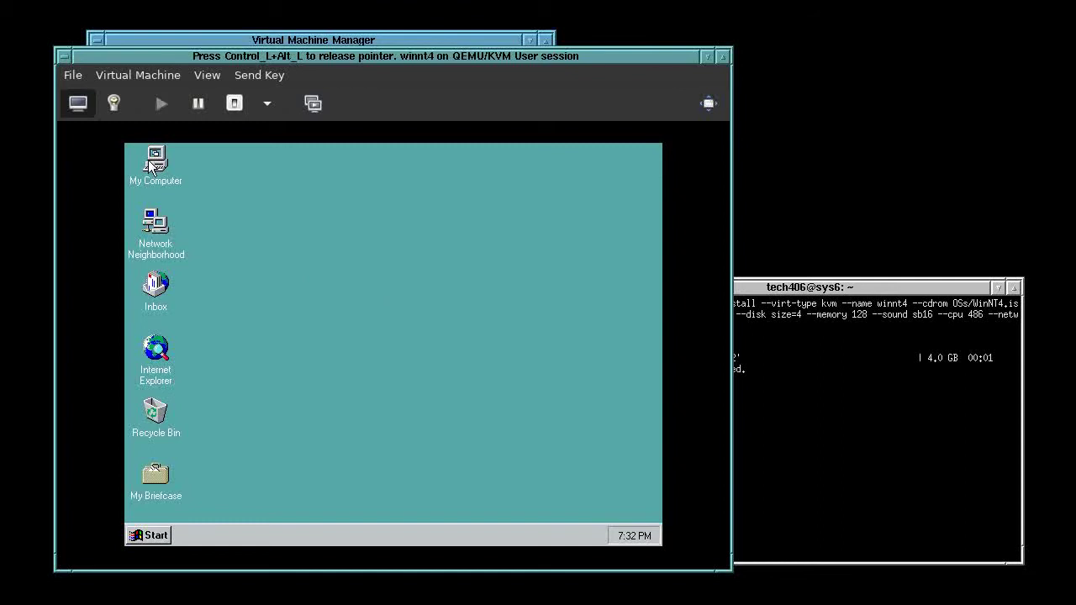
# Open the Control Panel from the guest's Start > Settings menu
pyautogui.click(155, 539)
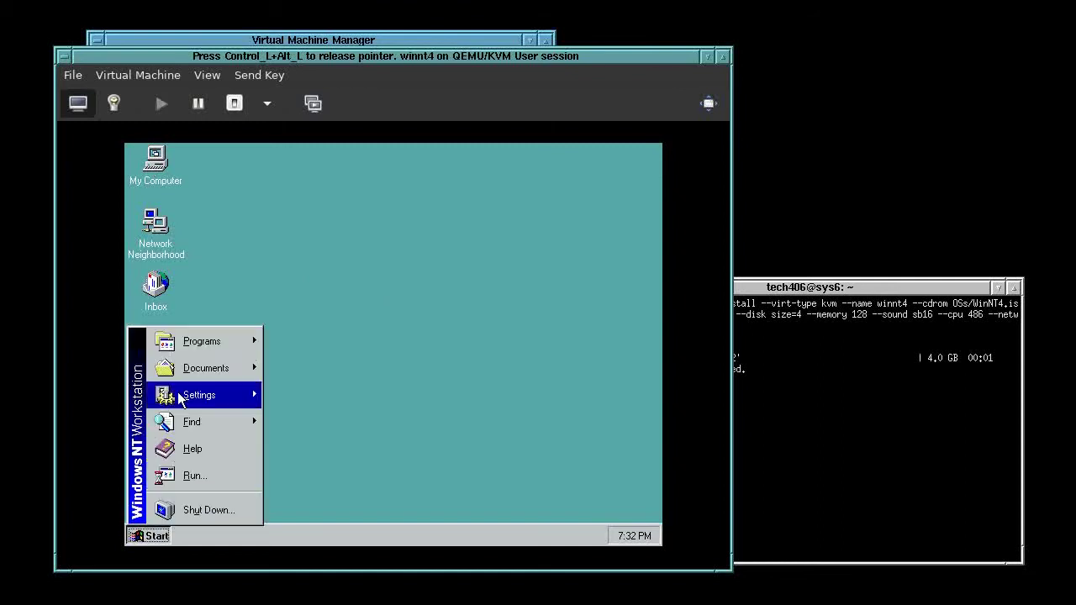
pyautogui.moveTo(217, 345)
pyautogui.moveTo(276, 337)
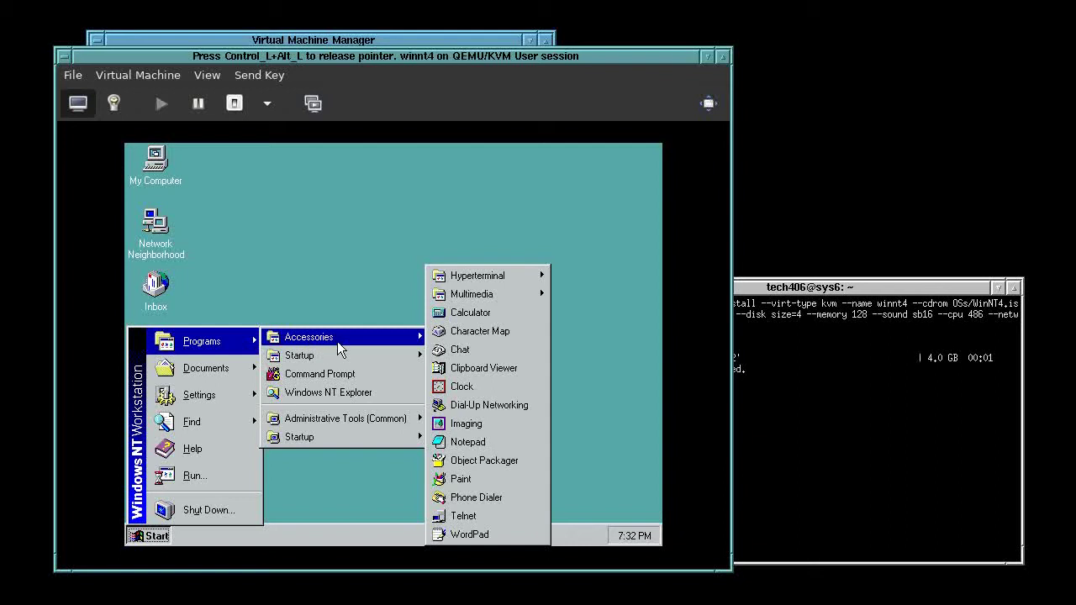
pyautogui.moveTo(202, 395)
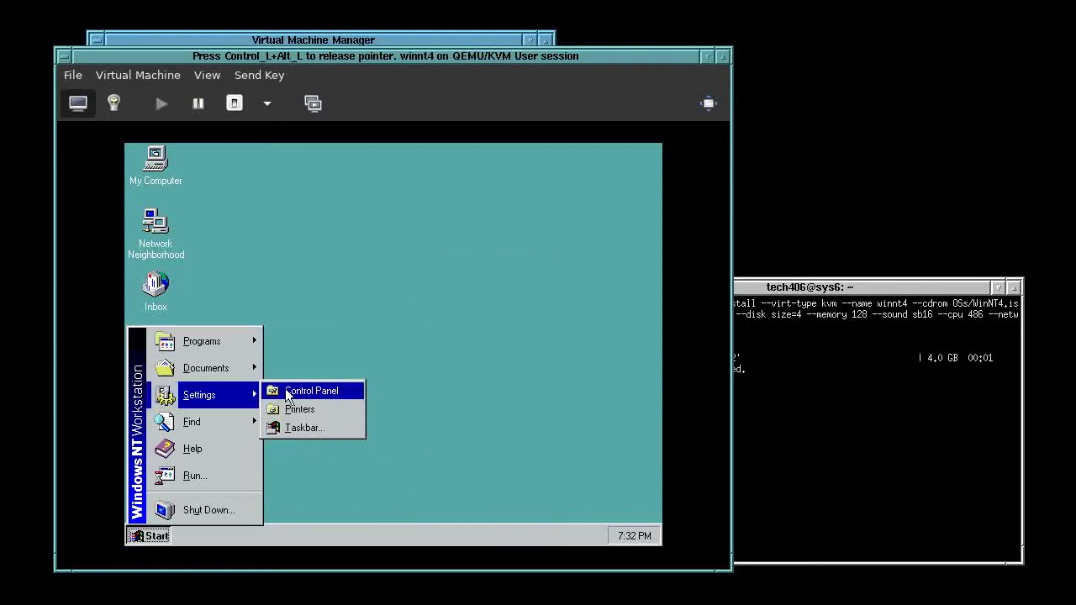
pyautogui.click(286, 390)
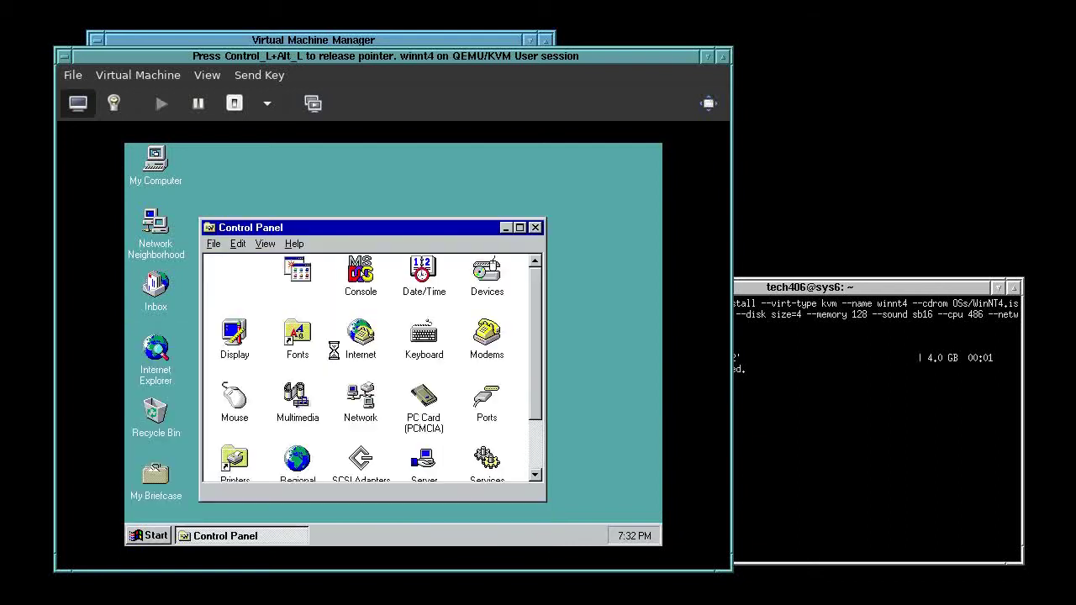
pyautogui.click(533, 462)
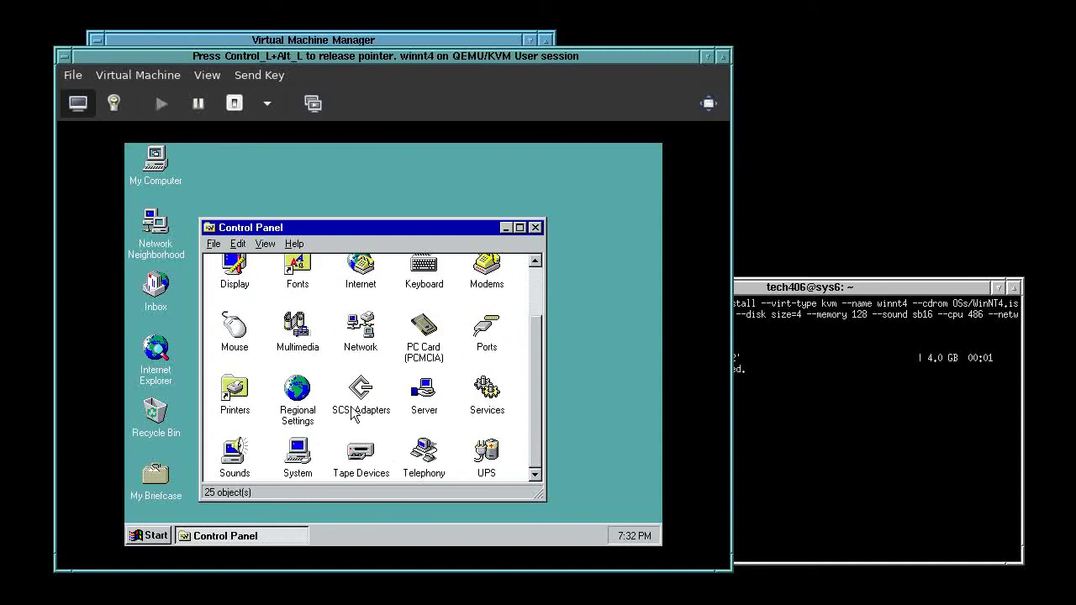
pyautogui.click(536, 294)
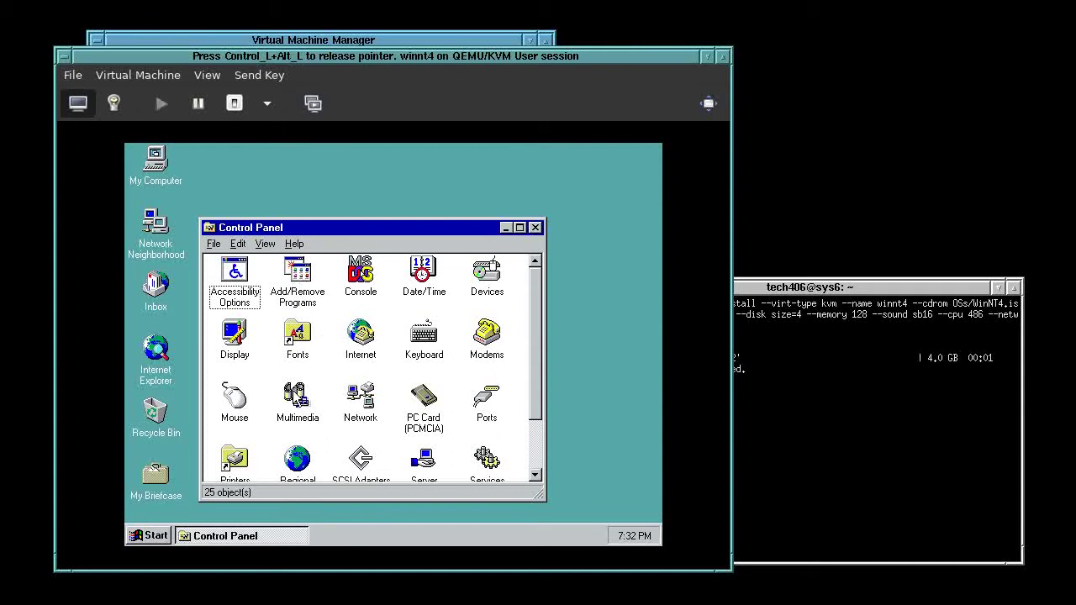
# Open and close the Devices list, then scroll through the Control Panel icons
pyautogui.doubleClick(487, 275)
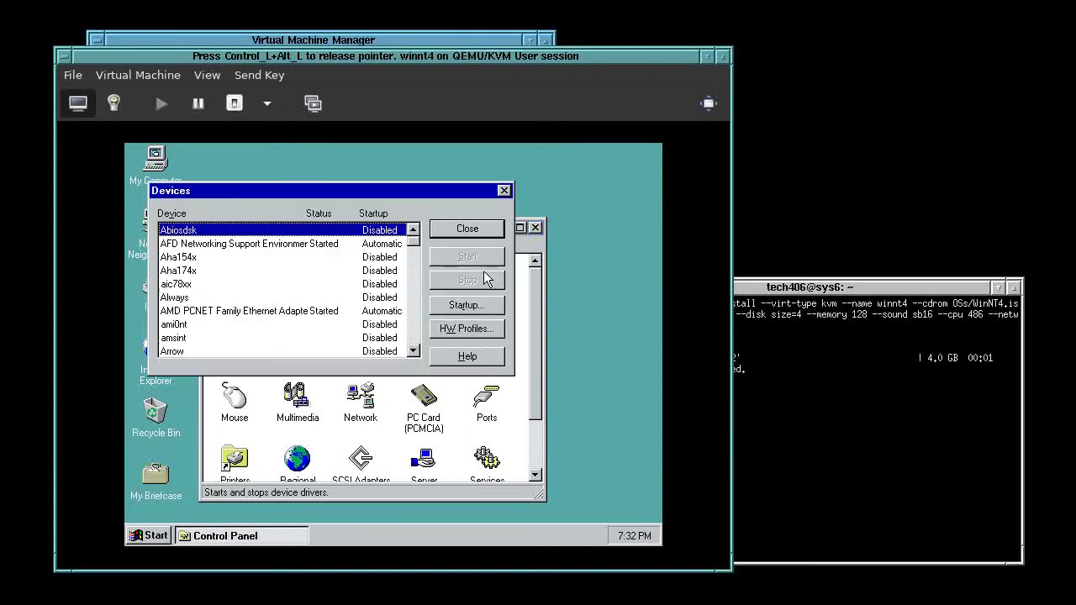
pyautogui.click(471, 229)
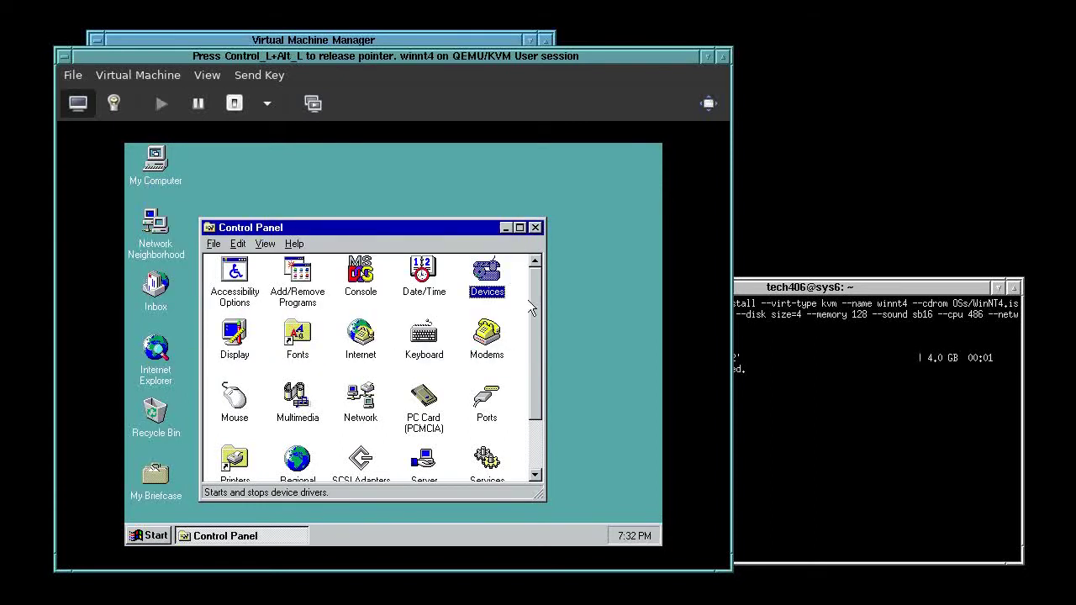
pyautogui.scroll(-2, 537, 318)
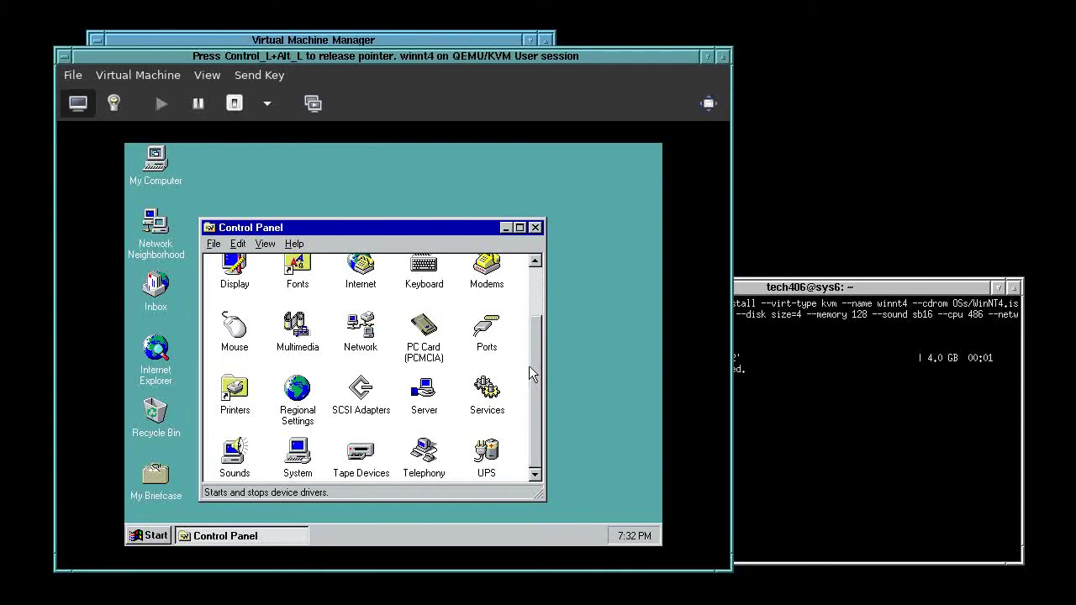
pyautogui.scroll(2, 525, 336)
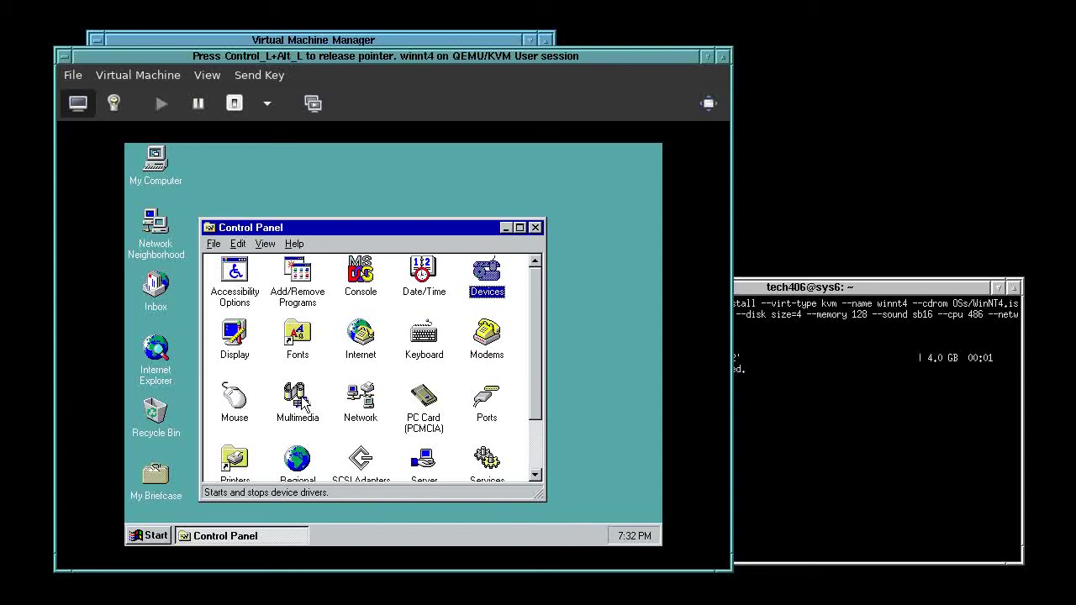
pyautogui.click(538, 454)
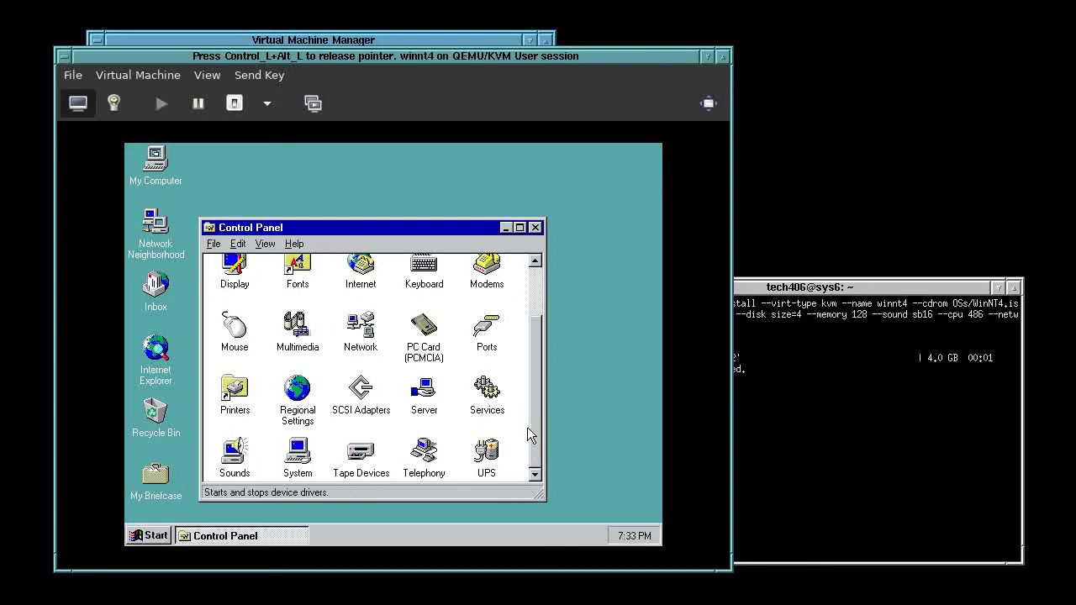
pyautogui.scroll(2, 528, 387)
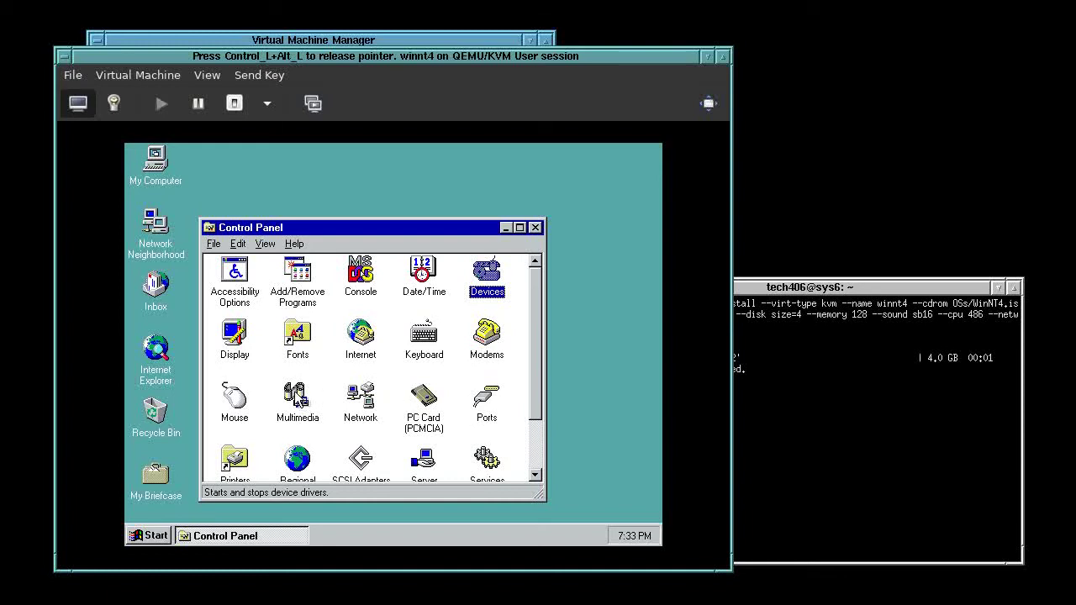
# Add the Creative Labs Sound Blaster driver at I/O 220 with MPU401 disabled, then restart Windows NT
pyautogui.doubleClick(298, 395)
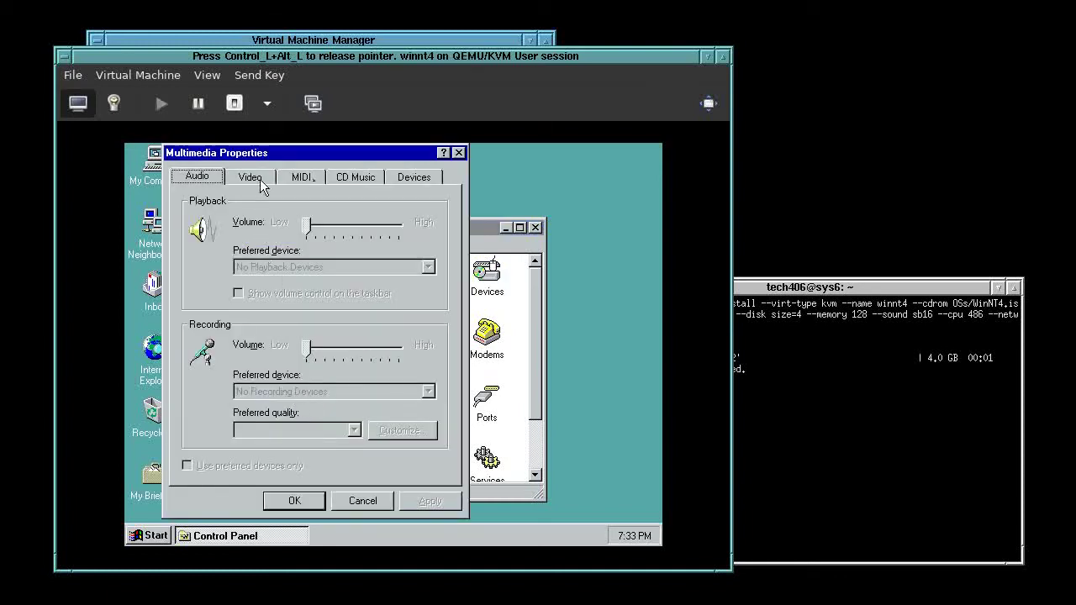
pyautogui.click(414, 176)
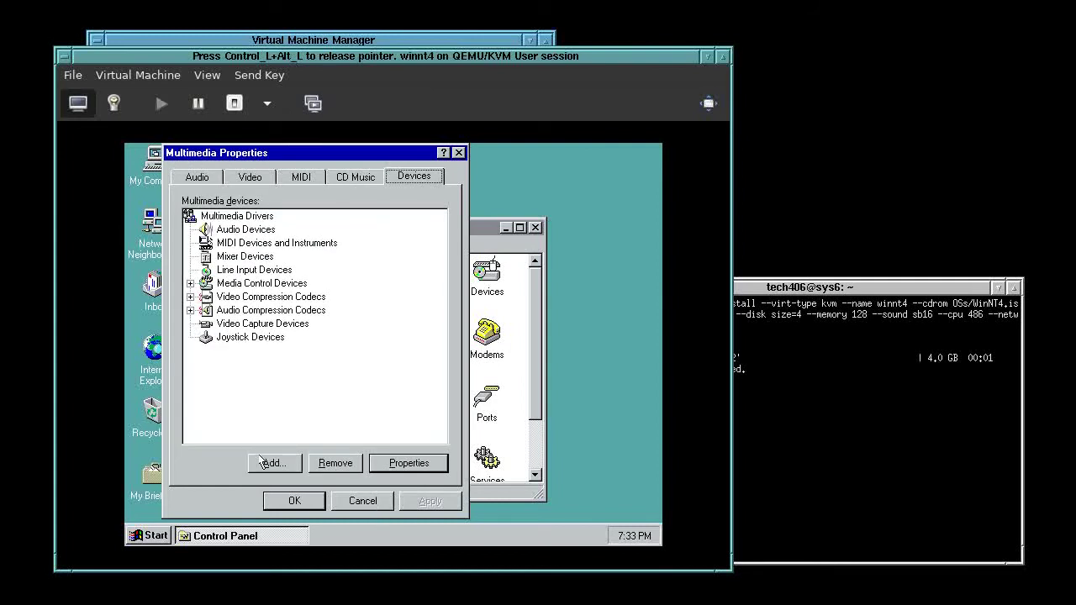
pyautogui.click(271, 468)
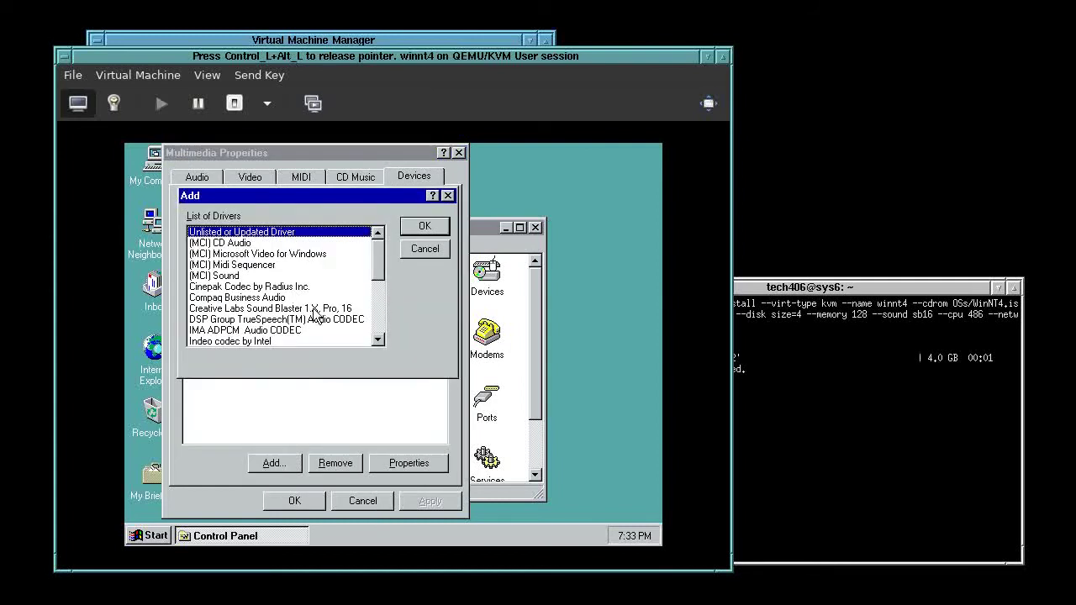
pyautogui.click(314, 309)
pyautogui.click(416, 228)
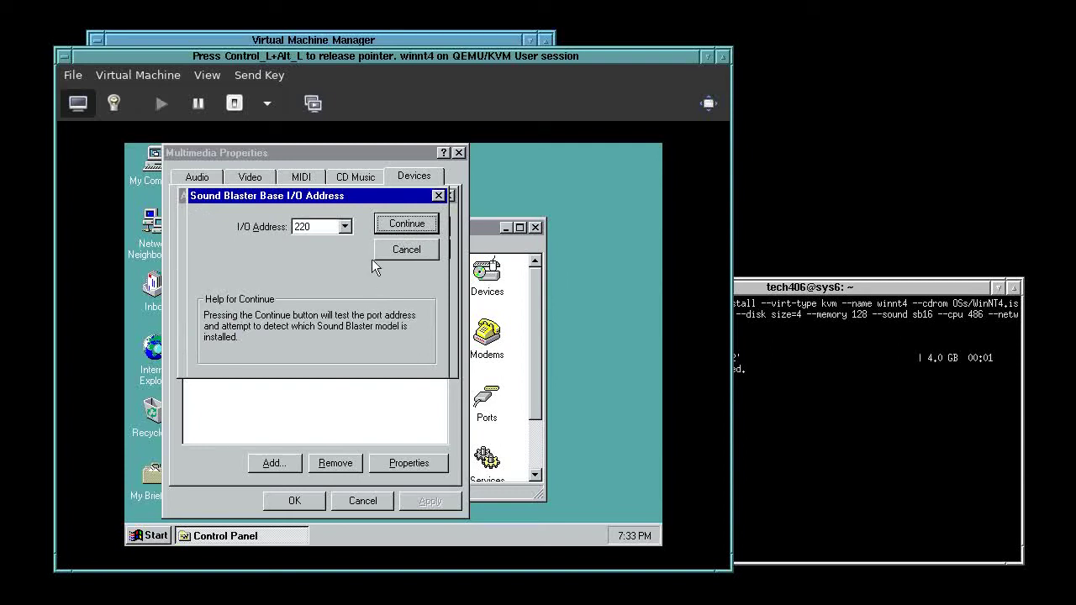
pyautogui.click(387, 224)
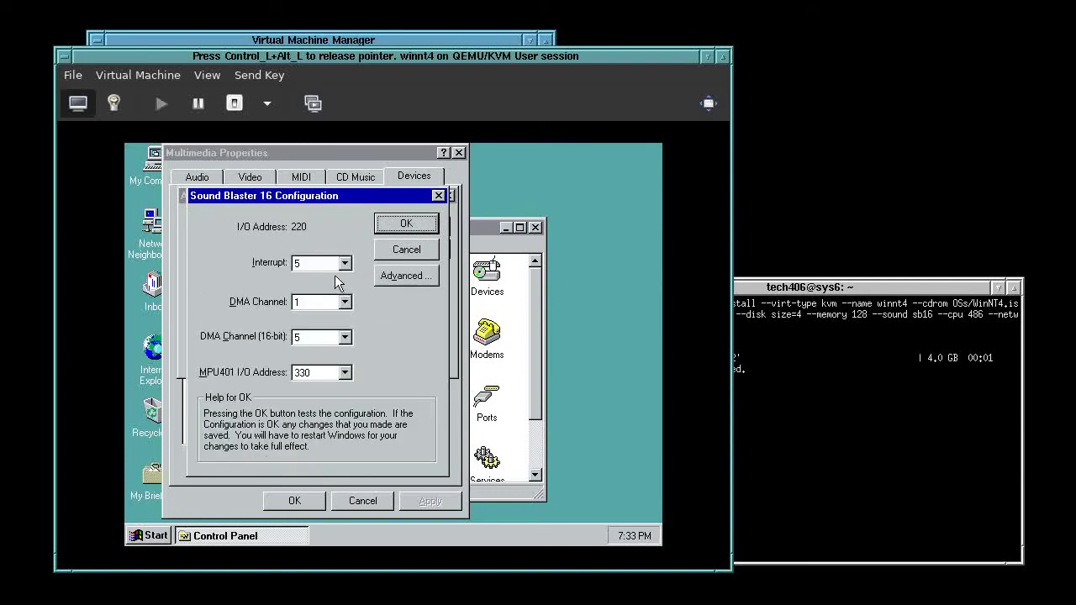
pyautogui.click(343, 373)
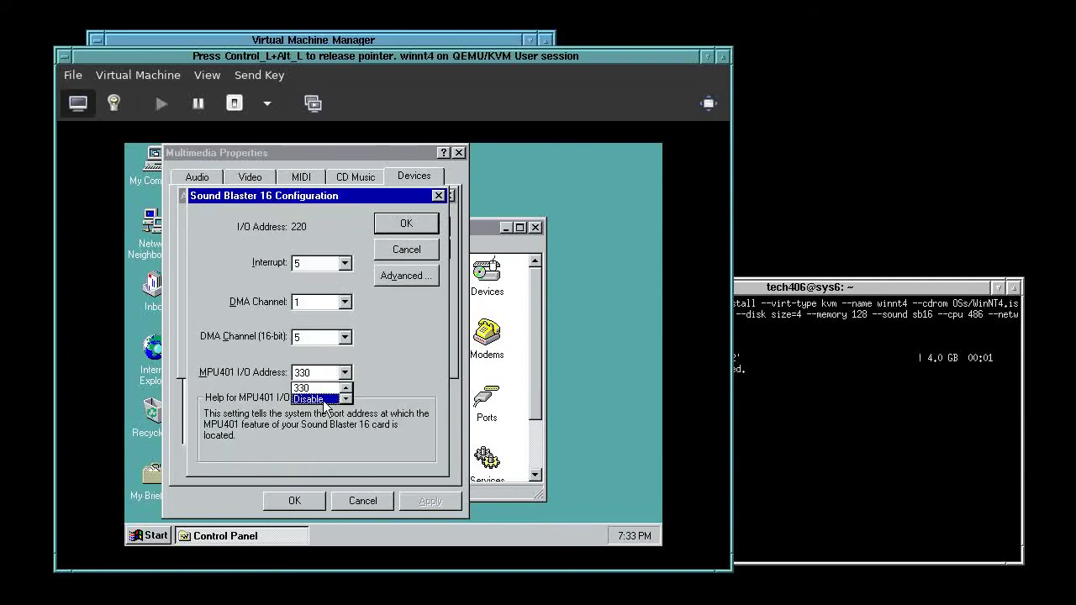
pyautogui.click(323, 402)
pyautogui.click(408, 226)
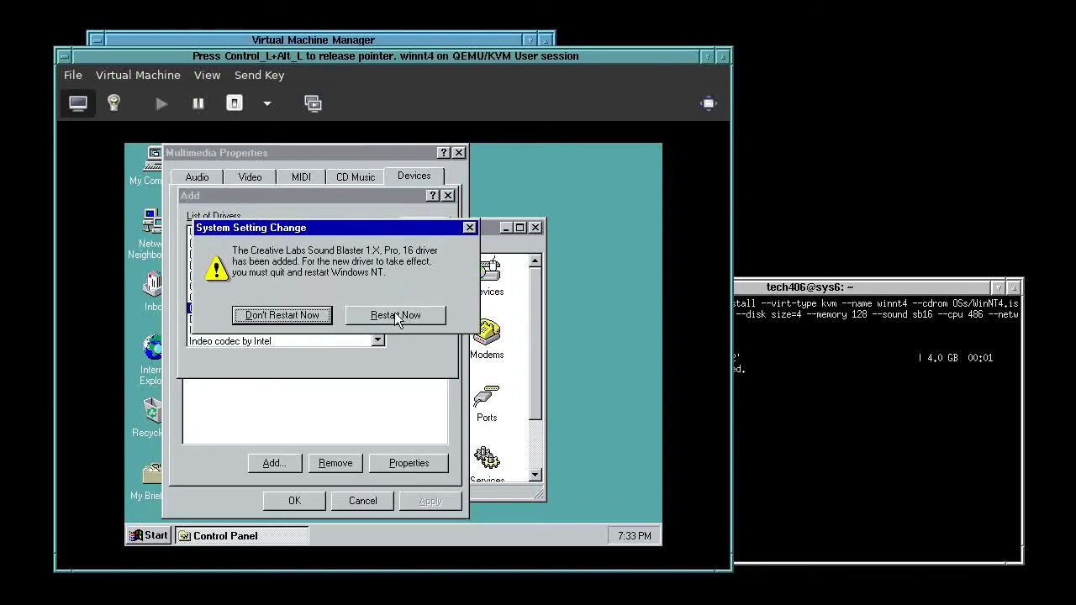
pyautogui.click(396, 318)
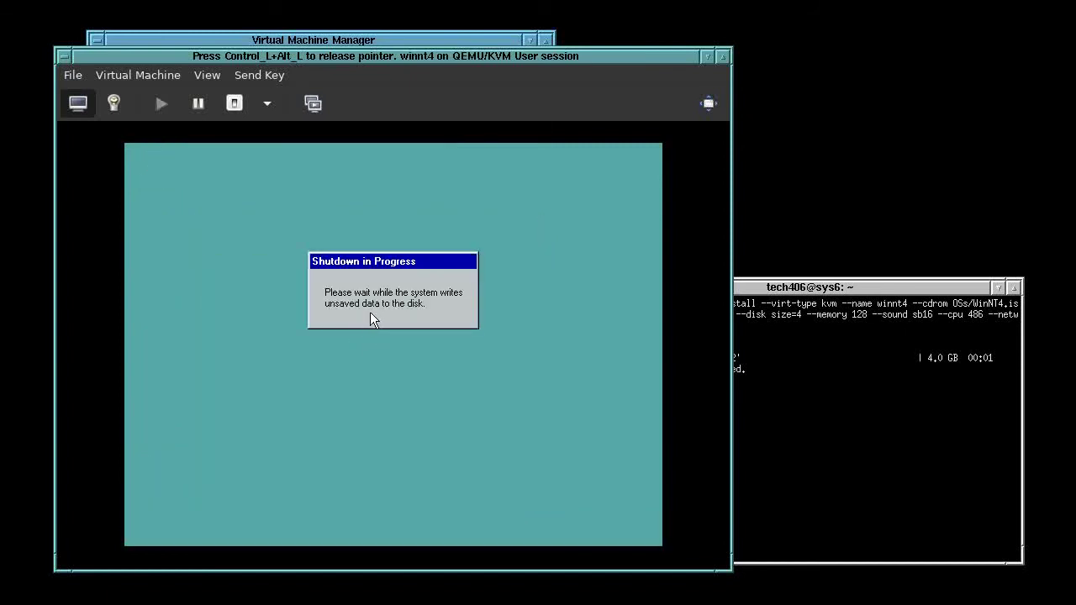
pyautogui.hotkey('ctrl', 'alt')
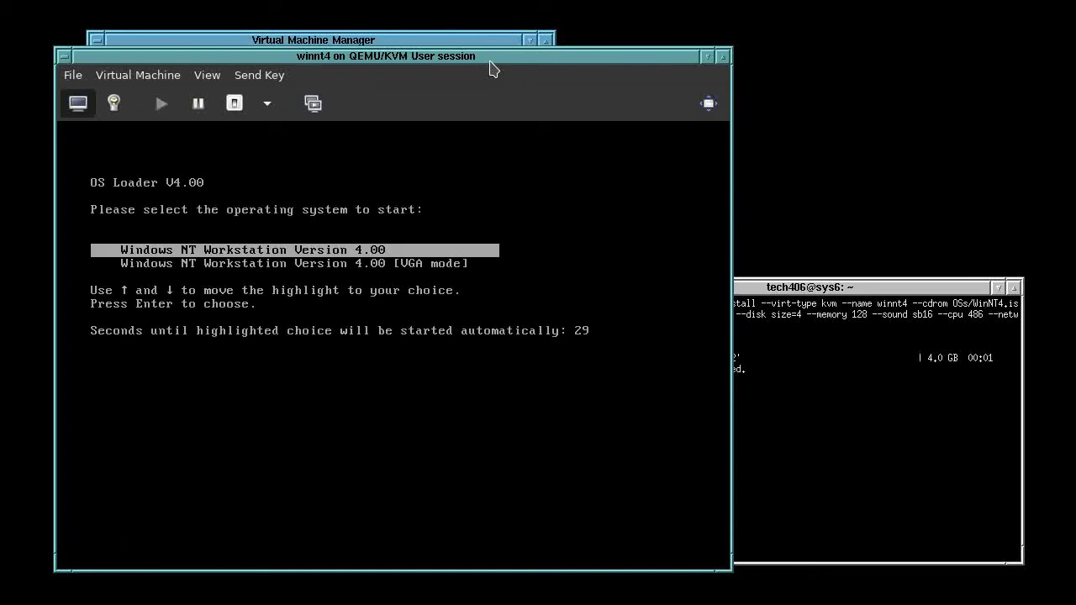
# Boot the default Windows NT entry and log back on via Send Key Ctrl+Alt+Del
pyautogui.press('Return')
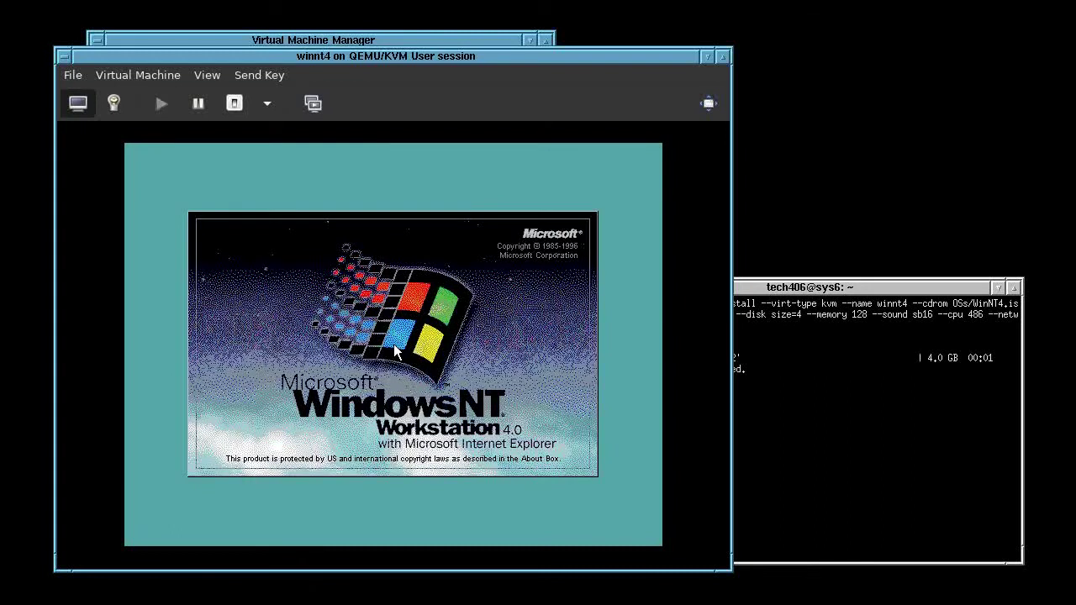
pyautogui.click(244, 75)
pyautogui.click(272, 118)
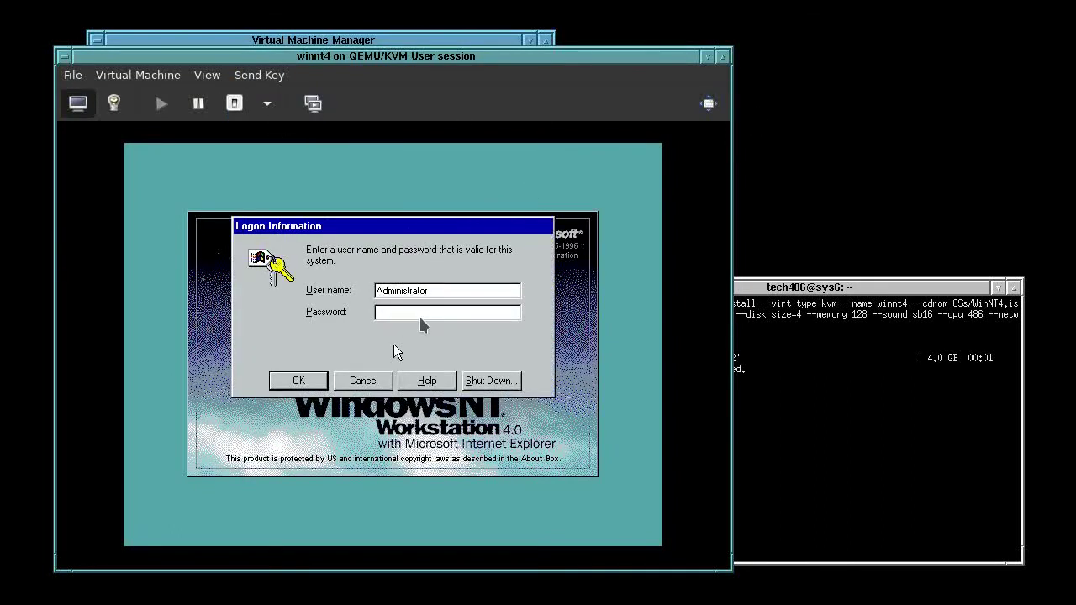
pyautogui.press('Return')
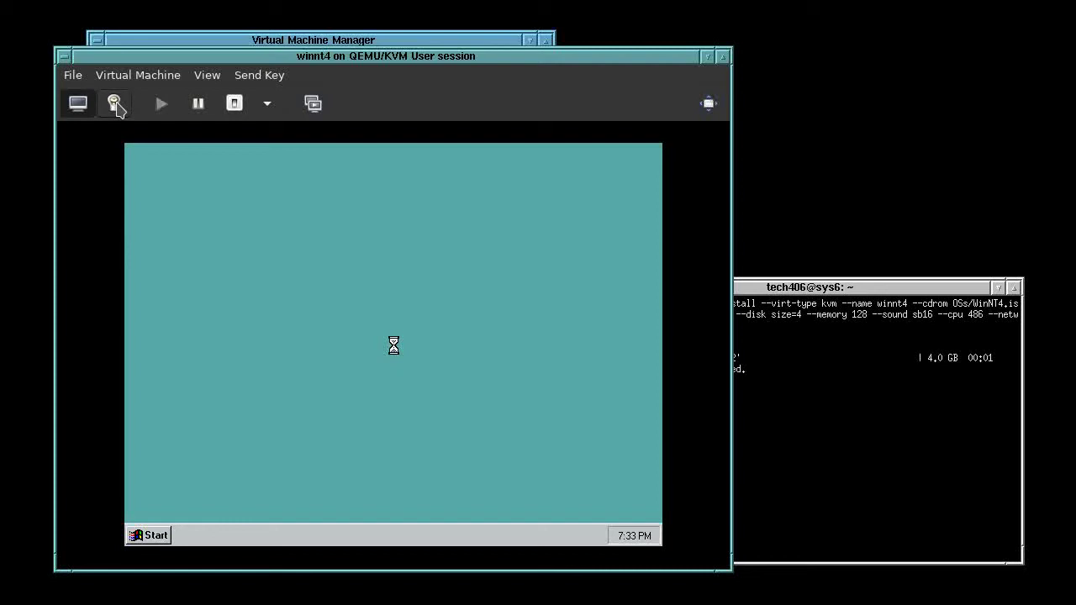
# Check the VM's hardware details, then close the guest's Welcome dialog and Control Panel
pyautogui.click(115, 103)
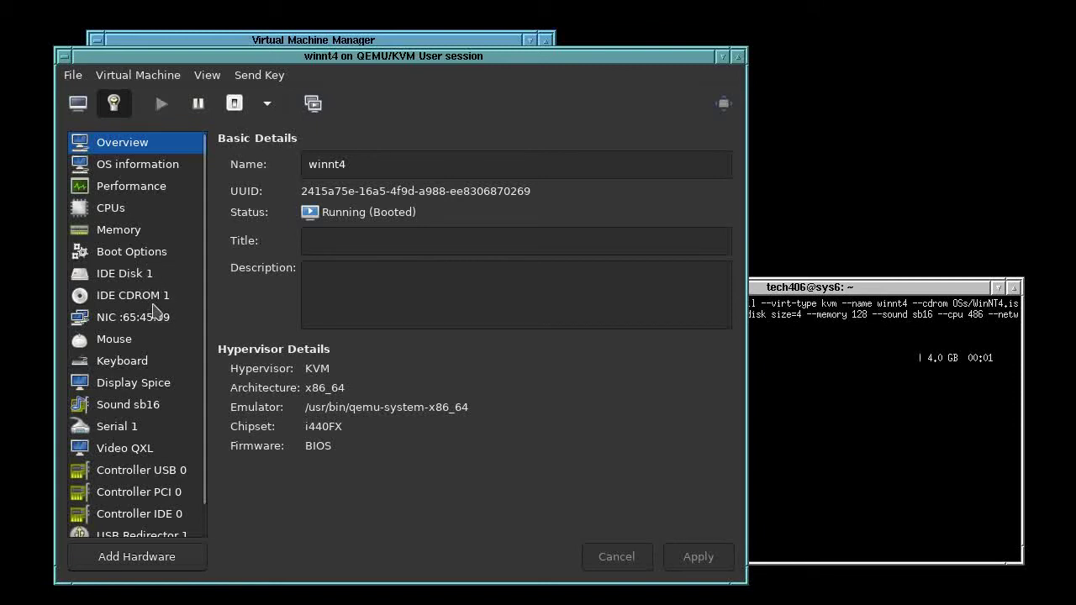
pyautogui.click(79, 104)
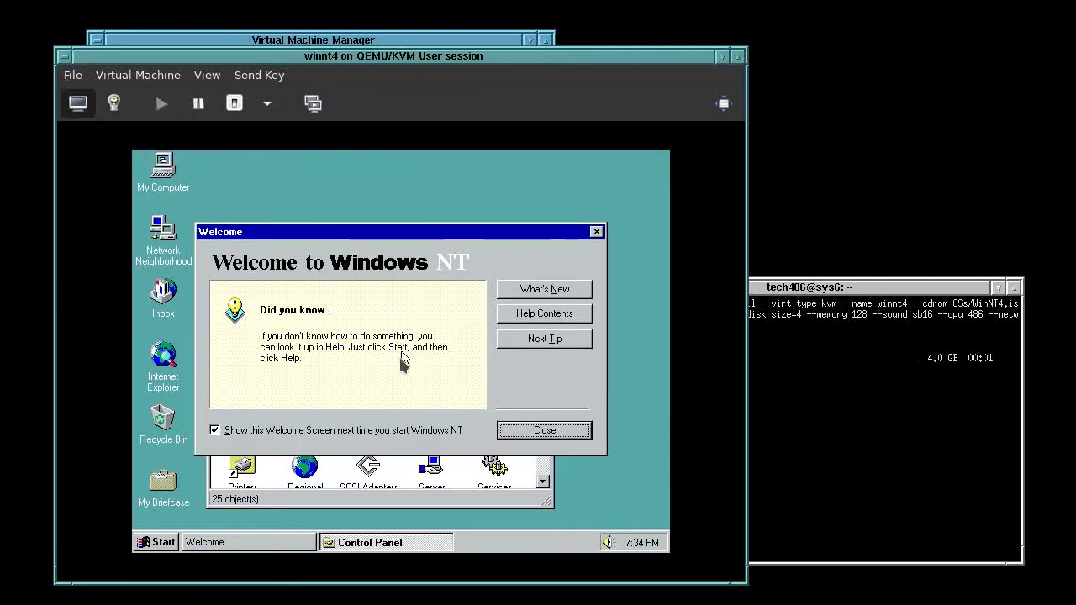
pyautogui.click(403, 361)
pyautogui.click(517, 437)
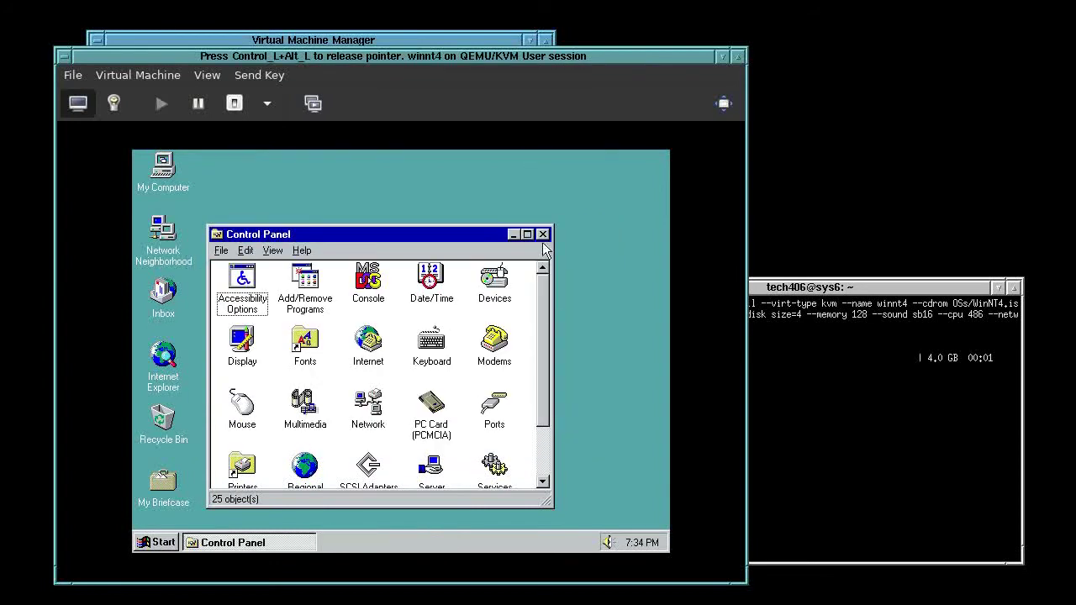
pyautogui.click(547, 232)
# Shut down Windows NT from the Start menu
pyautogui.click(171, 536)
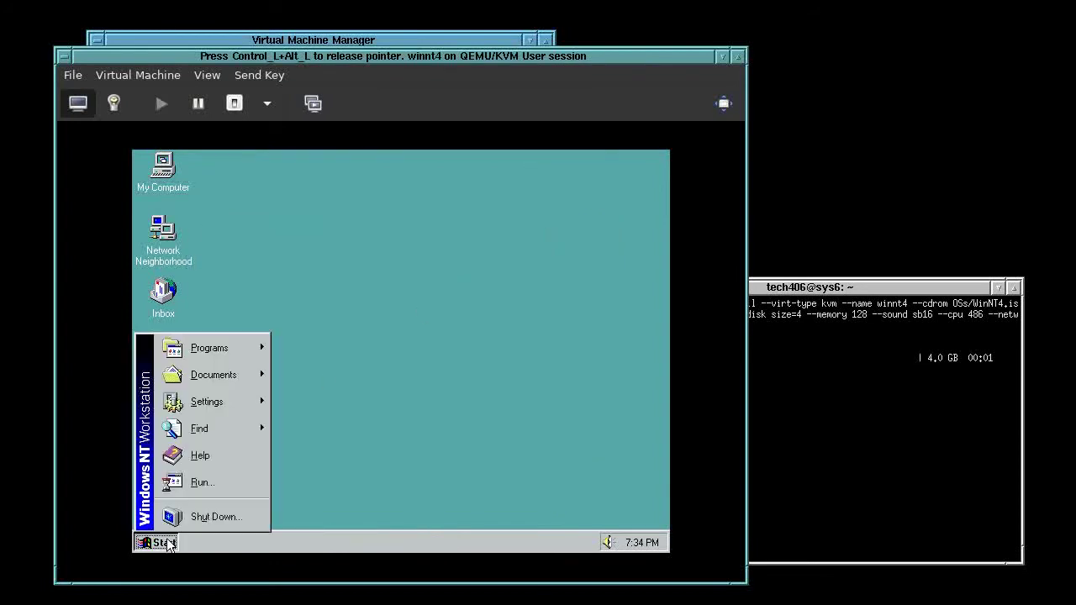
pyautogui.click(216, 514)
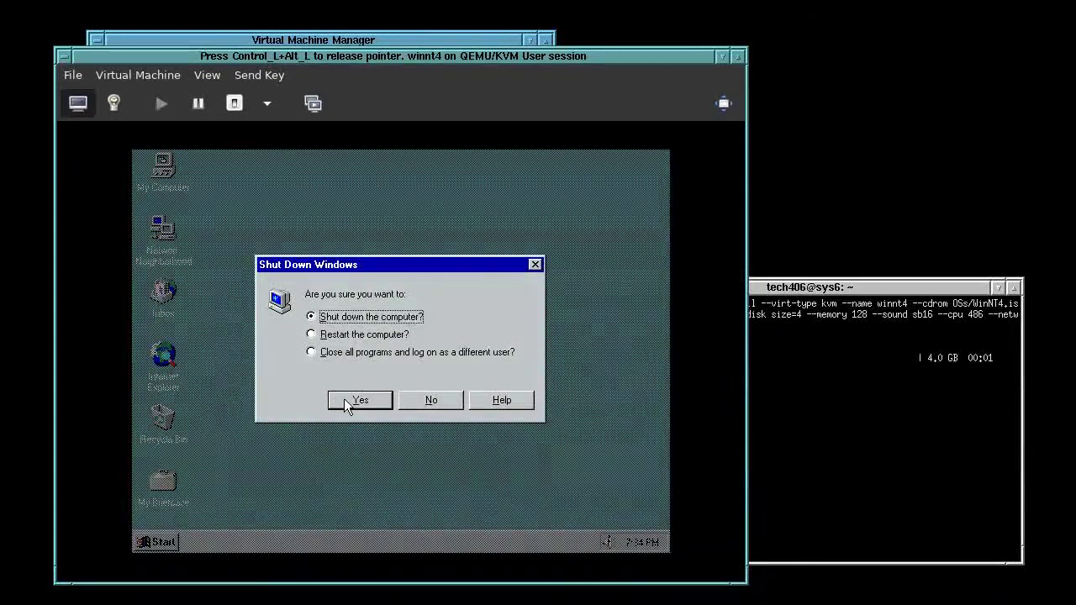
pyautogui.click(360, 400)
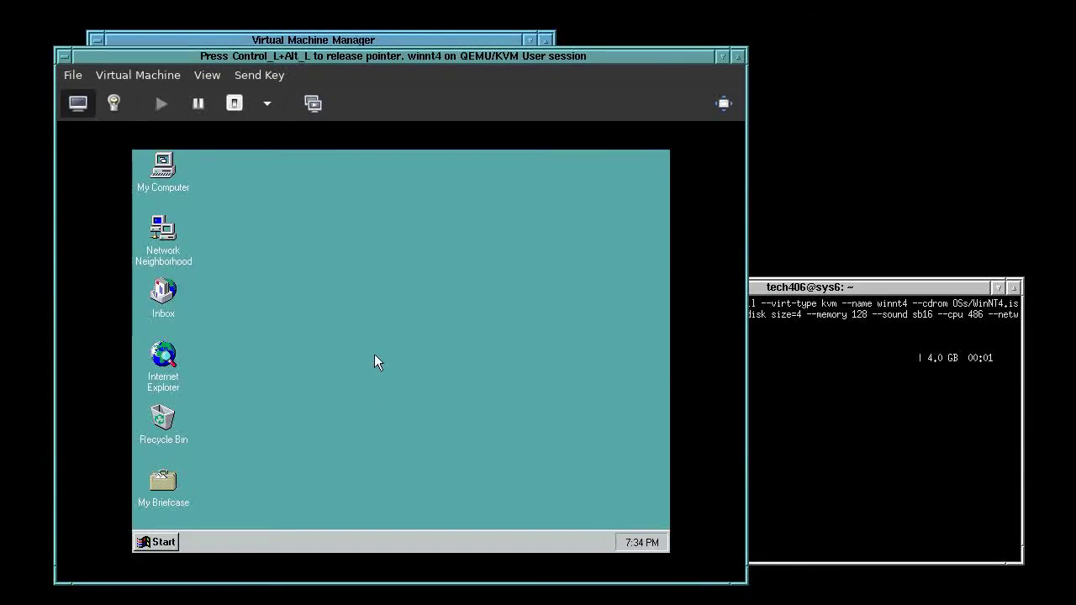
pyautogui.hotkey('ctrl', 'alt')
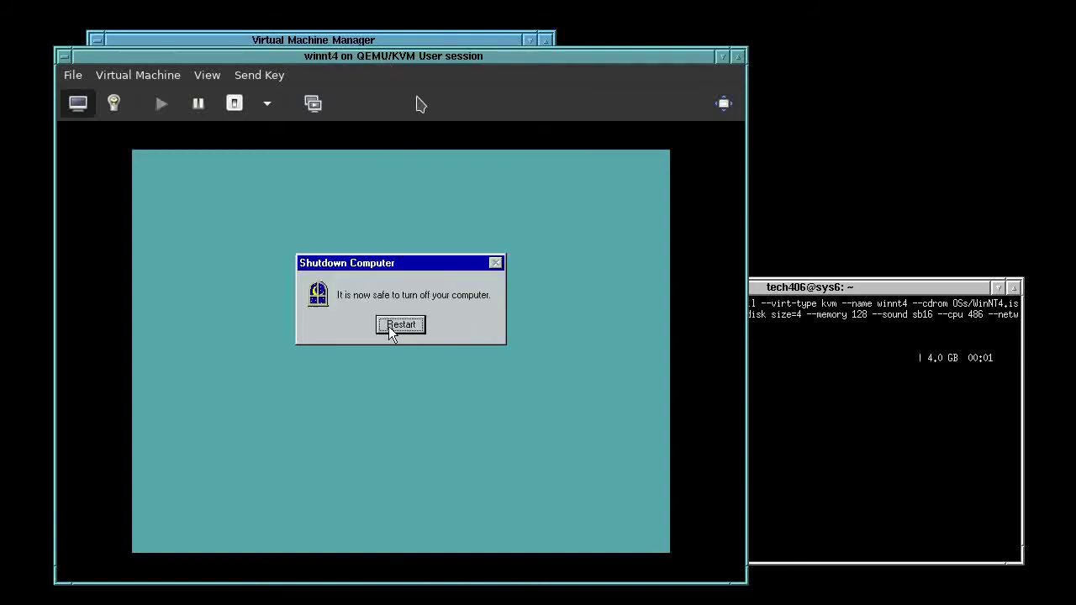
# Force the winnt4 VM off and show its virtual hardware details
pyautogui.click(268, 106)
pyautogui.click(308, 197)
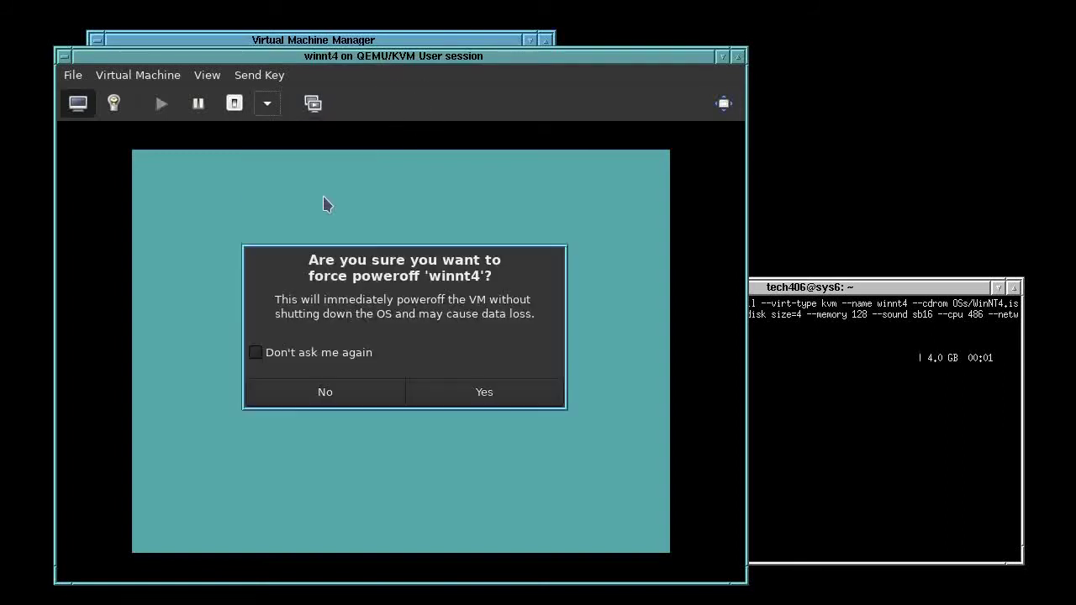
pyautogui.click(486, 391)
pyautogui.click(114, 102)
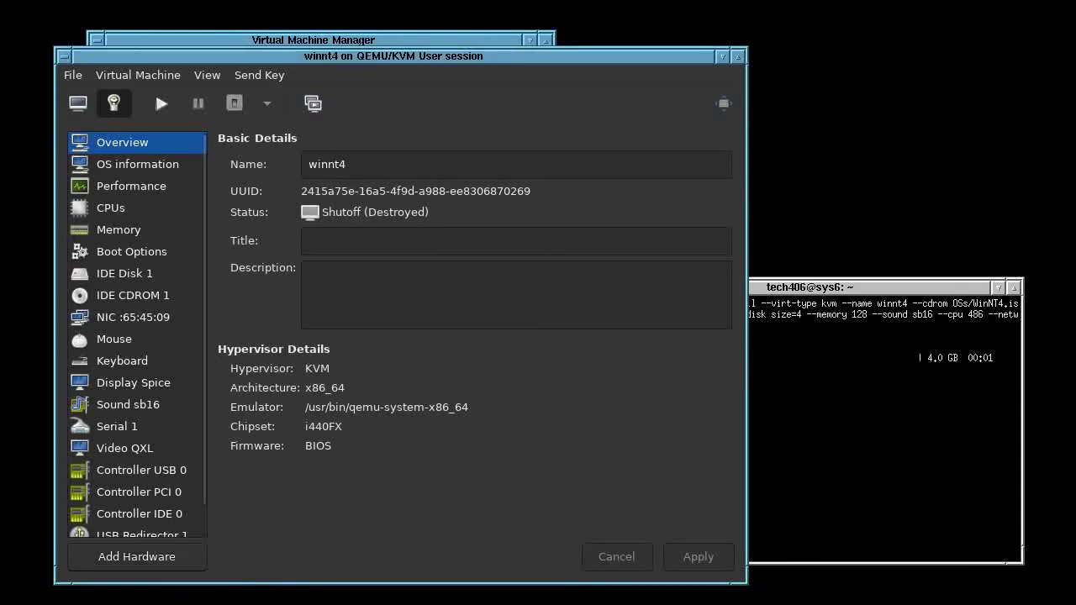
# Add a Floppy device storage backed by the vbent4.img volume
pyautogui.click(136, 557)
pyautogui.click(578, 286)
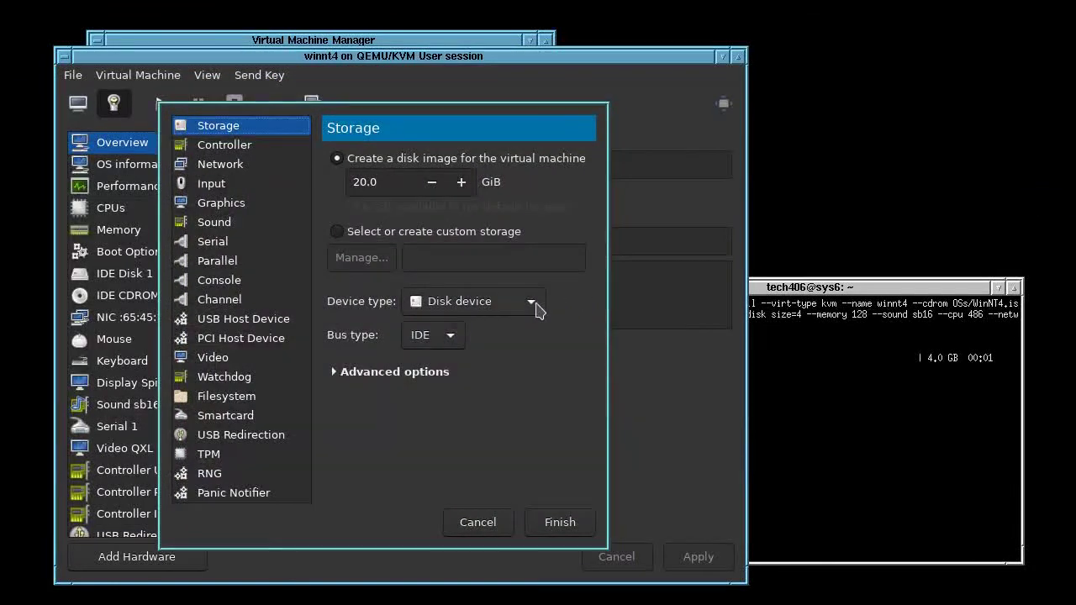
pyautogui.click(530, 301)
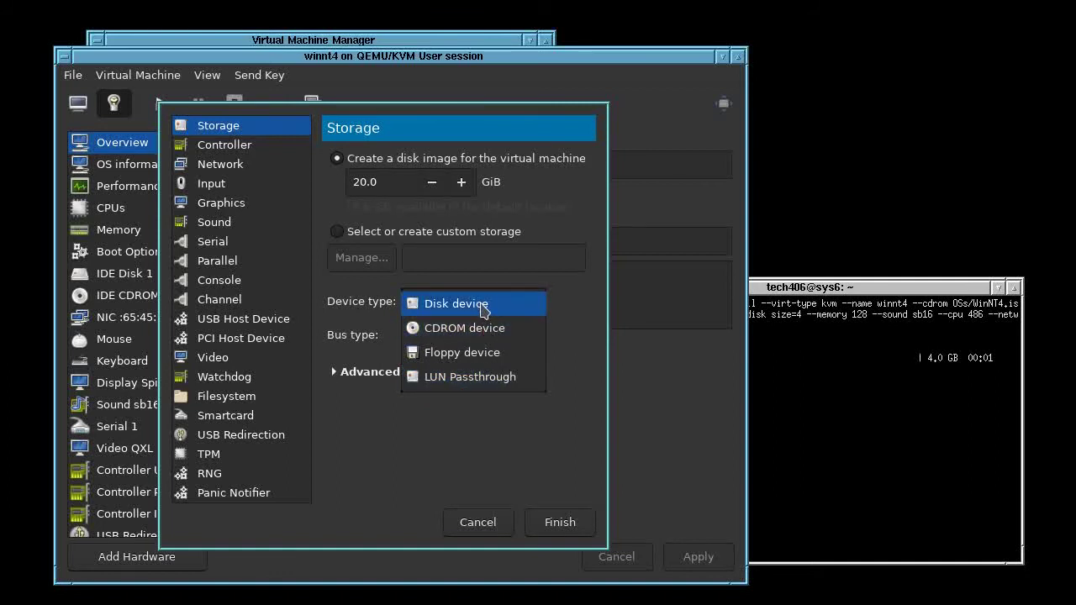
pyautogui.click(492, 304)
pyautogui.click(452, 343)
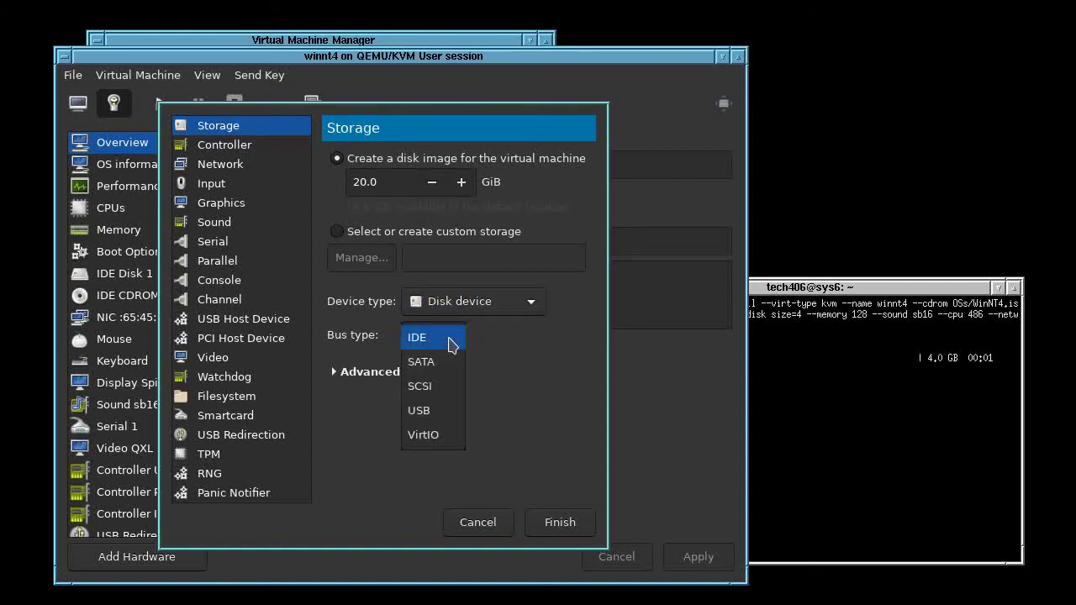
pyautogui.click(524, 344)
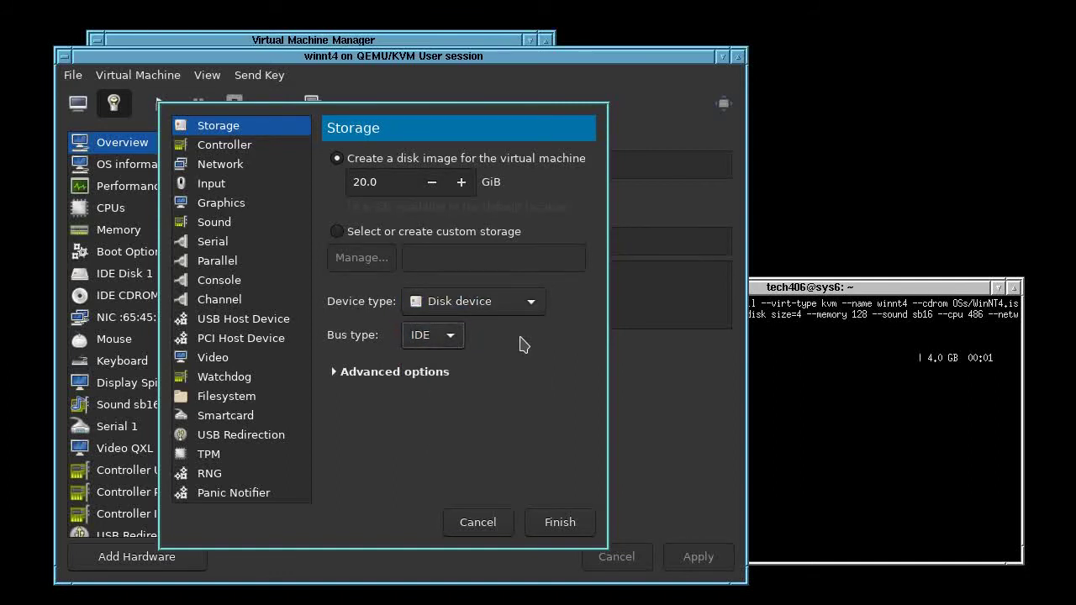
pyautogui.click(520, 303)
pyautogui.click(513, 351)
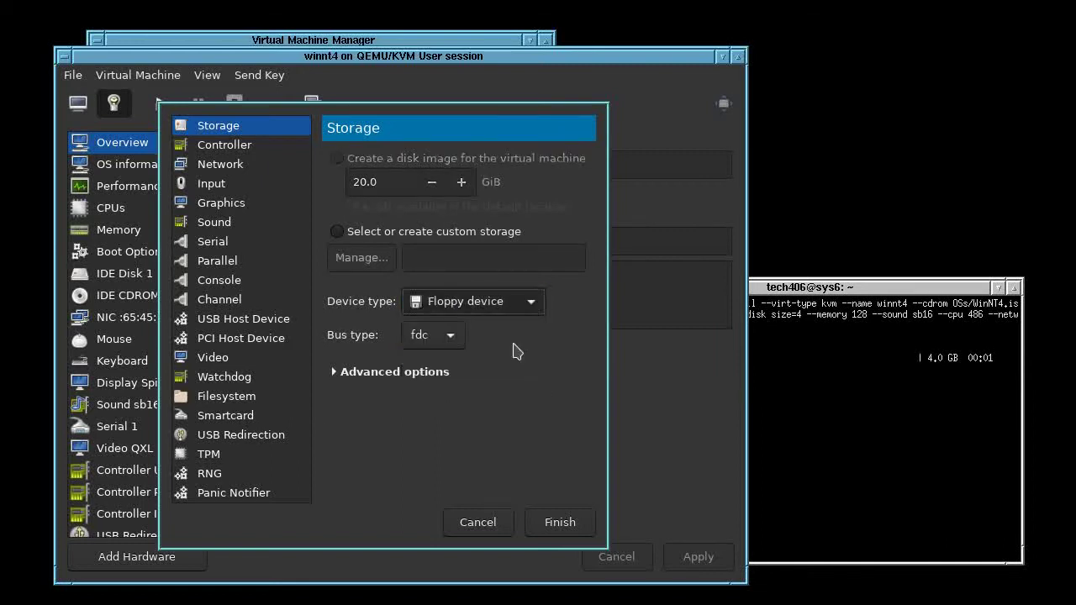
pyautogui.click(378, 259)
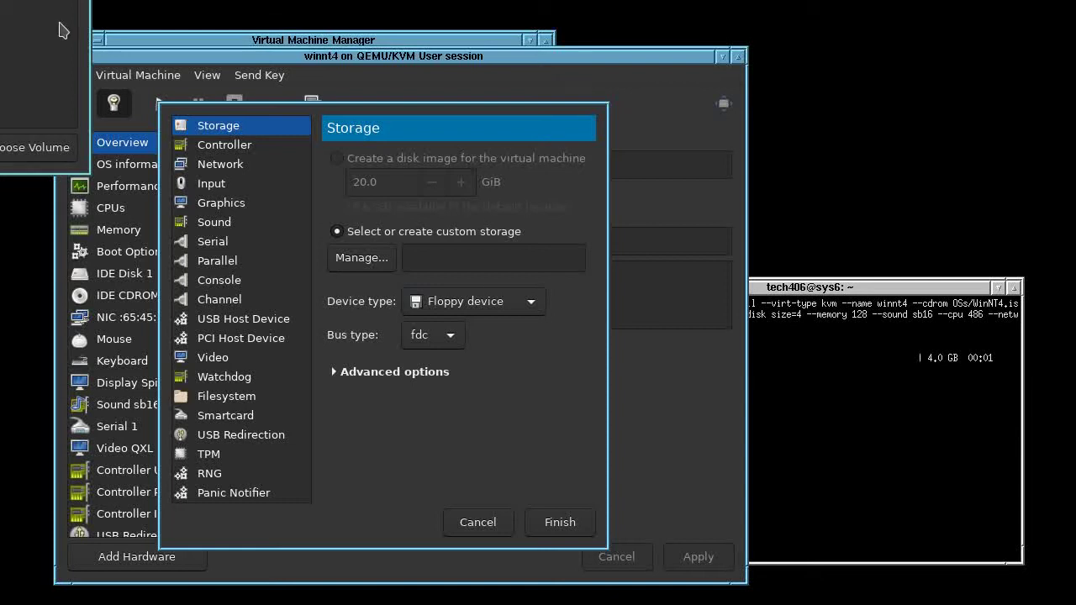
pyautogui.click(38, 150)
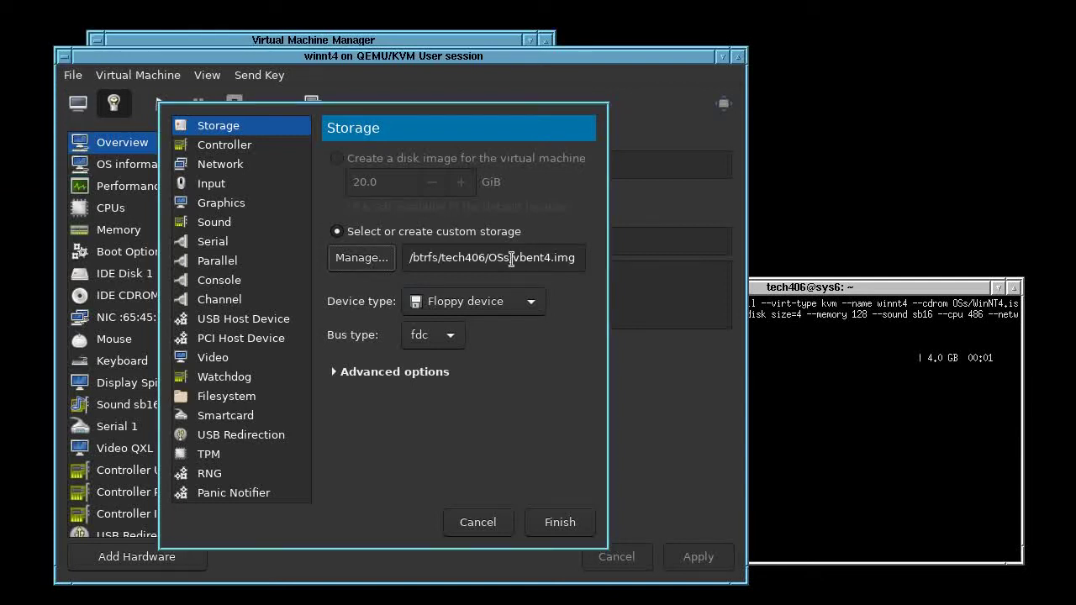
pyautogui.click(569, 525)
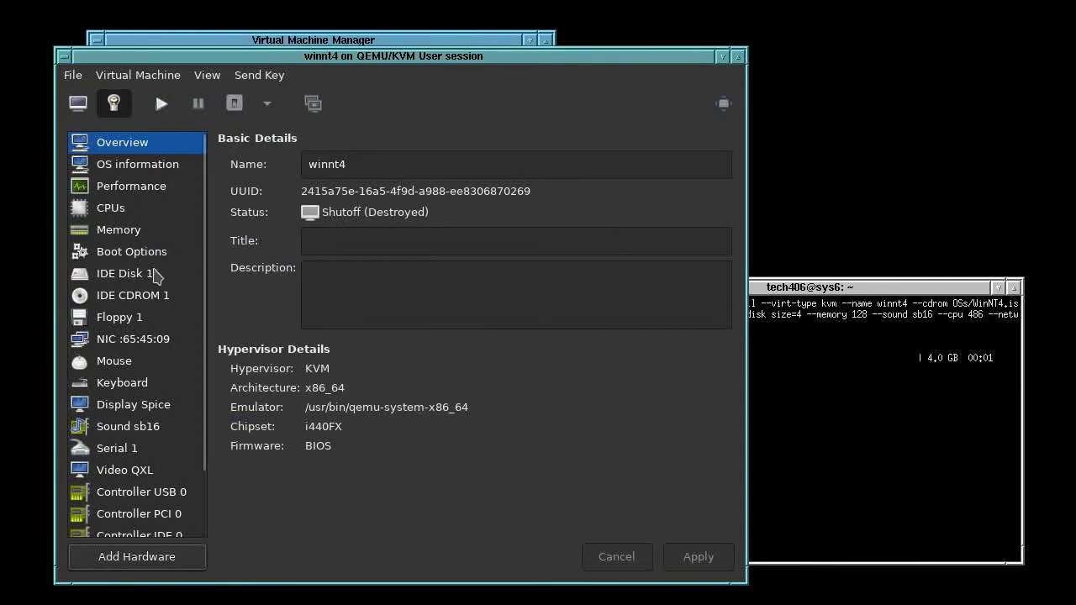
# Eject WinNT4.iso from IDE CDROM 1 and apply the empty source
pyautogui.click(161, 318)
pyautogui.click(147, 300)
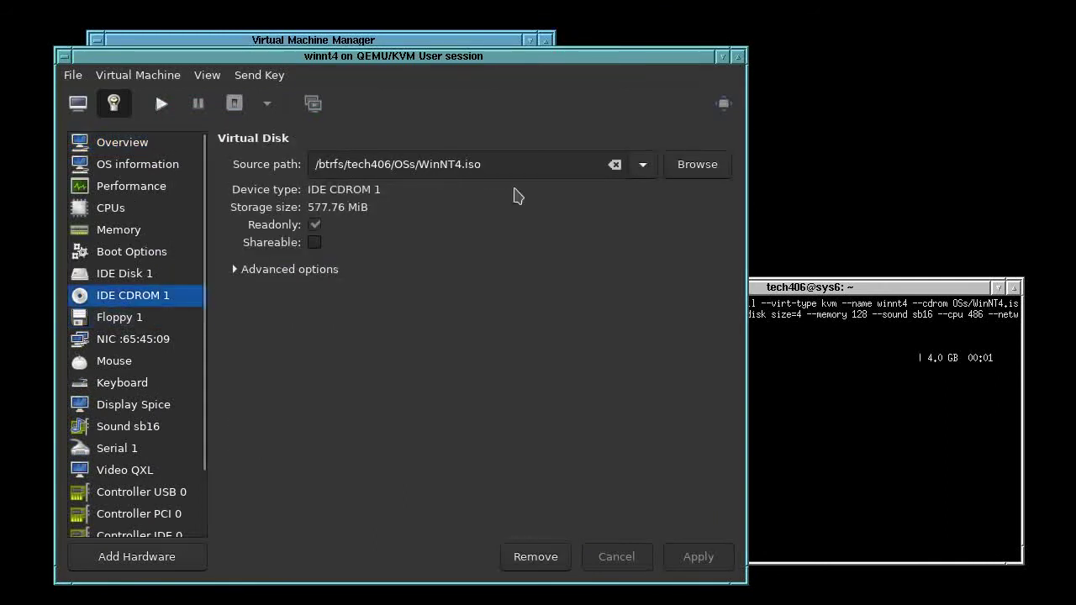
pyautogui.click(615, 165)
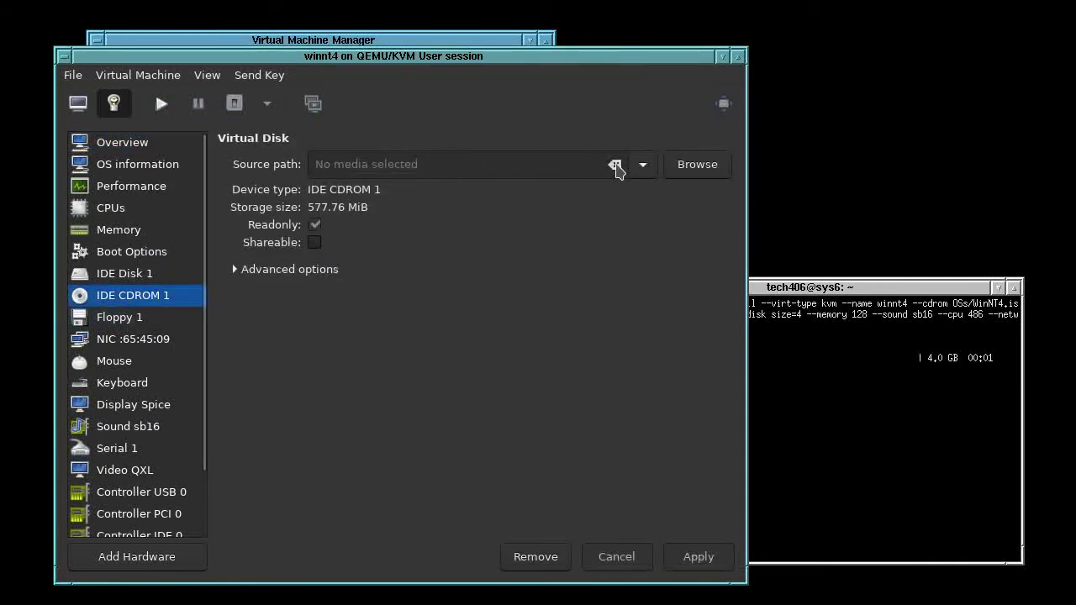
pyautogui.click(697, 557)
# Load WinNT4-SP6a.iso into the CD-ROM, apply it, and power on the winnt4 guest
pyautogui.click(685, 168)
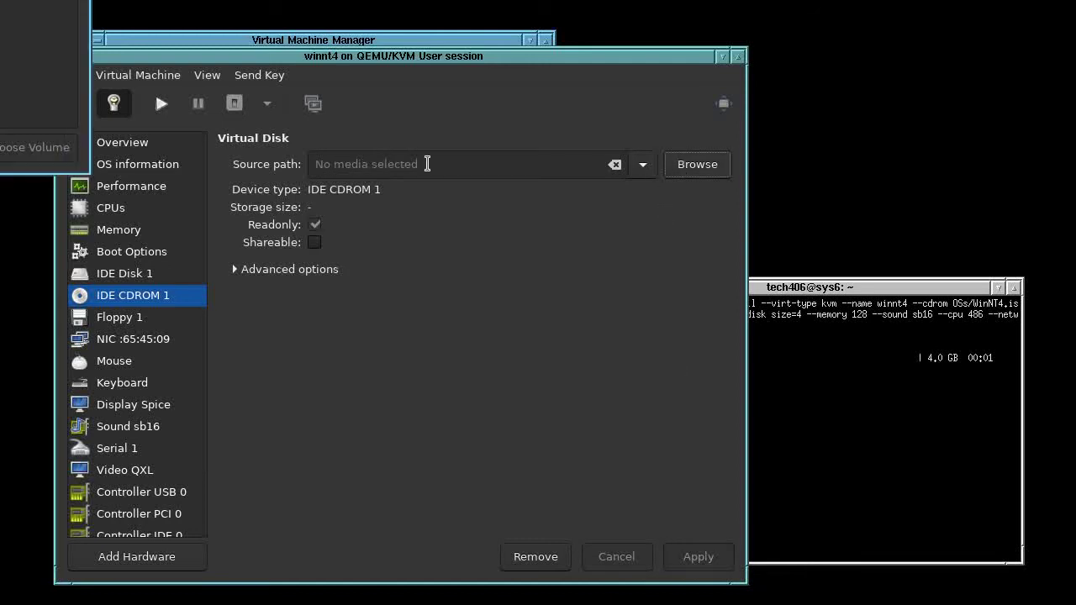
pyautogui.moveTo(0, 12); pyautogui.dragTo(436, 365)
pyautogui.click(311, 262)
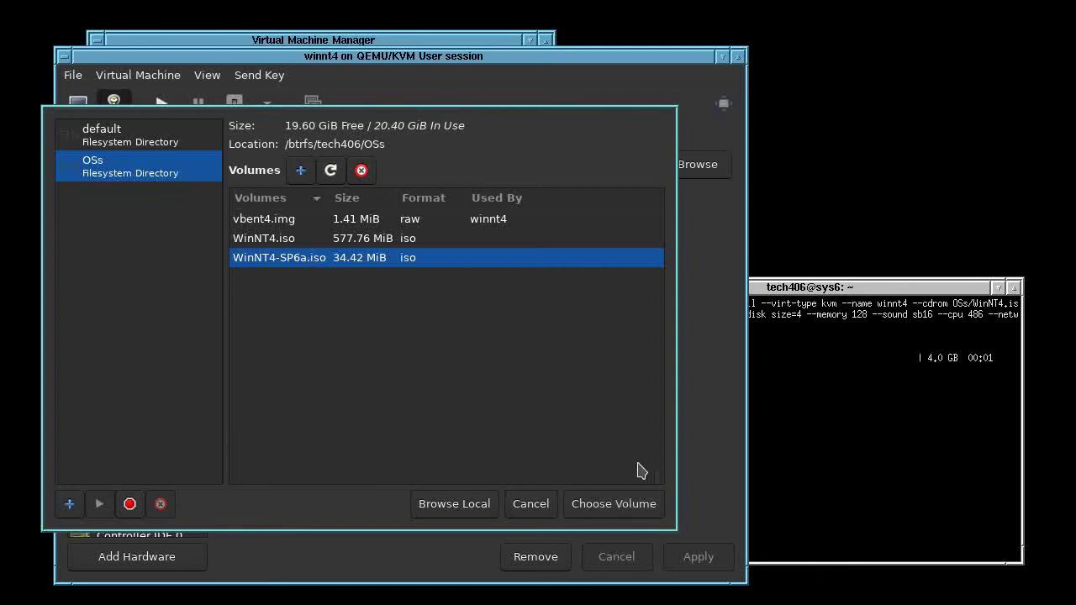
pyautogui.click(618, 505)
pyautogui.click(698, 557)
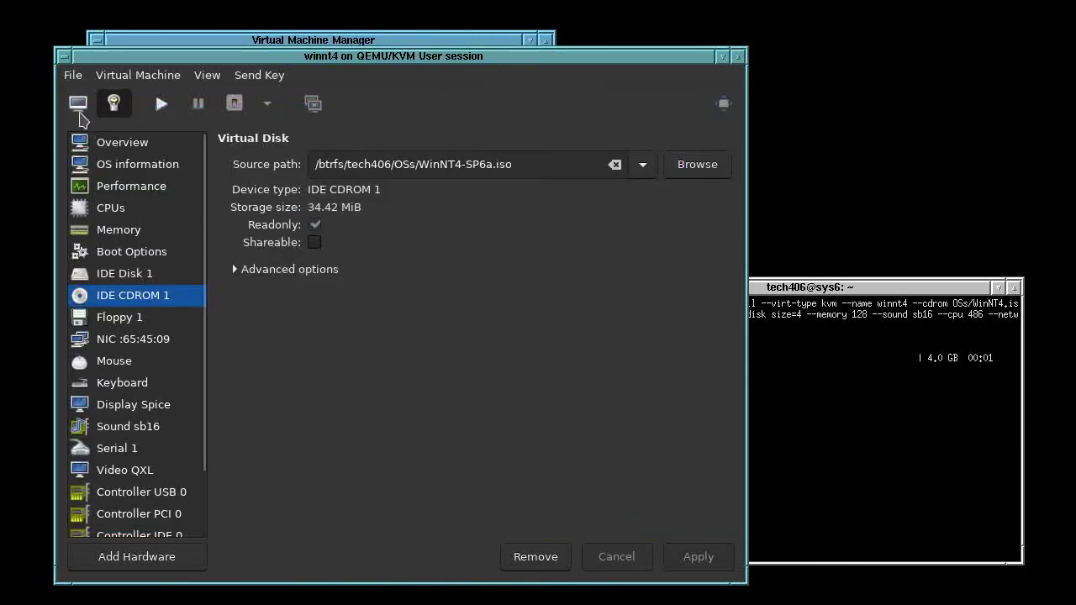
pyautogui.click(78, 103)
pyautogui.click(161, 103)
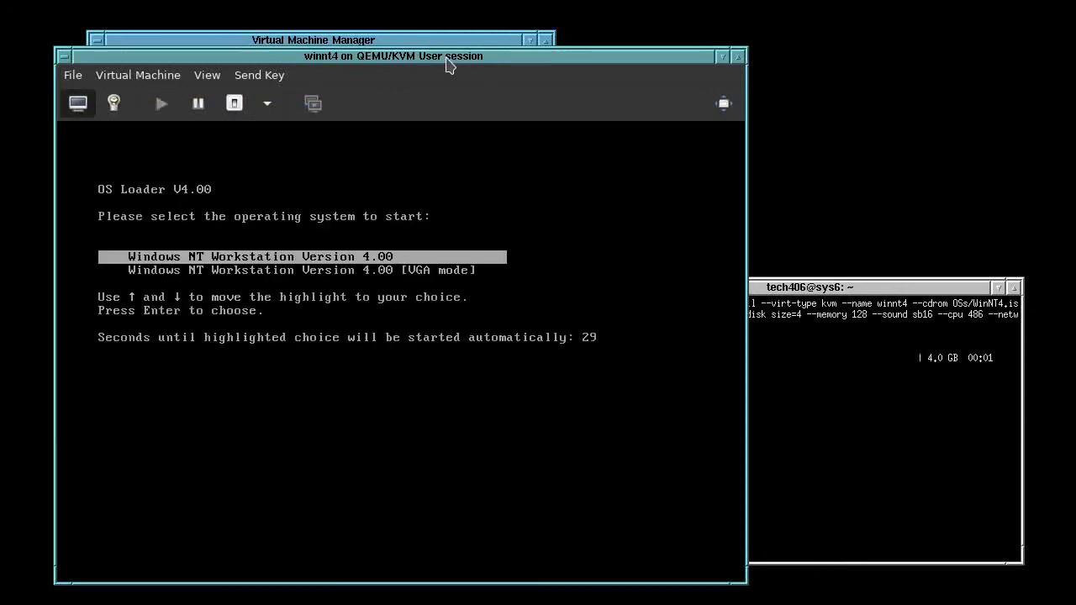
# Boot Windows NT, send Ctrl+Alt+Delete, log on with the account password, and close the Welcome screen
pyautogui.press('Return')
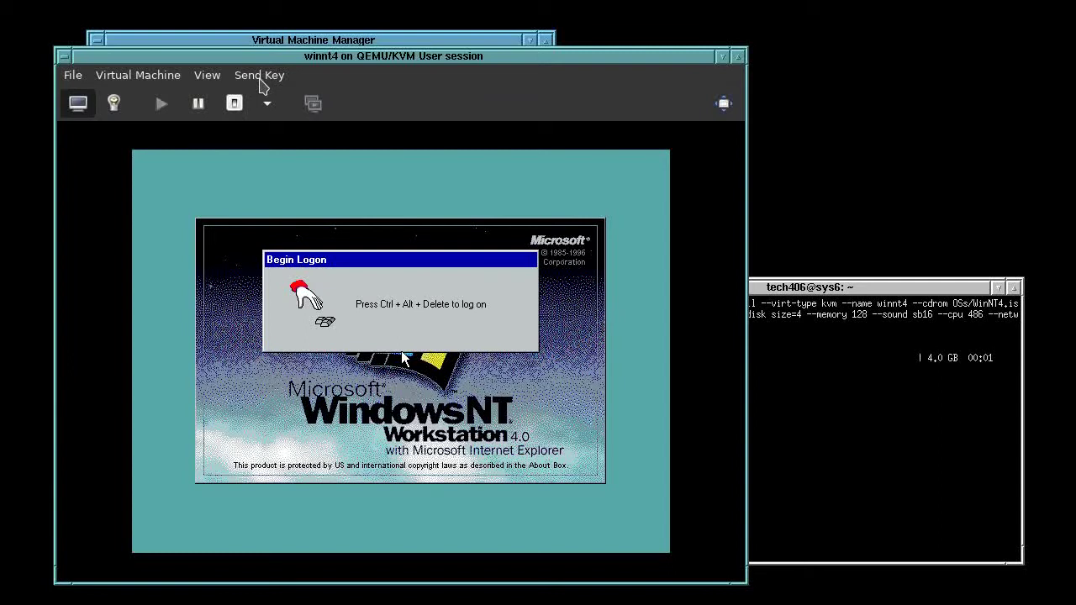
pyautogui.click(262, 81)
pyautogui.click(290, 120)
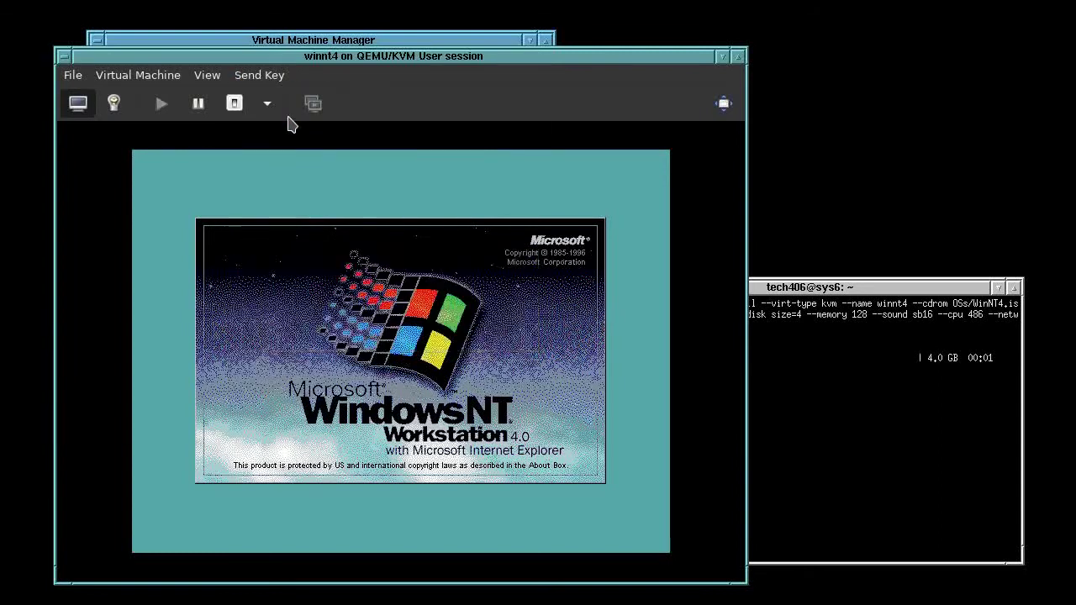
pyautogui.write('**')
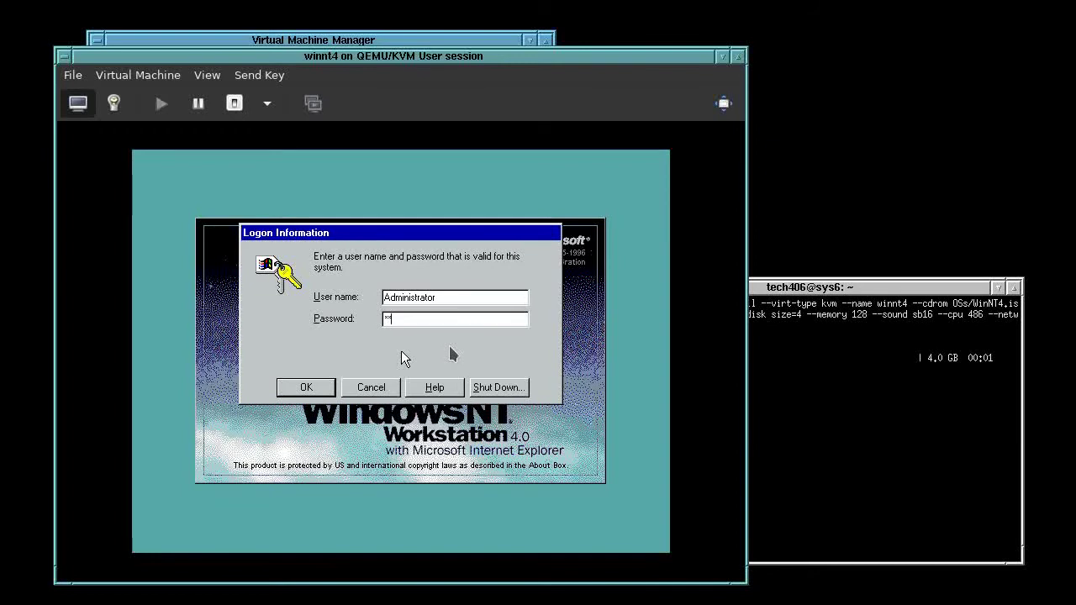
pyautogui.press('Return')
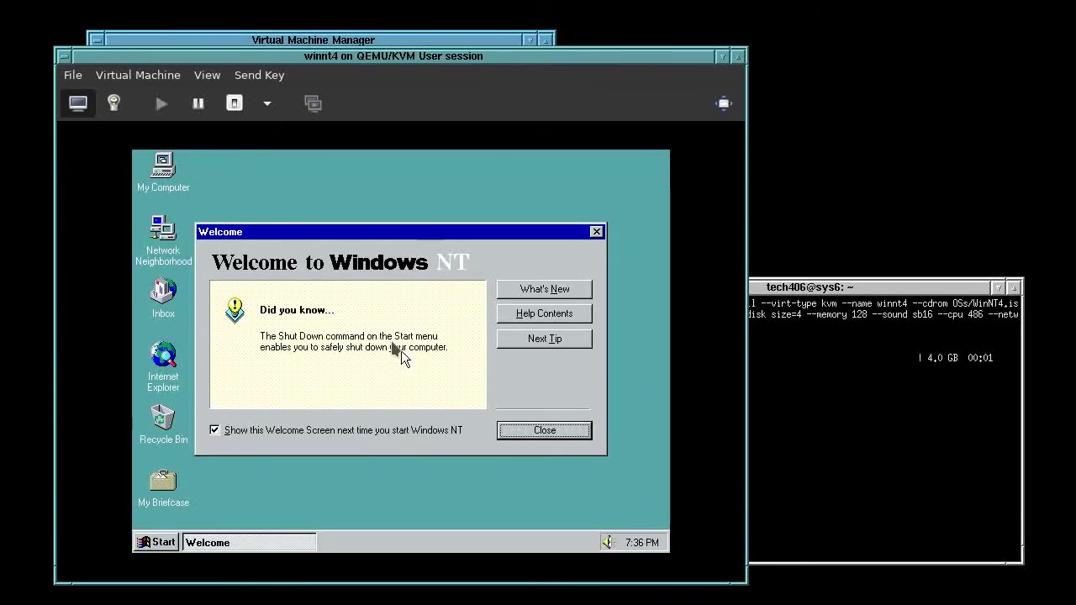
pyautogui.click(401, 352)
pyautogui.press('Return')
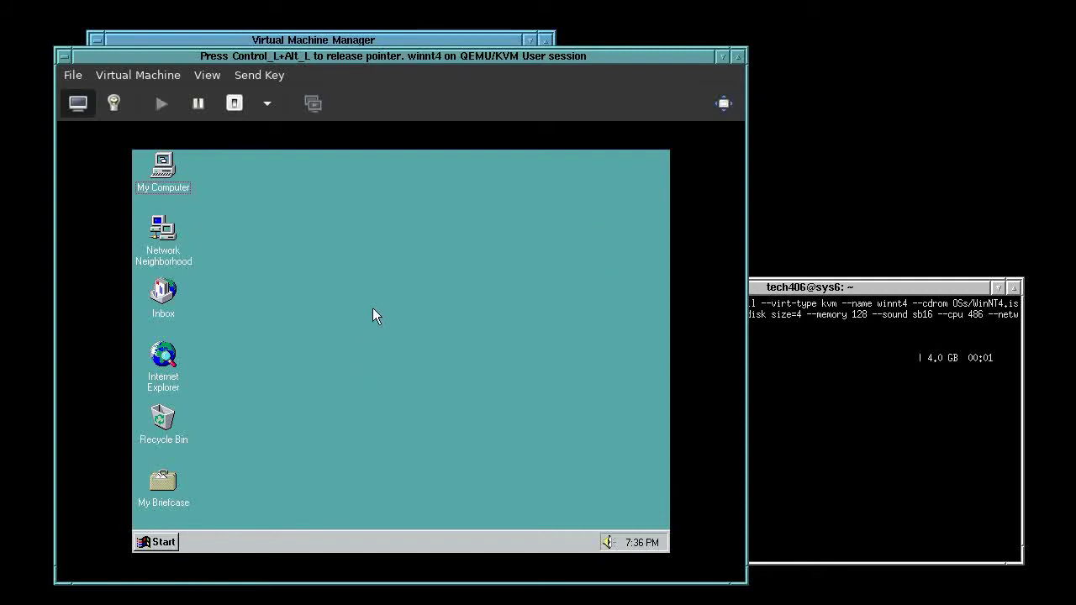
# Run the Msnt128 service pack installer from the SP6a (D:) CD via My Computer
pyautogui.doubleClick(162, 187)
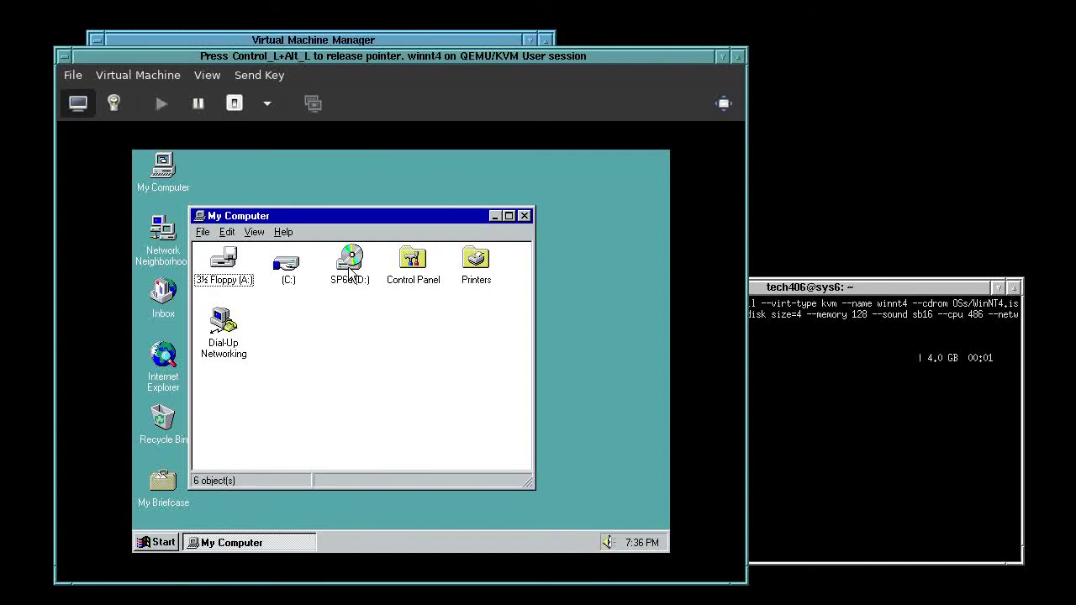
pyautogui.doubleClick(349, 268)
pyautogui.doubleClick(242, 280)
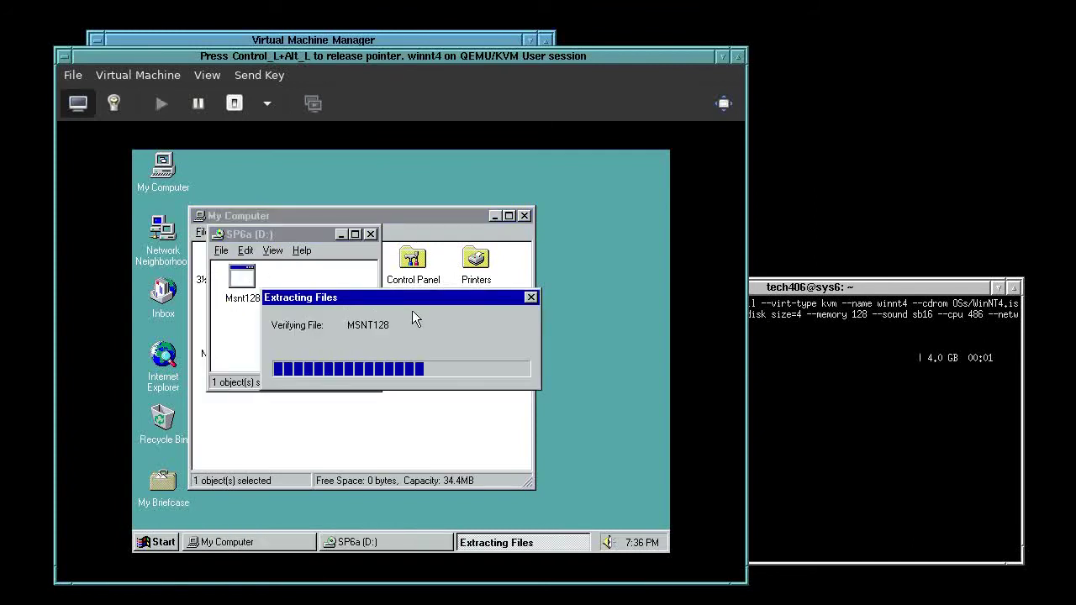
# Close the SP6a (D:) window, release input from the guest, and move the terminal over the VM
pyautogui.click(368, 243)
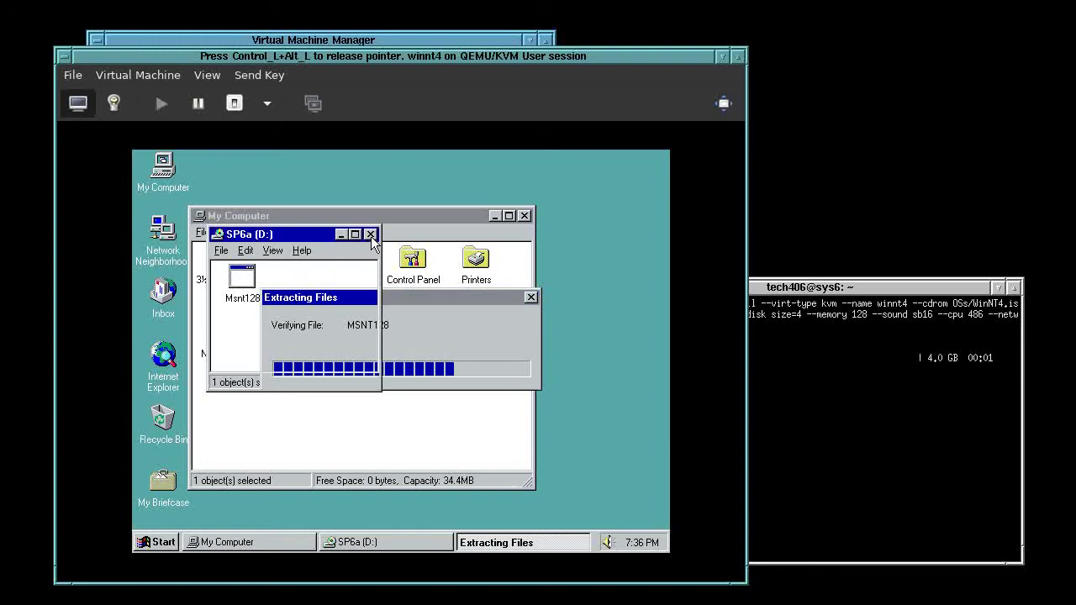
pyautogui.click(523, 216)
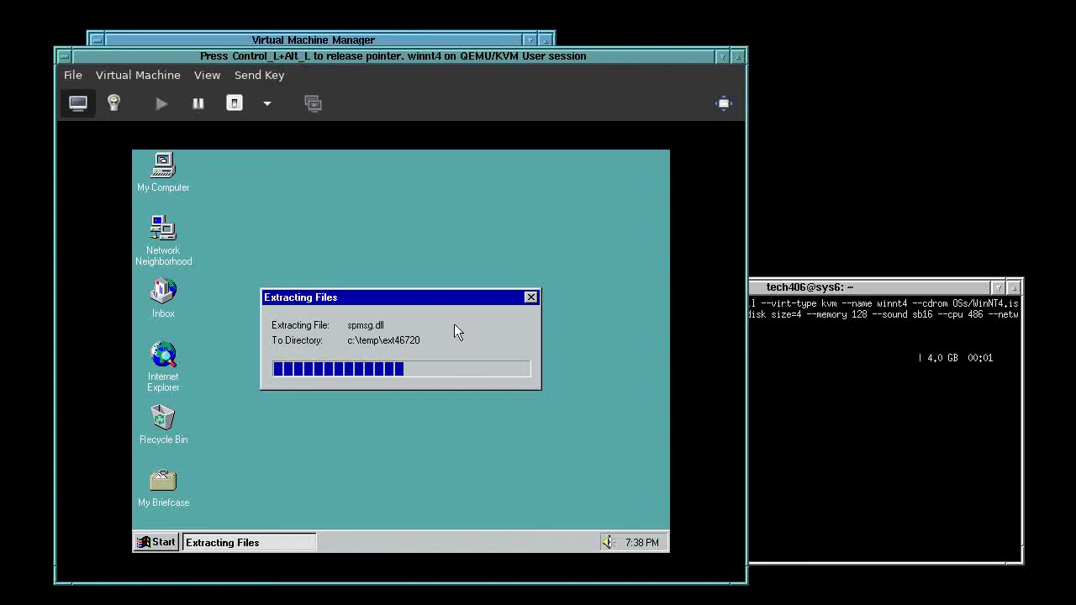
pyautogui.hotkey('ctrl', 'alt')
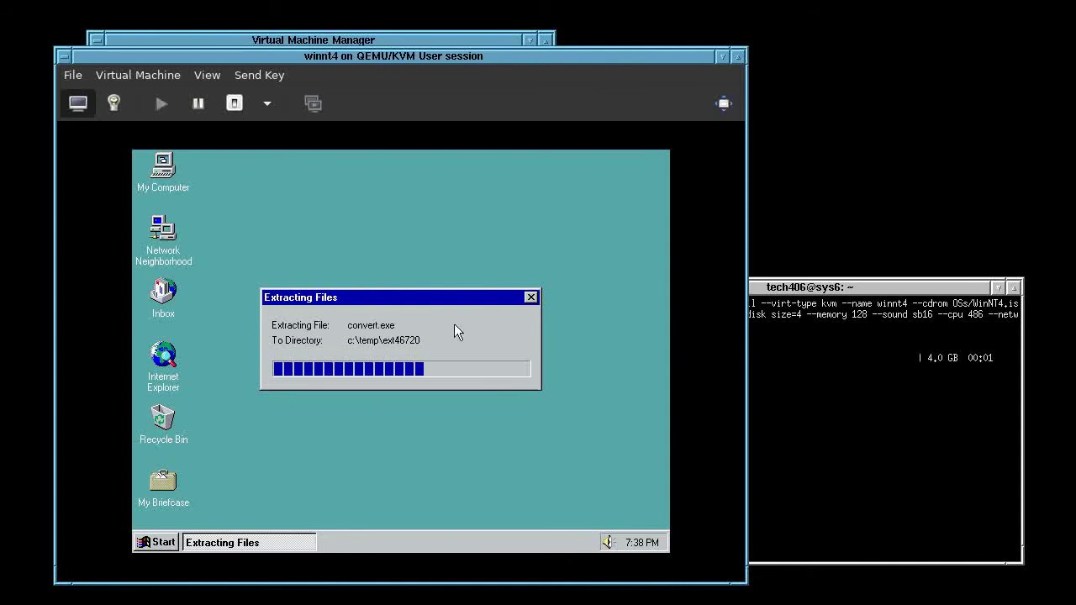
pyautogui.moveTo(1075, 114); pyautogui.dragTo(402, 233)
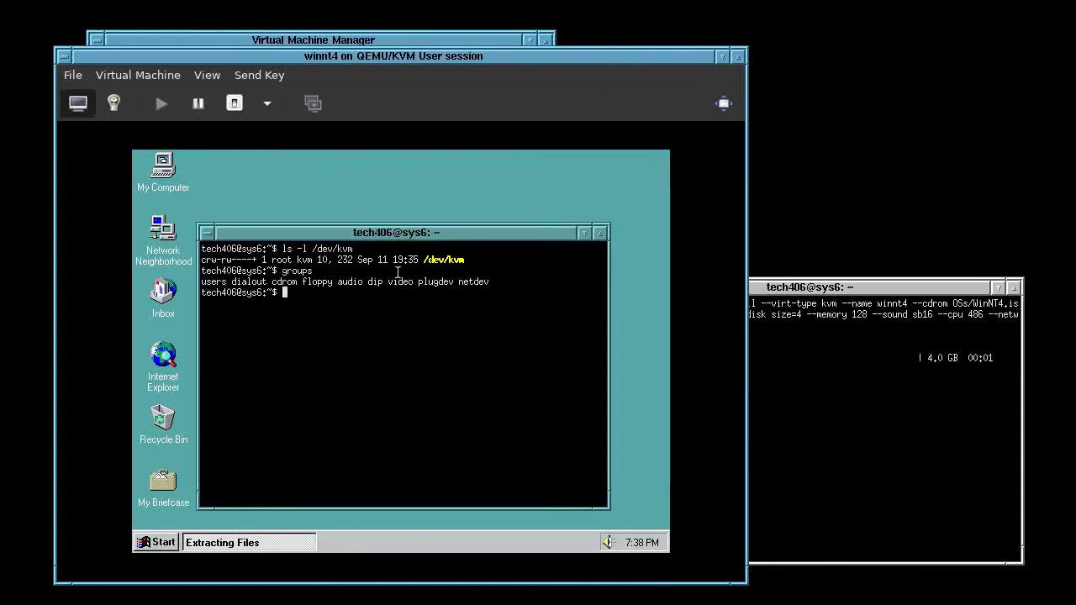
# Highlight the kvm group, permissions and groups list in the /dev/kvm output, then move the terminal aside
pyautogui.doubleClick(304, 259)
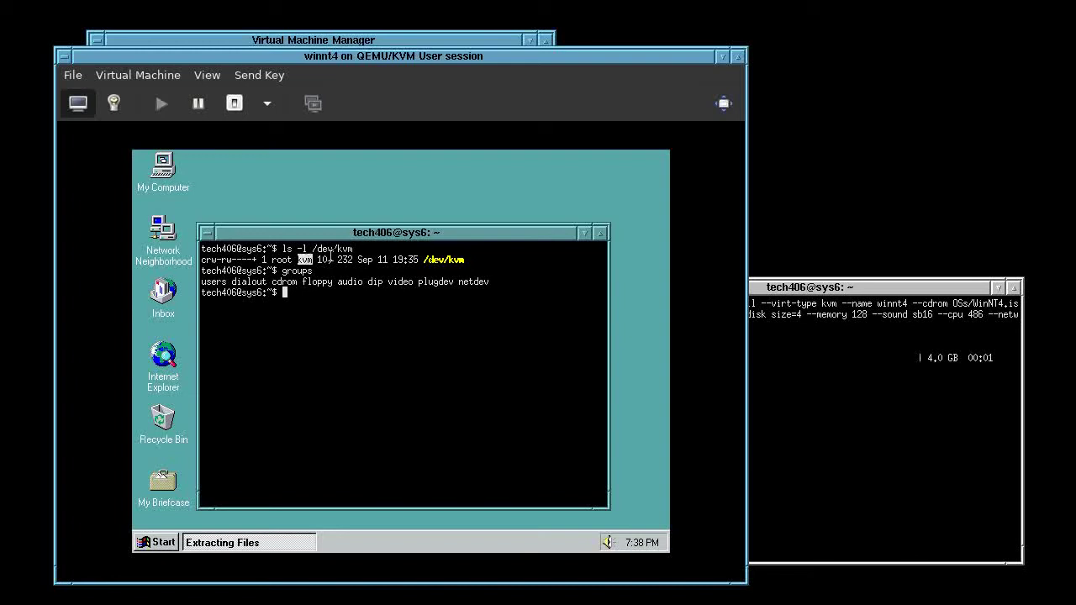
pyautogui.click(231, 260)
pyautogui.moveTo(237, 259); pyautogui.dragTo(252, 259)
pyautogui.click(276, 260)
pyautogui.moveTo(469, 259); pyautogui.dragTo(308, 259)
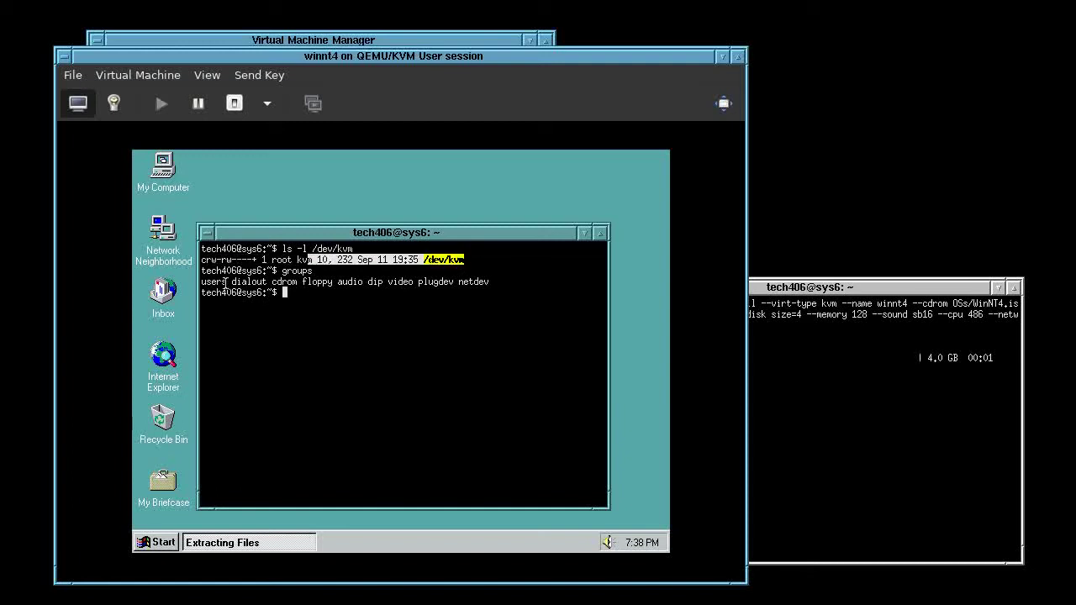
pyautogui.click(283, 267)
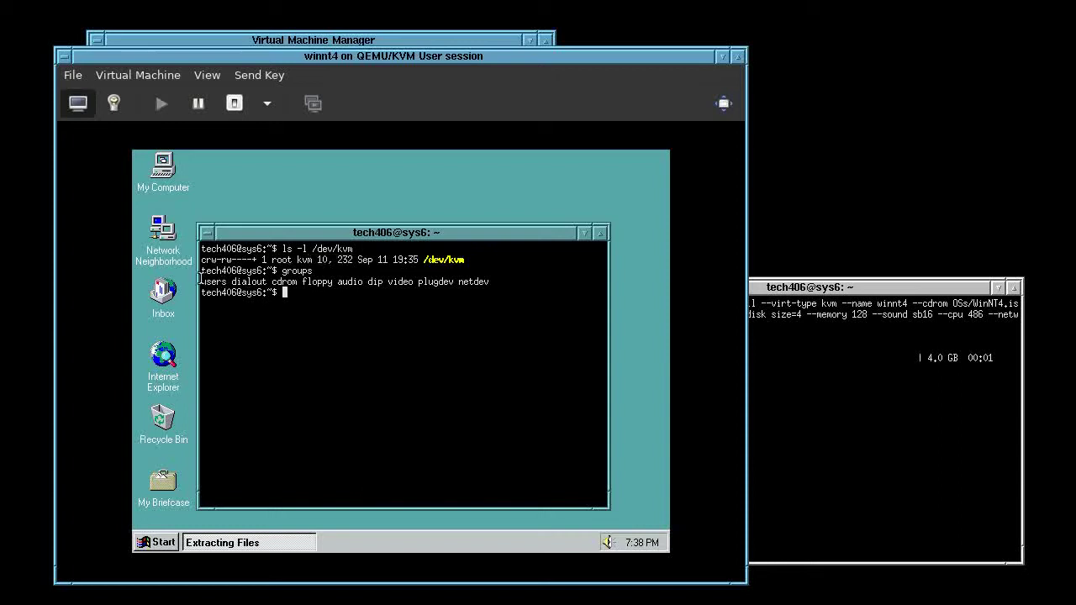
pyautogui.moveTo(203, 281); pyautogui.dragTo(492, 284)
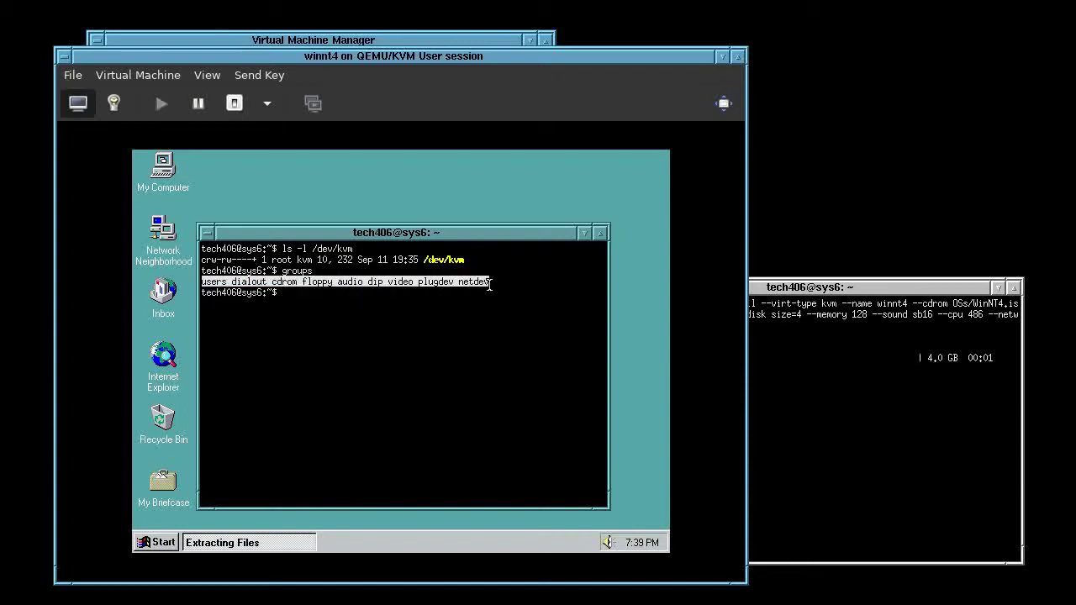
pyautogui.click(408, 354)
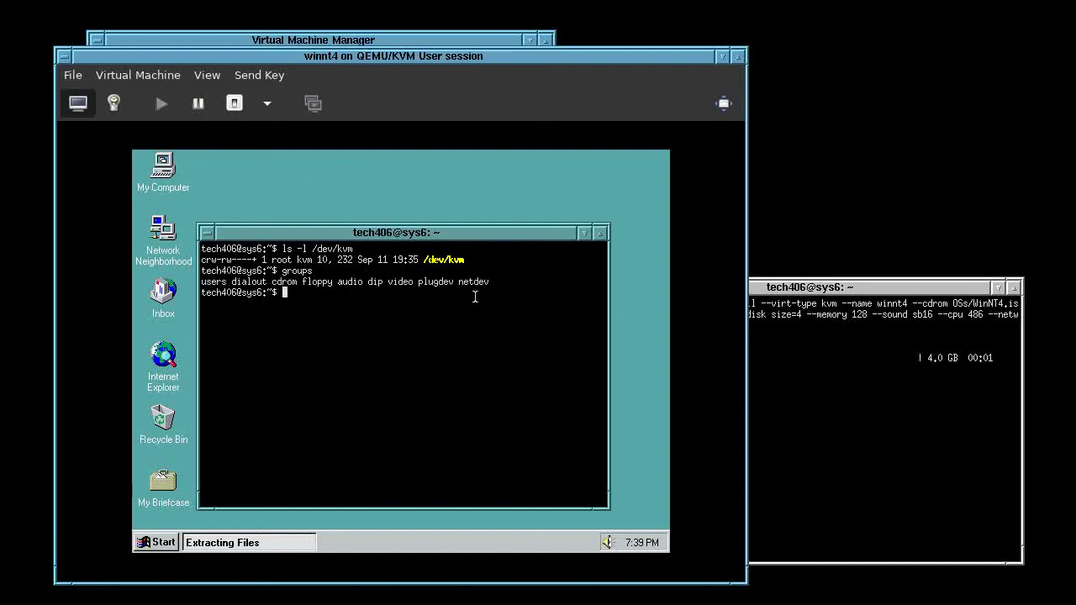
pyautogui.moveTo(414, 234); pyautogui.dragTo(1075, 25)
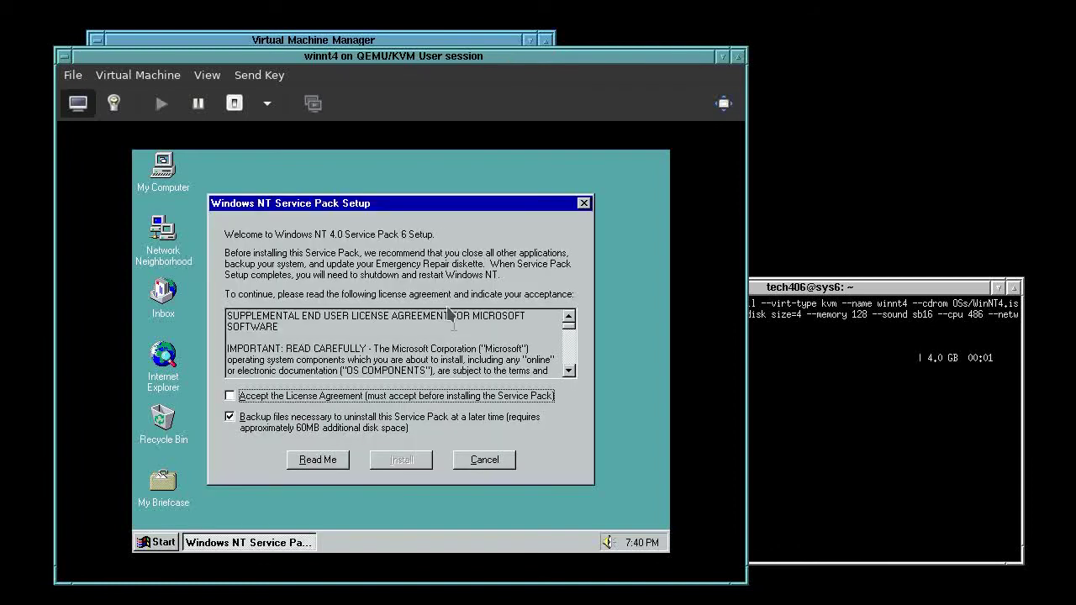
# Accept the SP6 license, skip uninstall backup files, start the install, and release the pointer
pyautogui.click(449, 311)
pyautogui.click(365, 394)
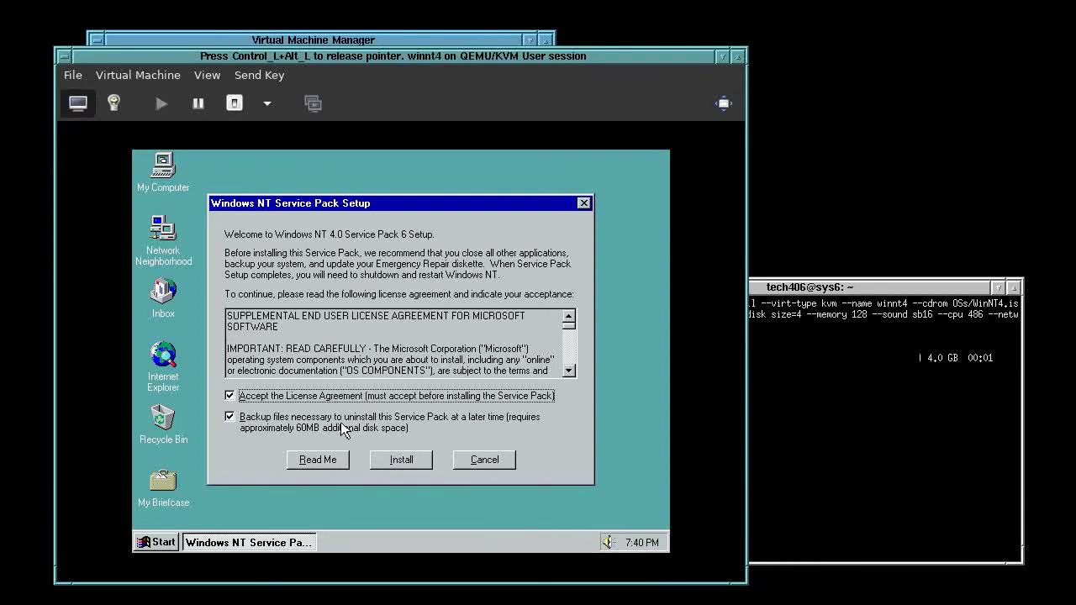
pyautogui.click(341, 425)
pyautogui.click(399, 460)
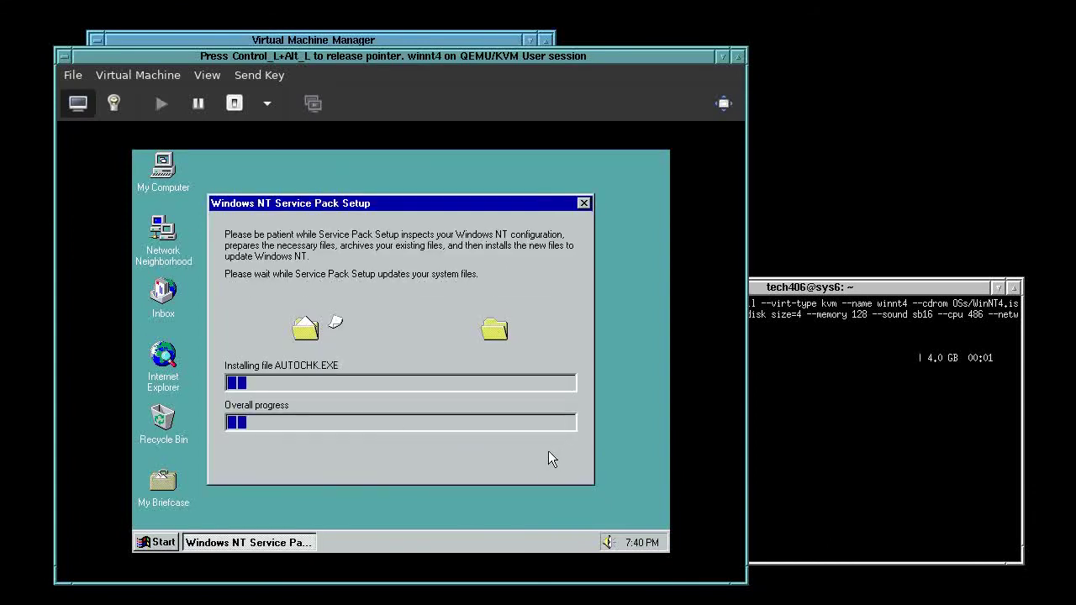
pyautogui.hotkey('ctrl', 'alt')
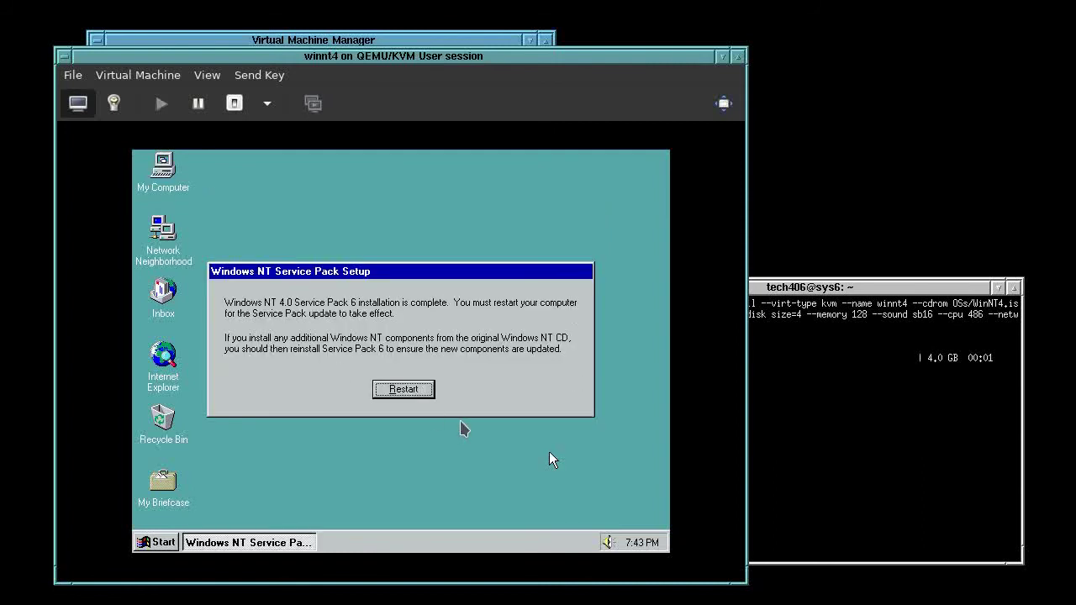
# Restart Windows and boot the Windows NT Workstation 4.00 entry at the OS Loader
pyautogui.press('Return')
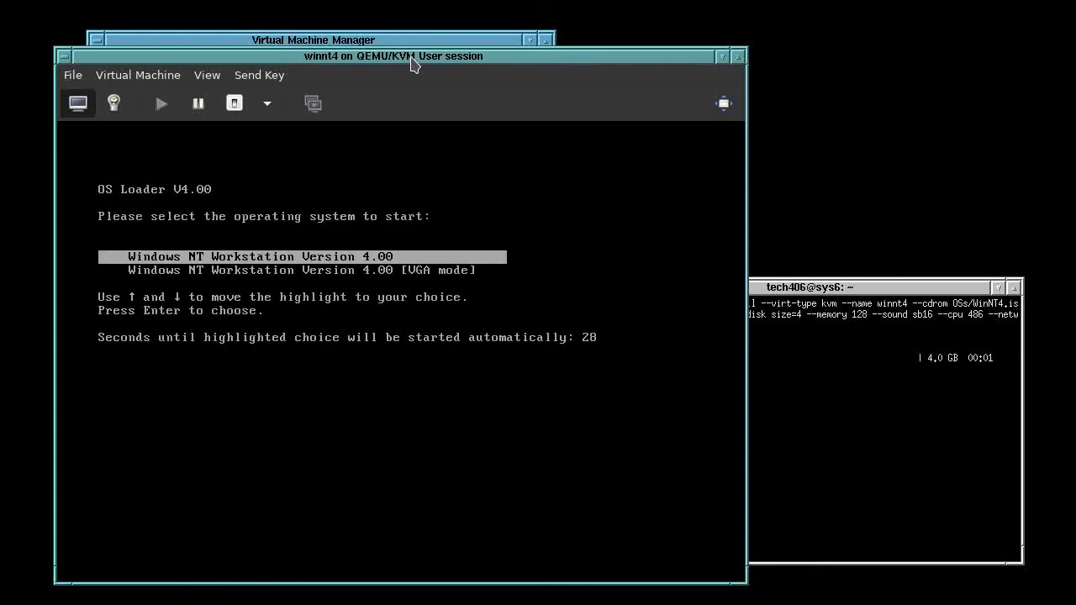
pyautogui.press('Return')
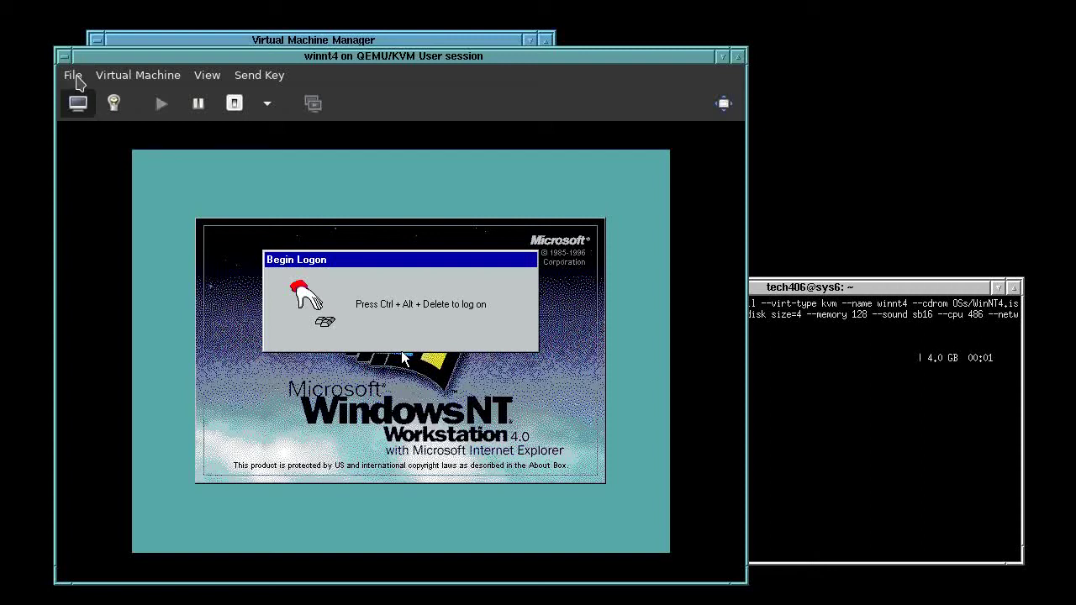
# Close the winnt4 console via File > Close, reopen it from Virtual Machine Manager, and move it down
pyautogui.click(74, 77)
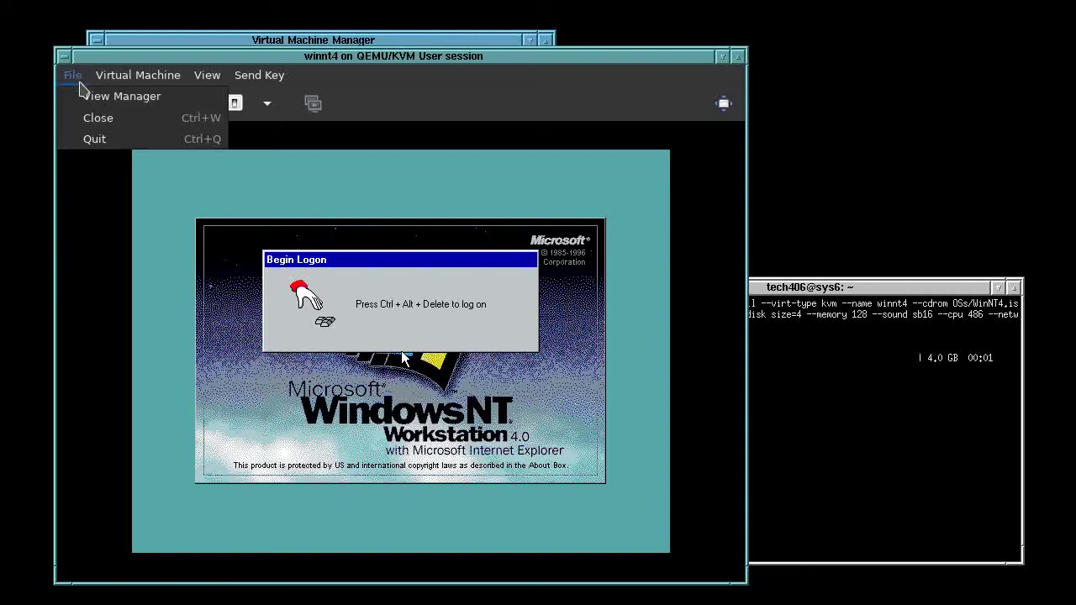
pyautogui.click(99, 119)
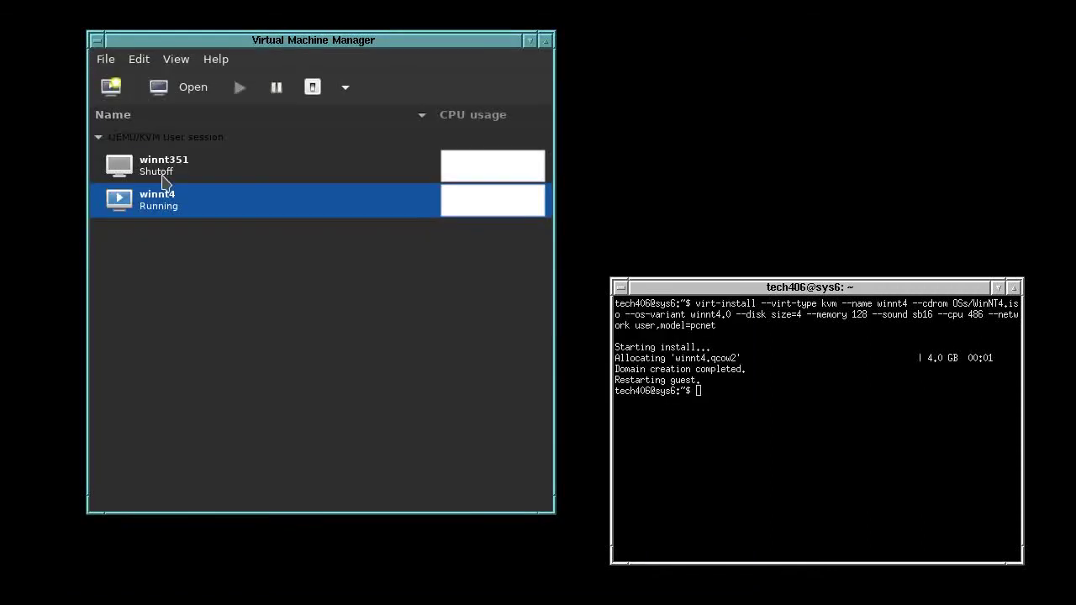
pyautogui.click(180, 87)
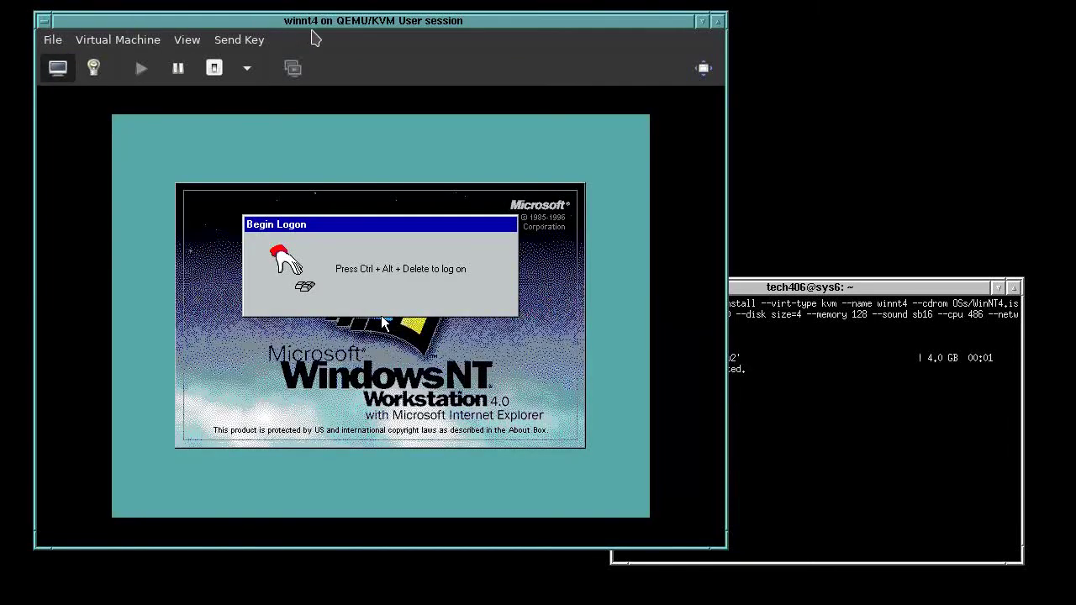
pyautogui.moveTo(351, 21); pyautogui.dragTo(342, 70)
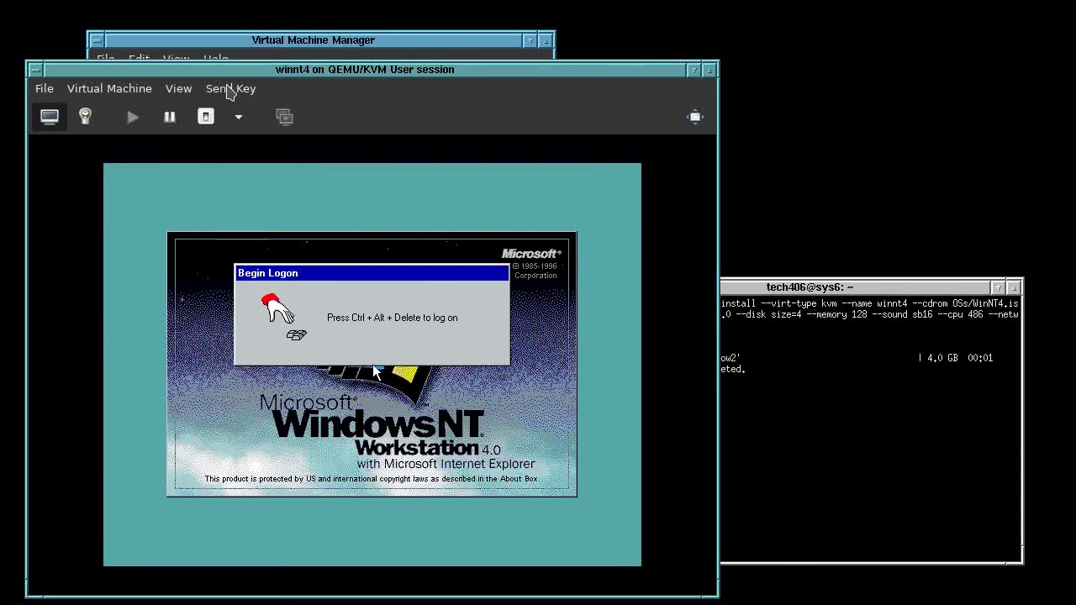
# Send Ctrl+Alt+Delete, submit the logon, and capture input into the guest console
pyautogui.click(221, 88)
pyautogui.click(257, 130)
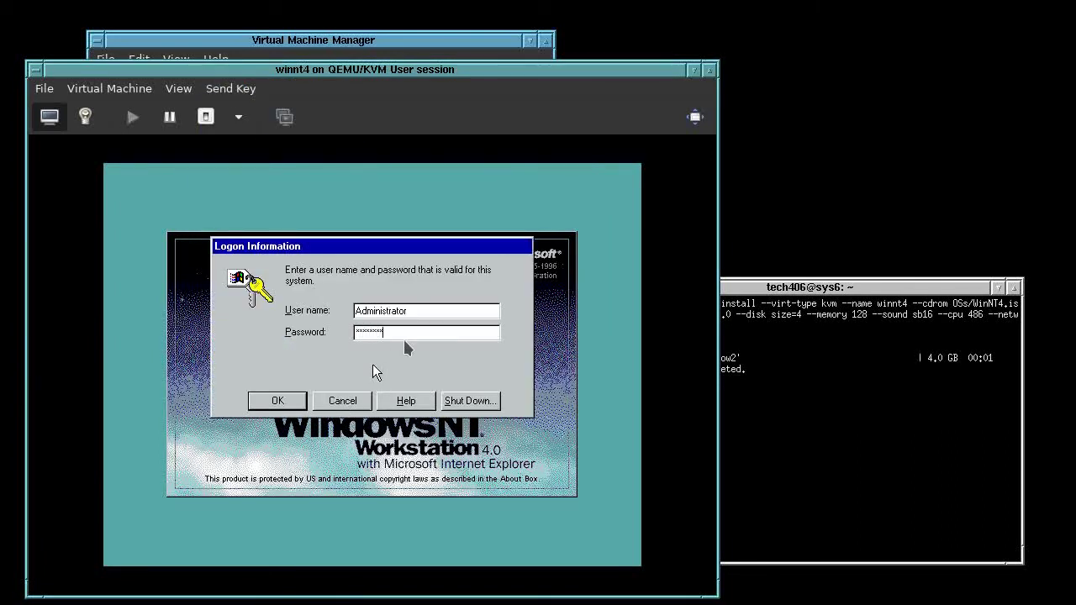
pyautogui.press('Return')
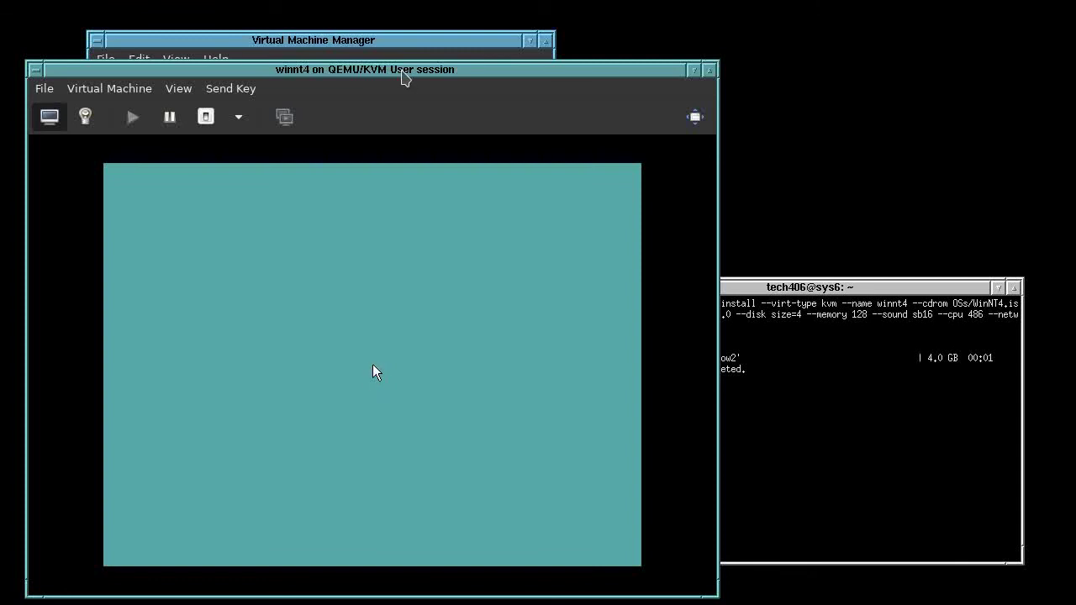
pyautogui.click(405, 350)
# Close the Welcome screen, then eject WinNT4-SP6a.iso from IDE CDROM 1 and apply
pyautogui.click(507, 444)
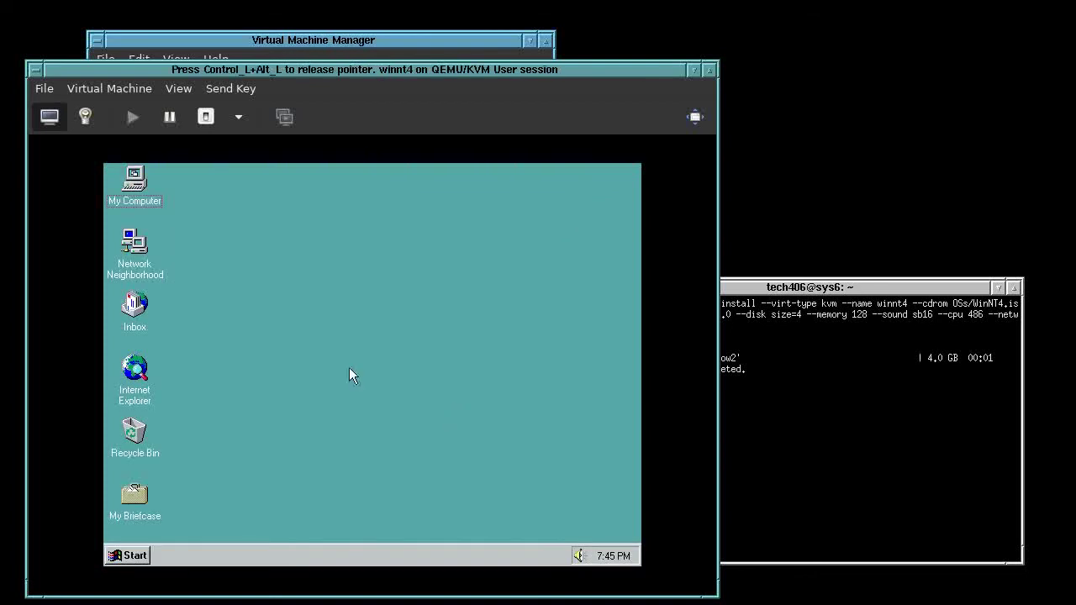
pyautogui.hotkey('ctrl', 'alt')
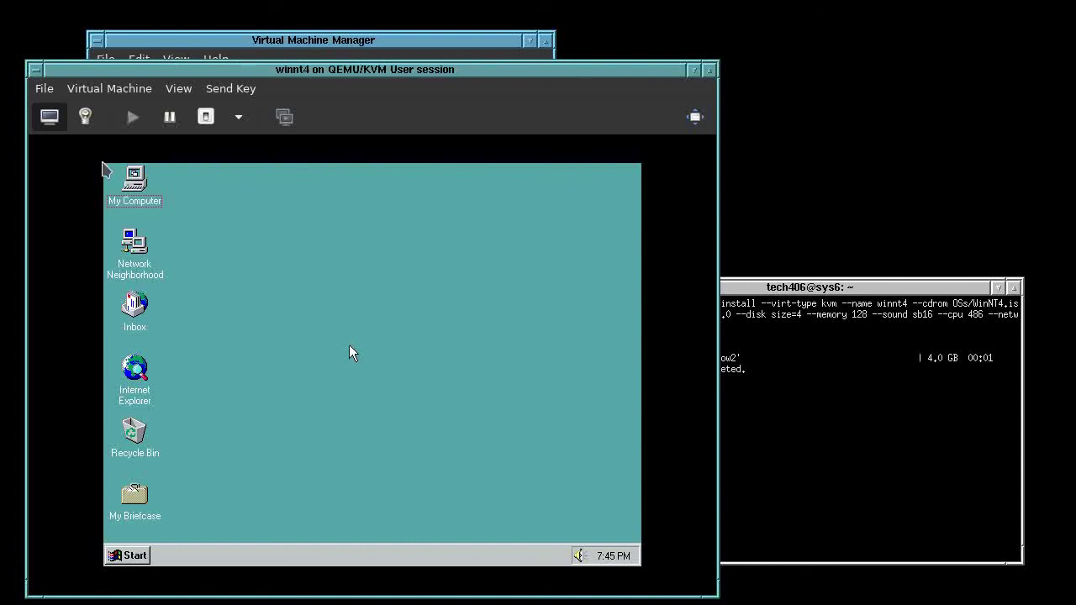
pyautogui.click(85, 116)
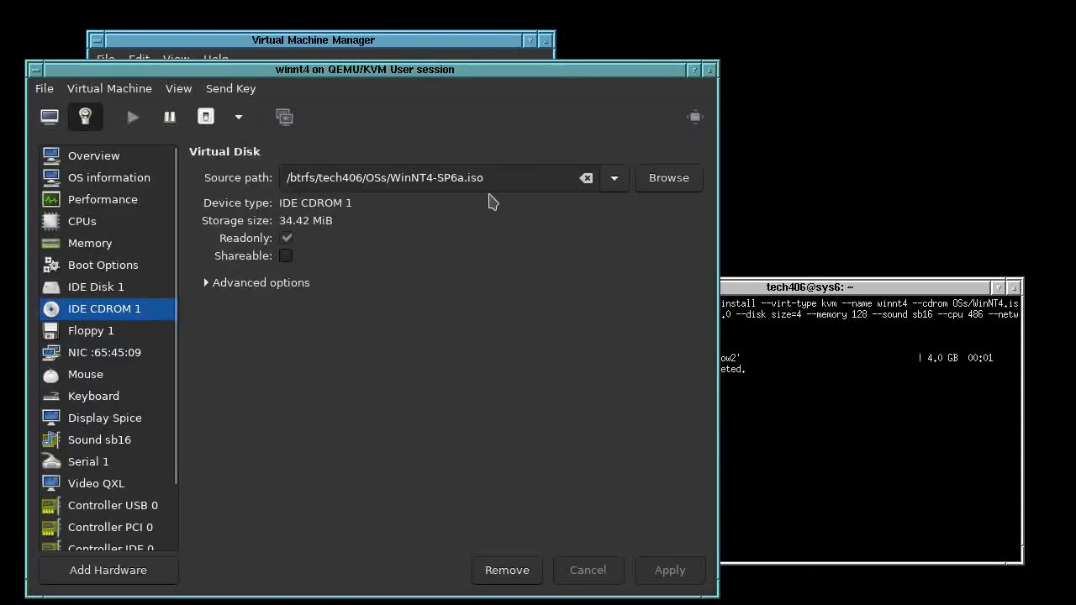
pyautogui.click(586, 177)
pyautogui.click(667, 572)
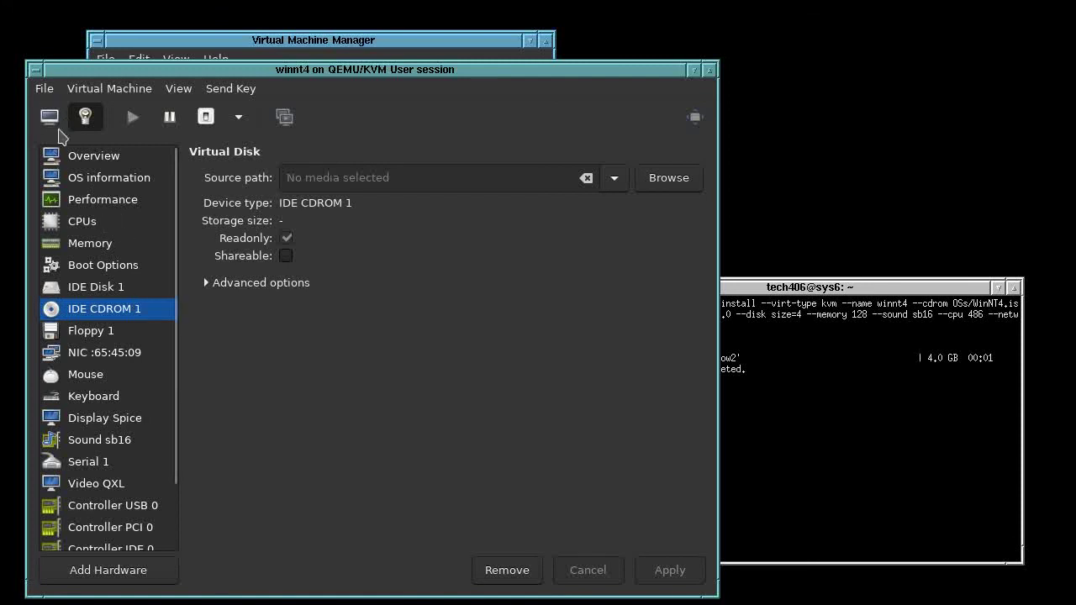
pyautogui.click(49, 116)
# Open Display Properties from the desktop and inspect the Settings tab's Display Type adapter
pyautogui.click(349, 344)
pyautogui.rightClick(228, 263)
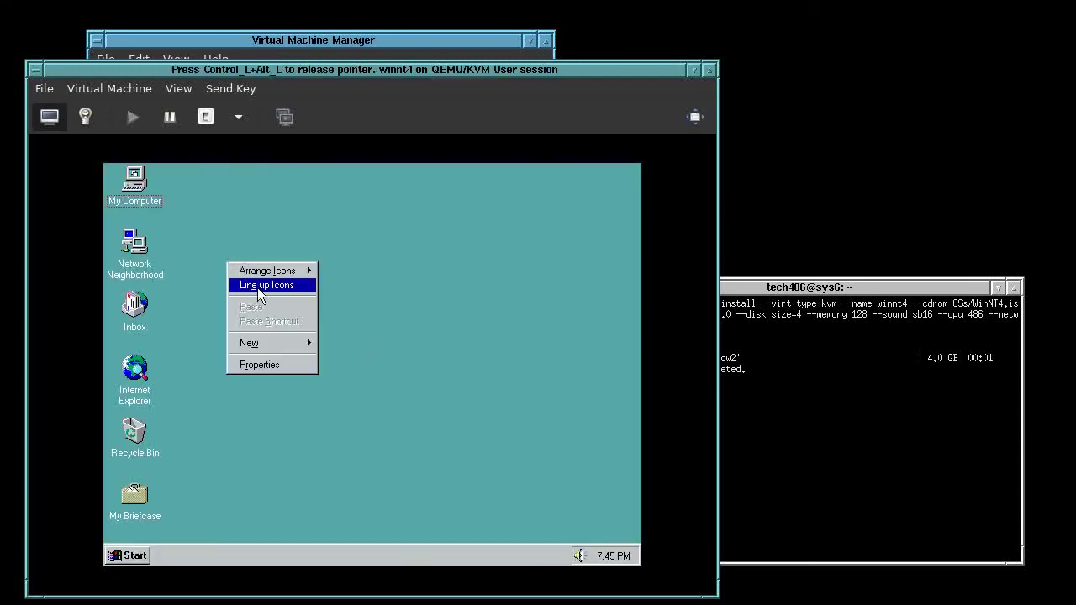
pyautogui.click(288, 363)
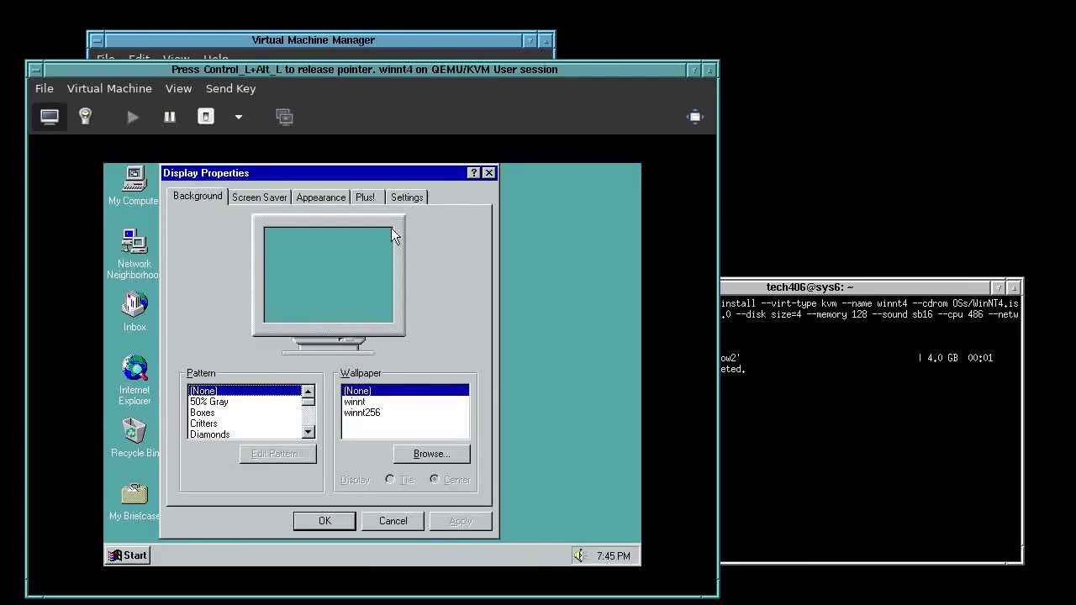
pyautogui.click(404, 198)
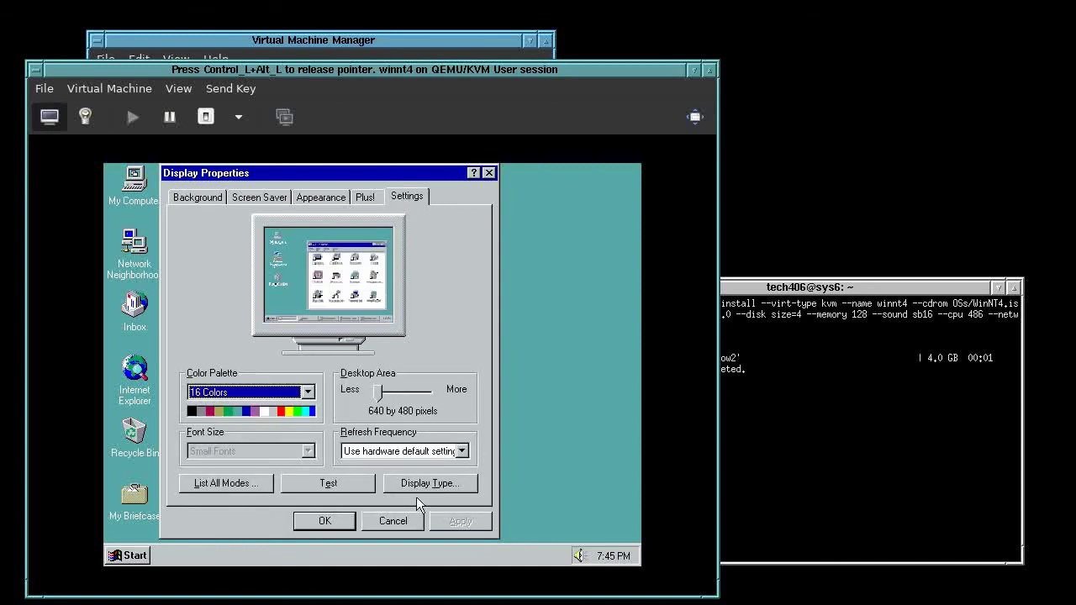
pyautogui.click(429, 482)
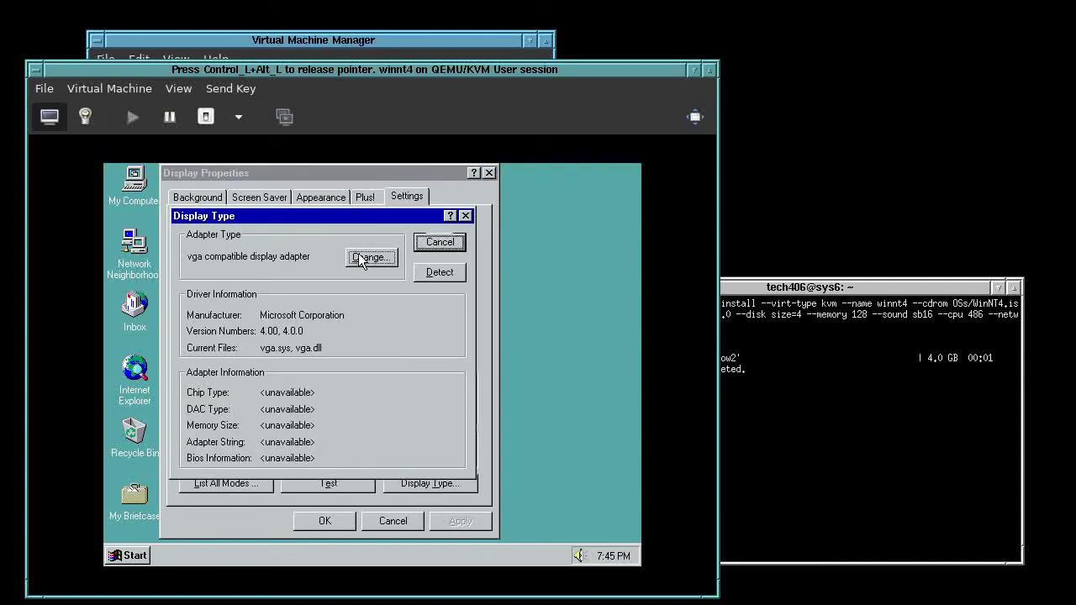
# Reinstall the VGA compatible display driver via Have Disk and close Display Properties
pyautogui.click(370, 257)
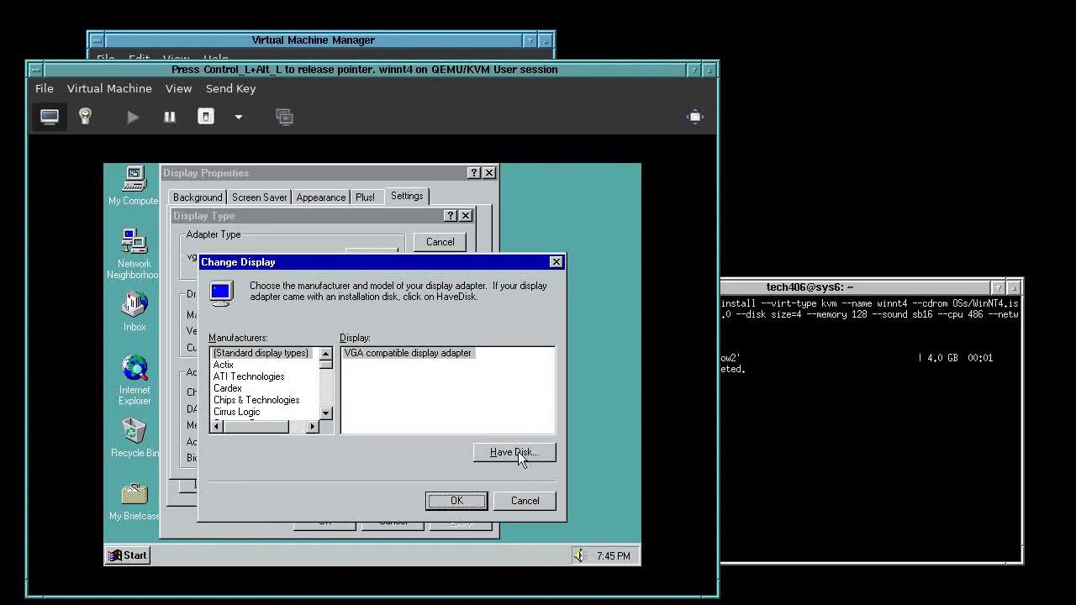
pyautogui.click(515, 453)
pyautogui.click(561, 382)
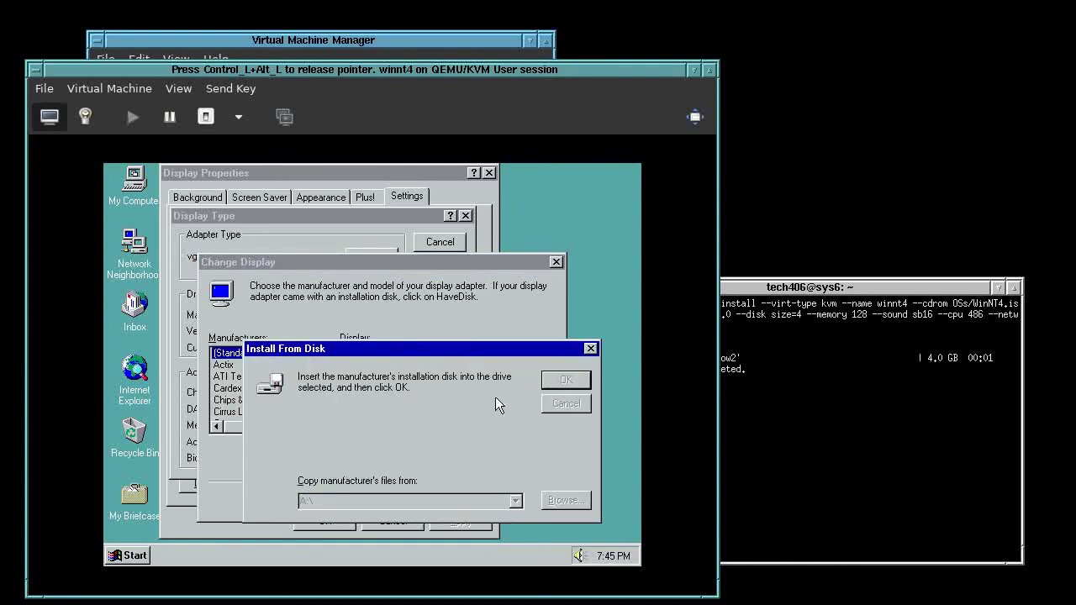
pyautogui.click(486, 516)
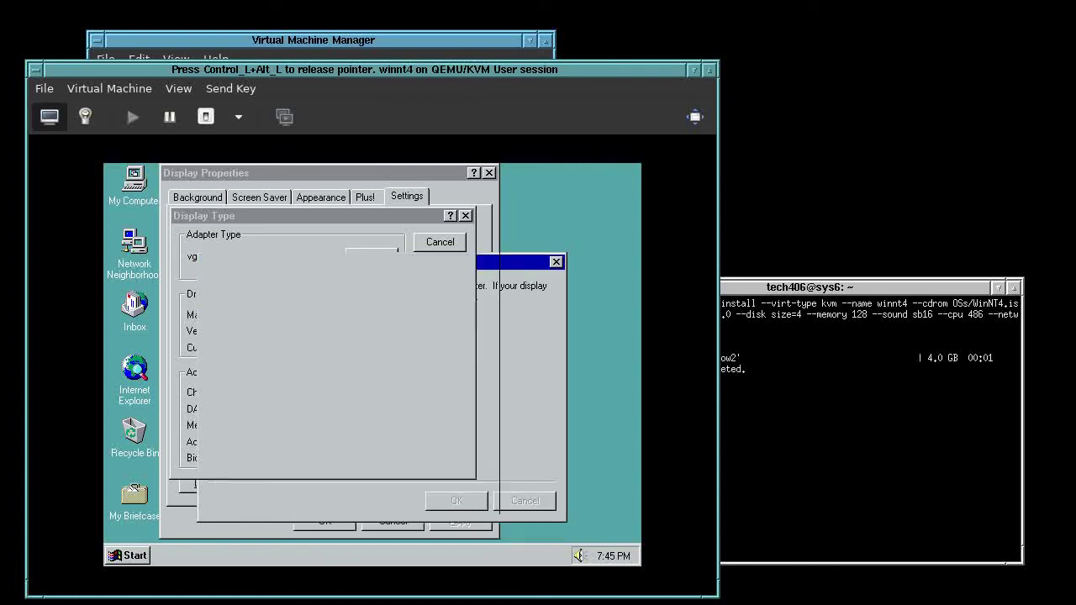
pyautogui.click(354, 426)
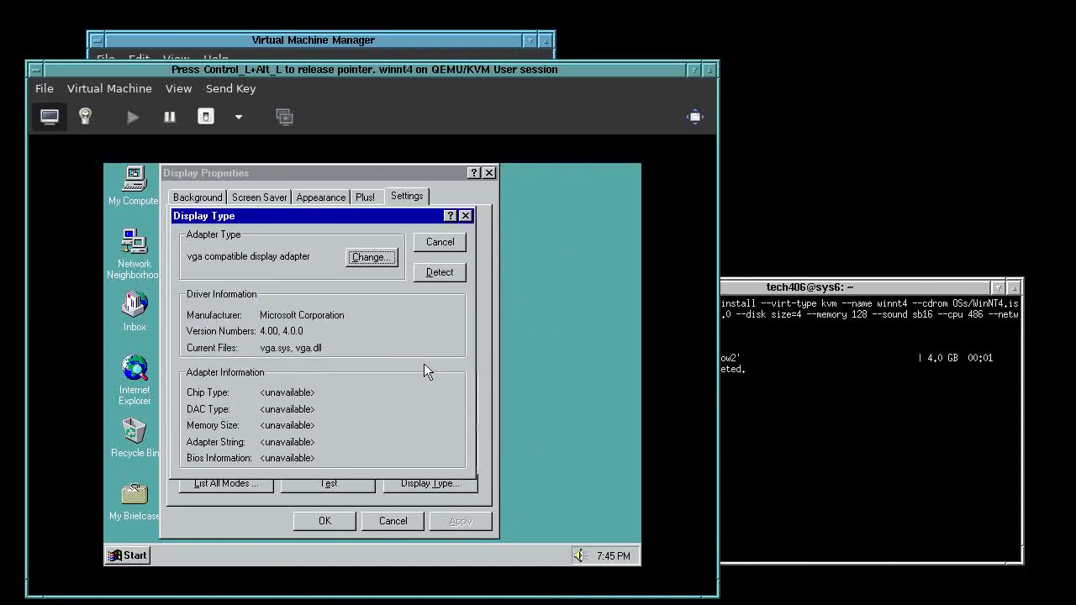
pyautogui.click(374, 410)
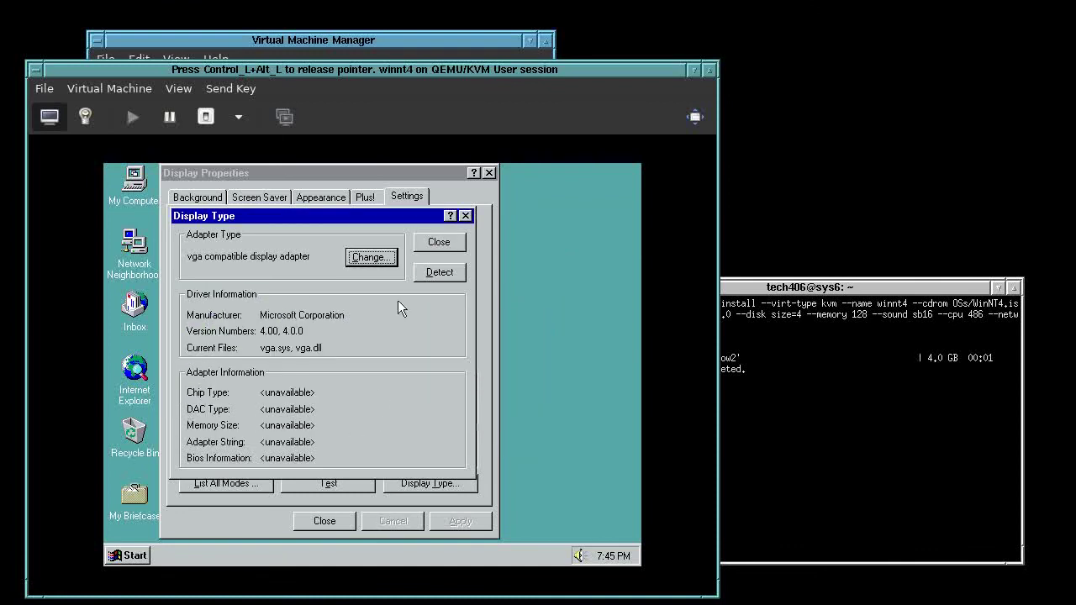
pyautogui.click(436, 241)
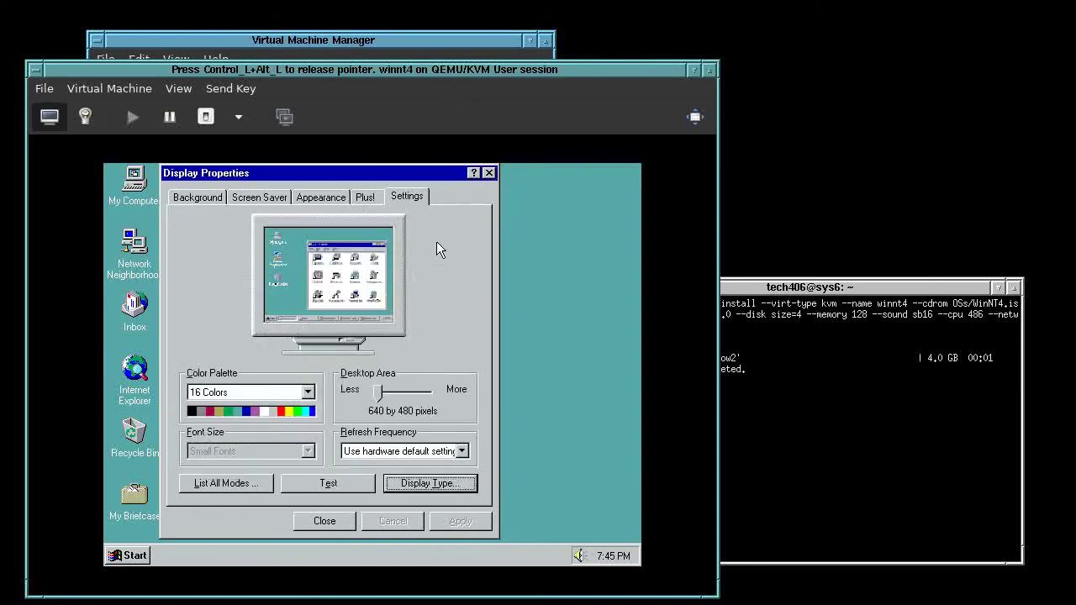
pyautogui.click(325, 521)
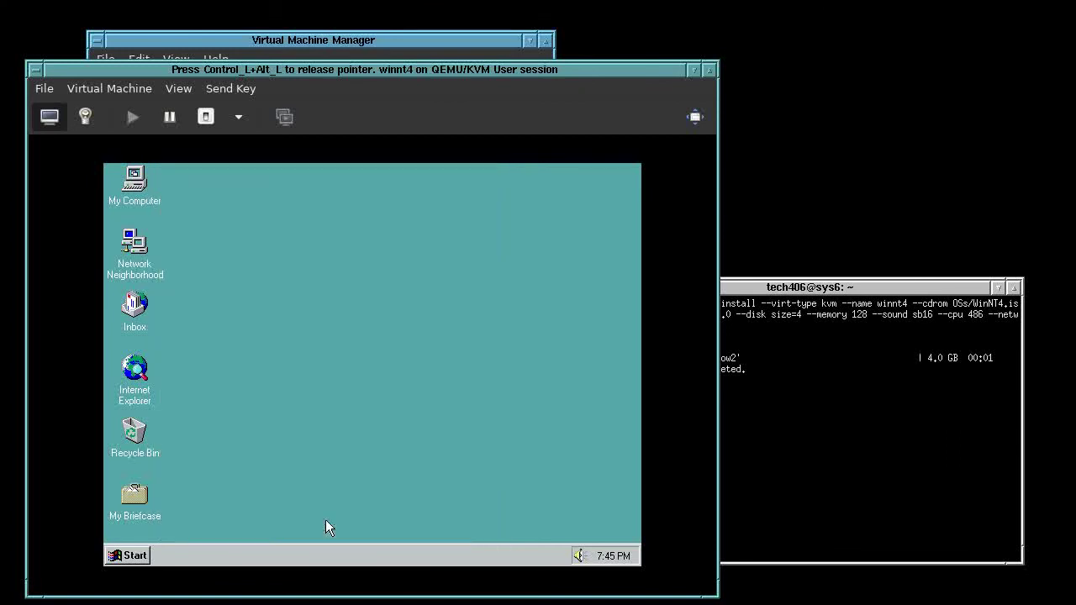
# Accept the restart prompt for the new display driver and release the pointer from the guest
pyautogui.click(350, 405)
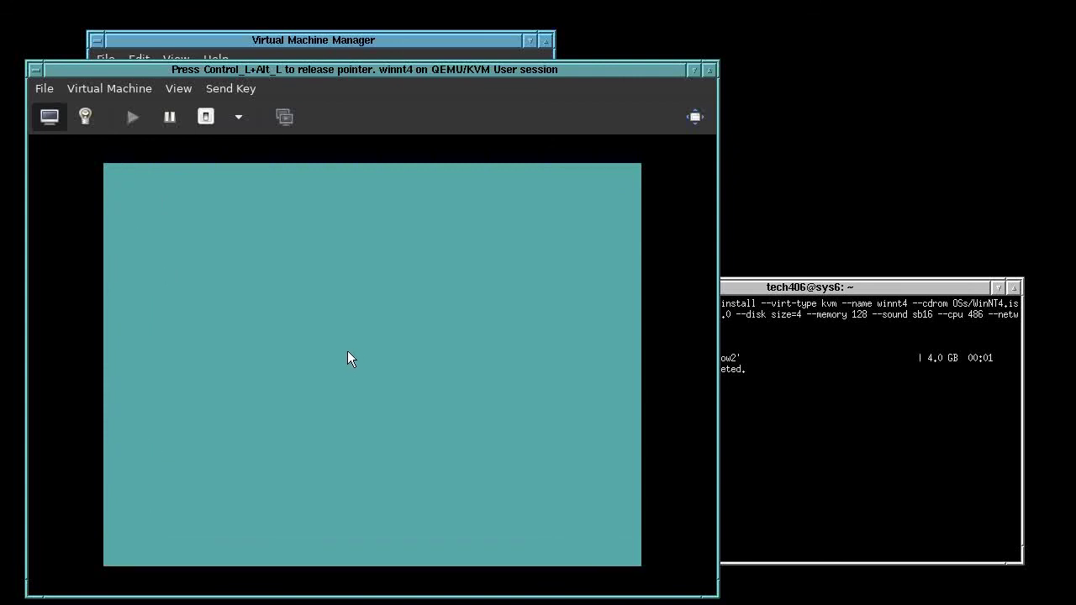
pyautogui.hotkey('ctrl', 'alt')
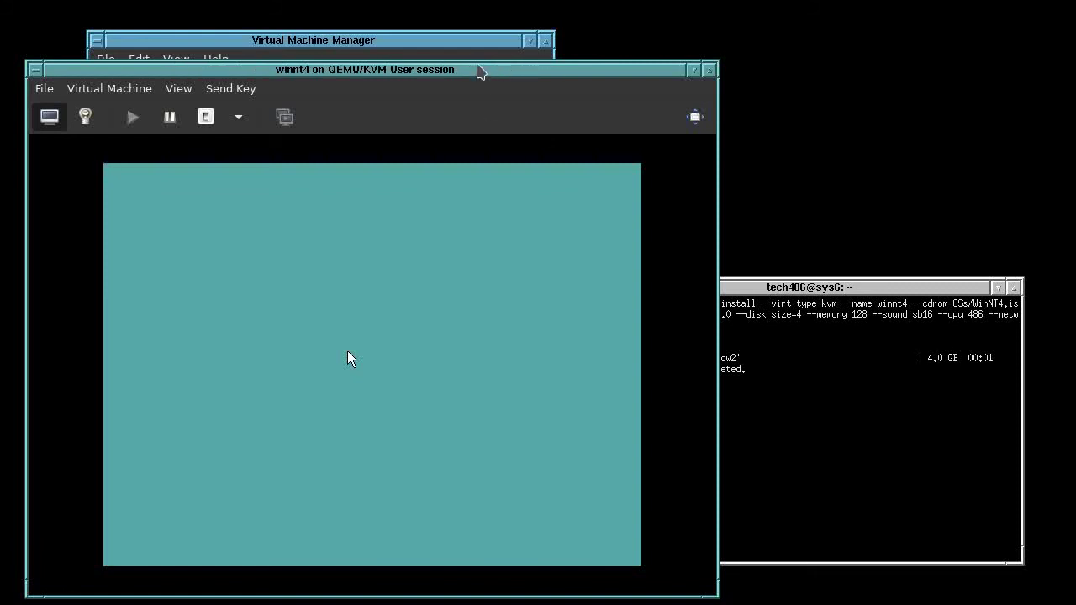
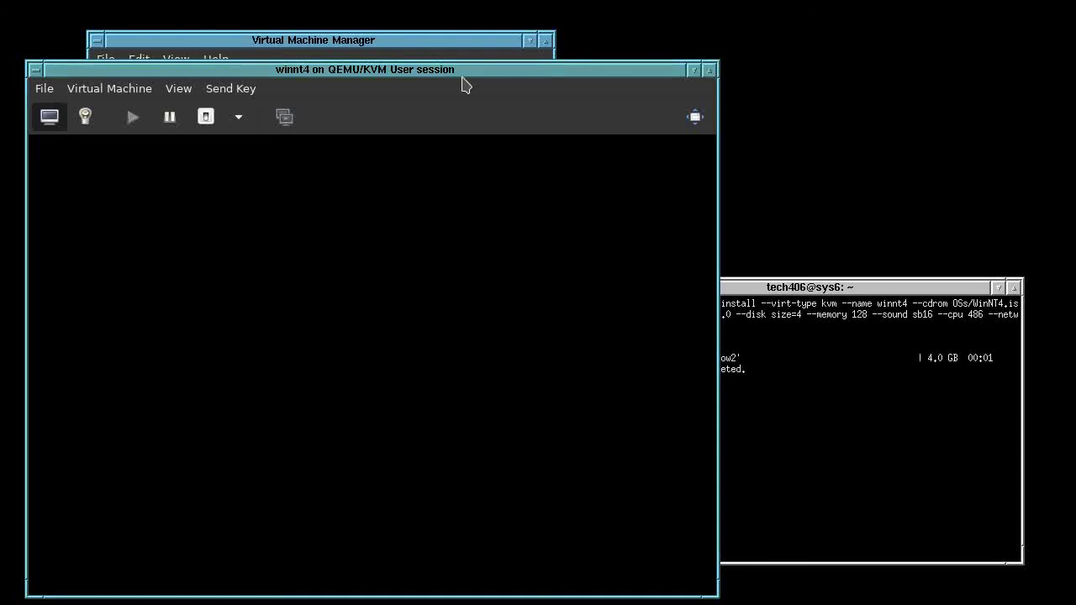
# Boot the default NT entry, send Ctrl+Alt+Delete, and log on as Administrator
pyautogui.press('Return')
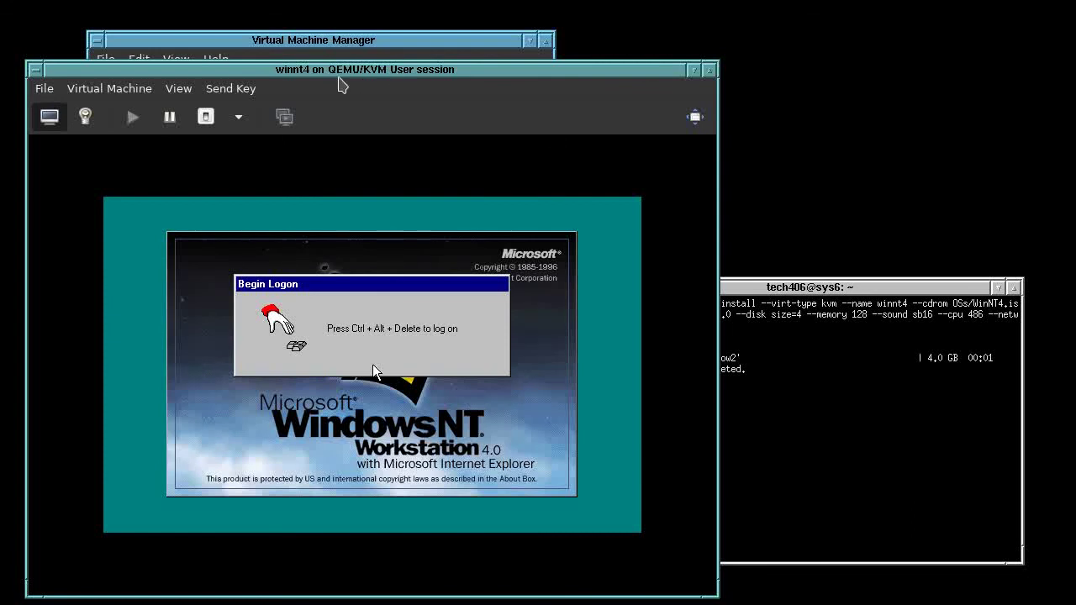
pyautogui.click(214, 88)
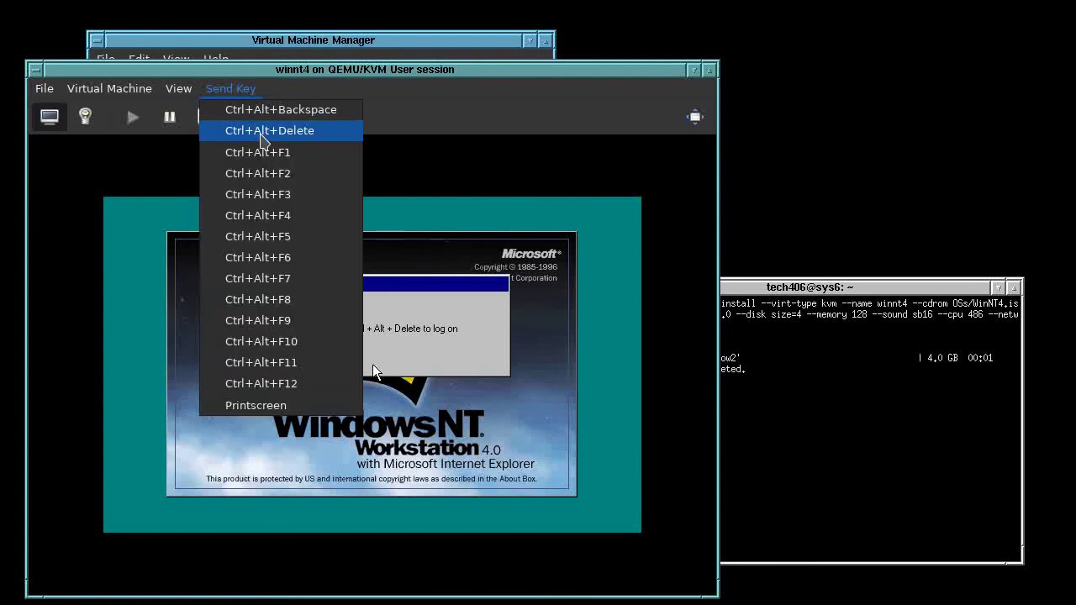
pyautogui.click(264, 134)
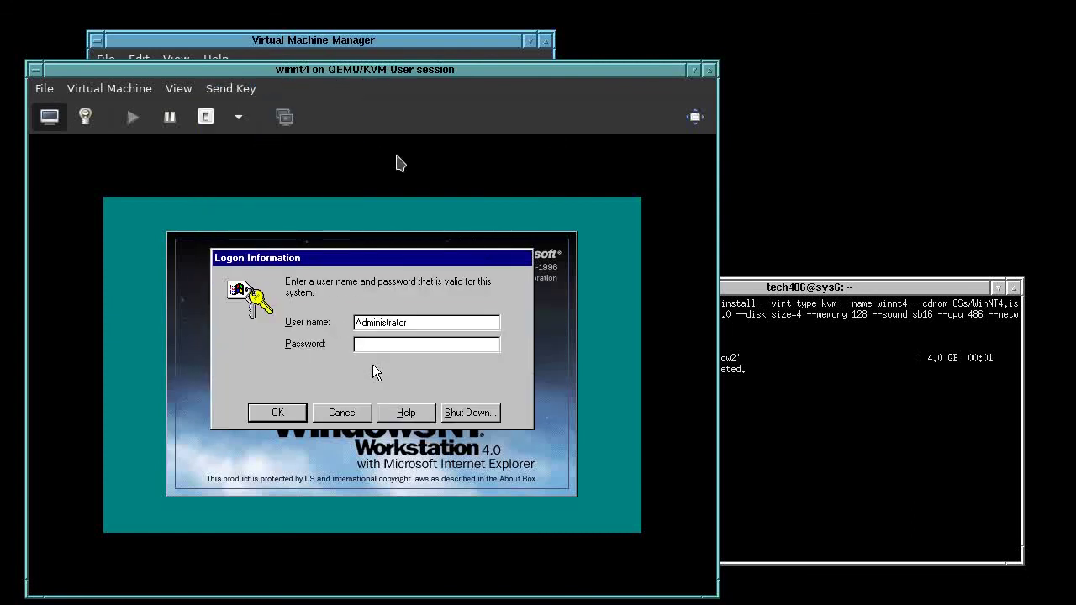
pyautogui.press('Return')
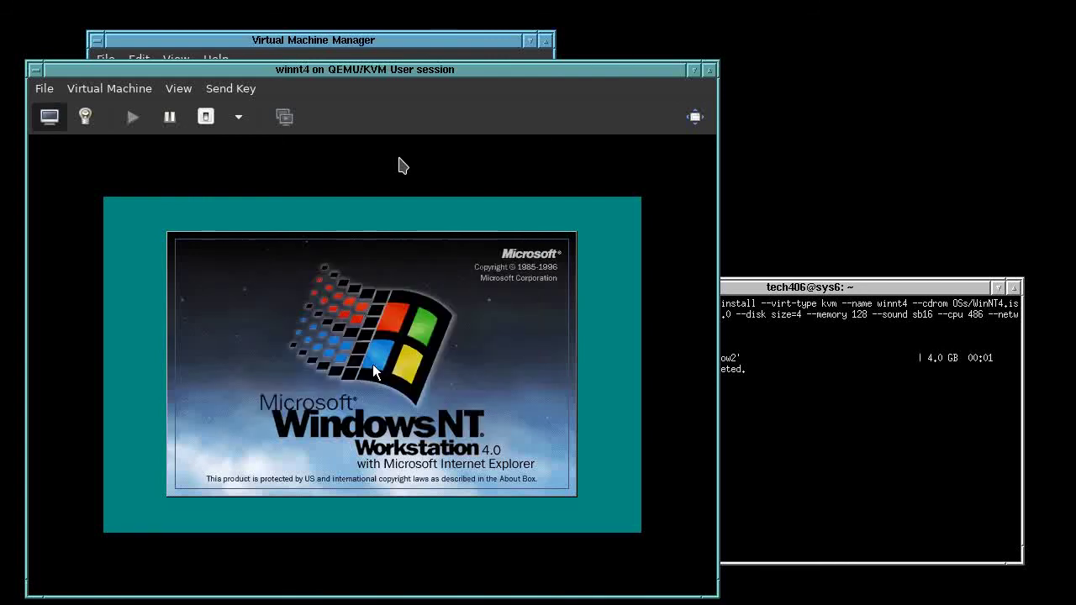
pyautogui.click(380, 370)
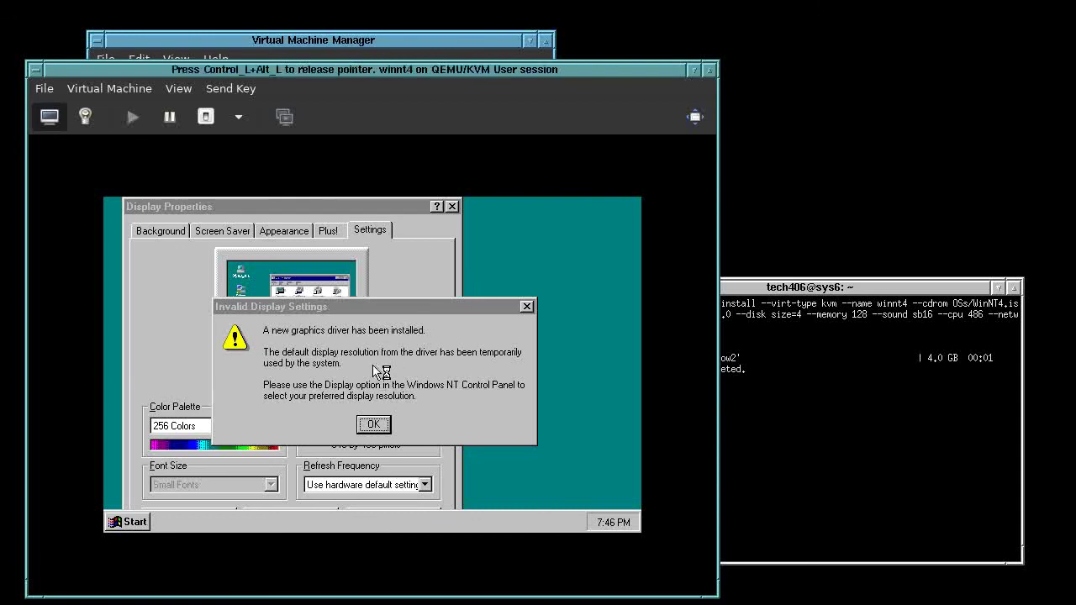
# Dismiss the driver warning, set the desktop area to 800 by 600, and close Welcome
pyautogui.click(374, 424)
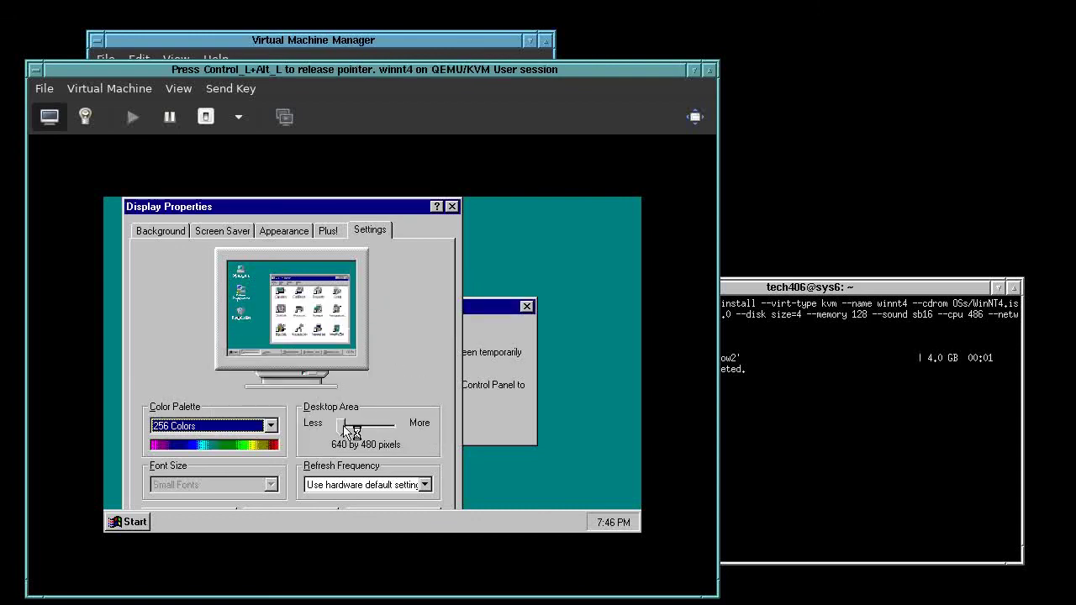
pyautogui.click(349, 429)
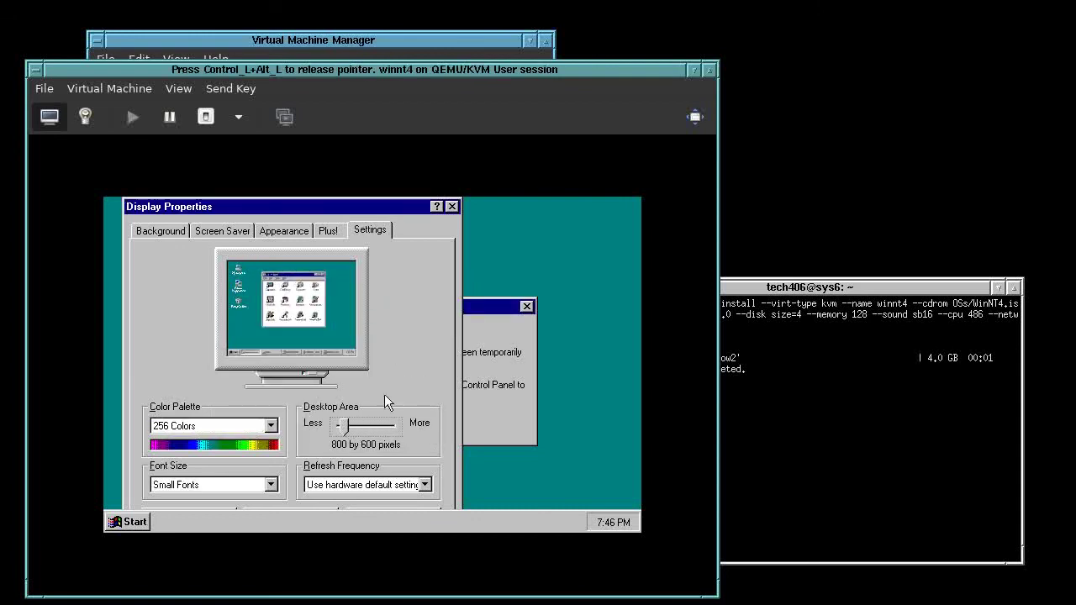
pyautogui.press('Return')
pyautogui.press('Tab')
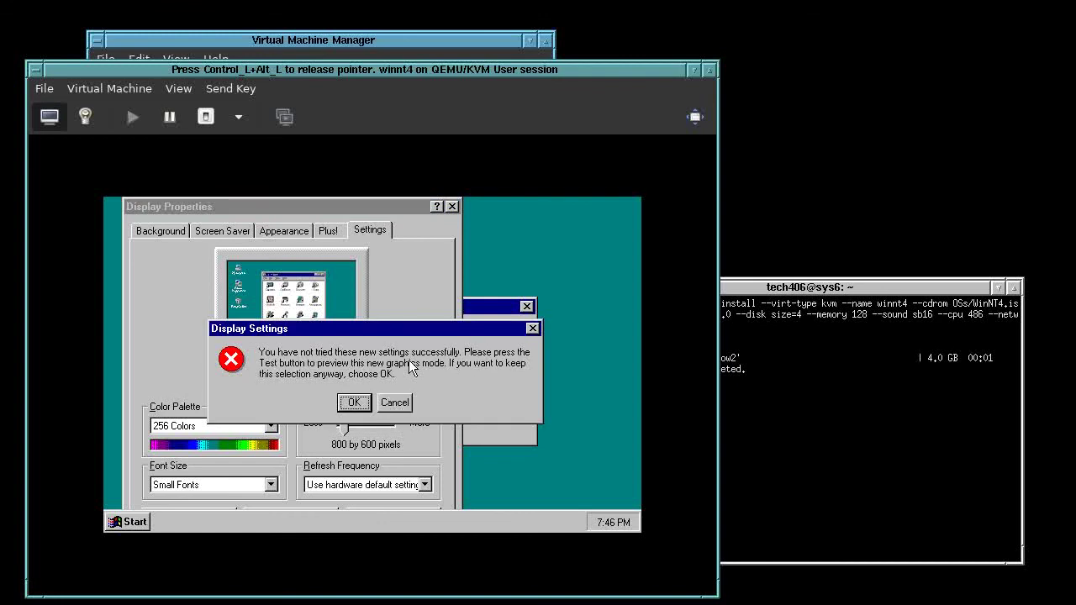
pyautogui.press('Return')
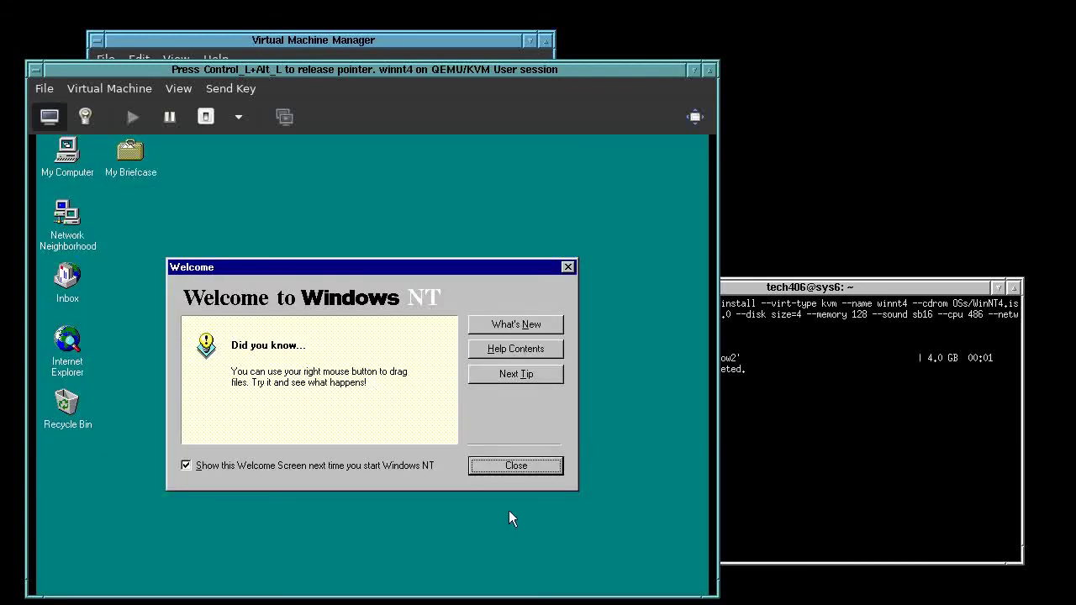
pyautogui.click(509, 466)
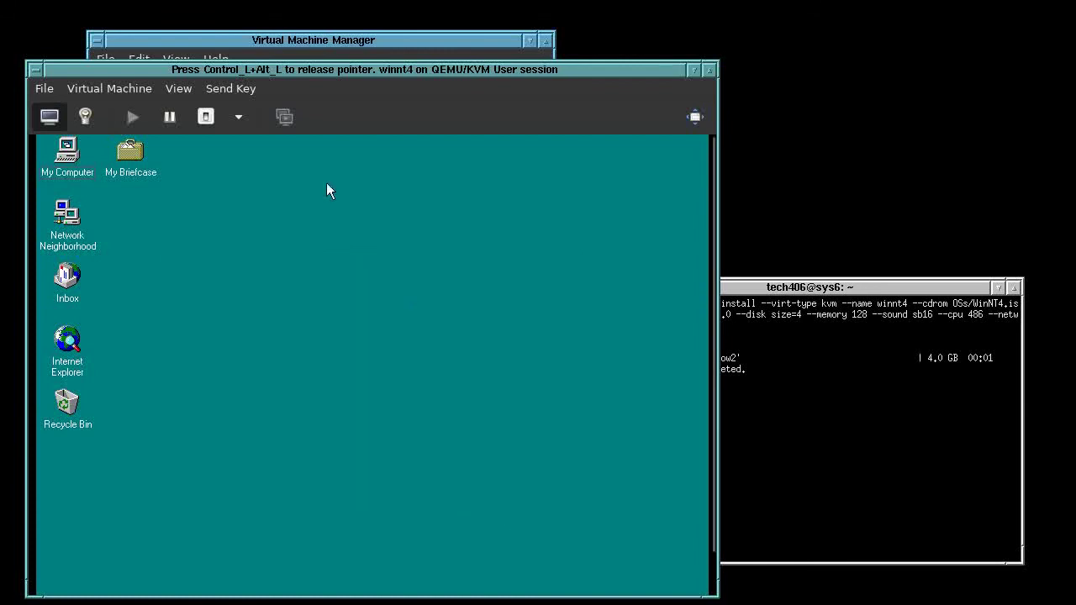
# Resize the viewer window to fit the VM and move it to the screen top
pyautogui.hotkey('ctrl', 'alt')
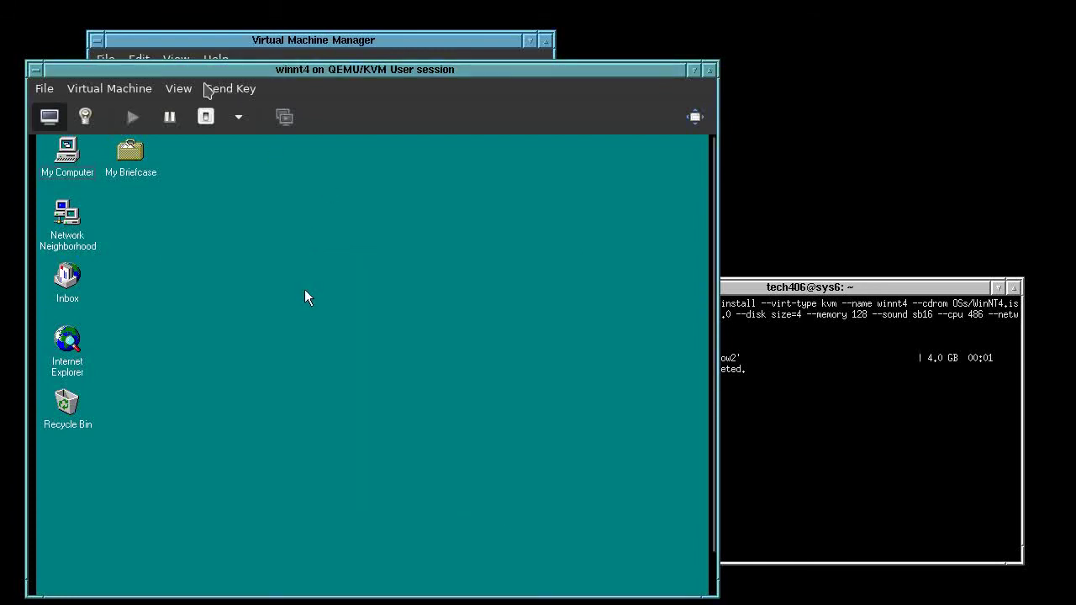
pyautogui.click(178, 89)
pyautogui.click(245, 206)
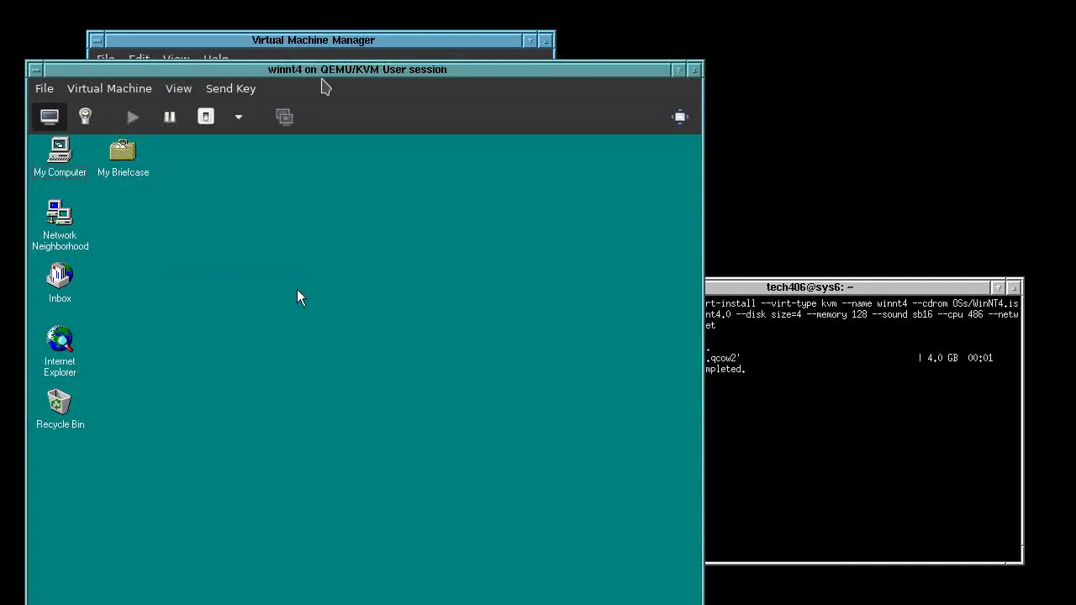
pyautogui.moveTo(334, 69); pyautogui.dragTo(361, 15)
pyautogui.click(334, 238)
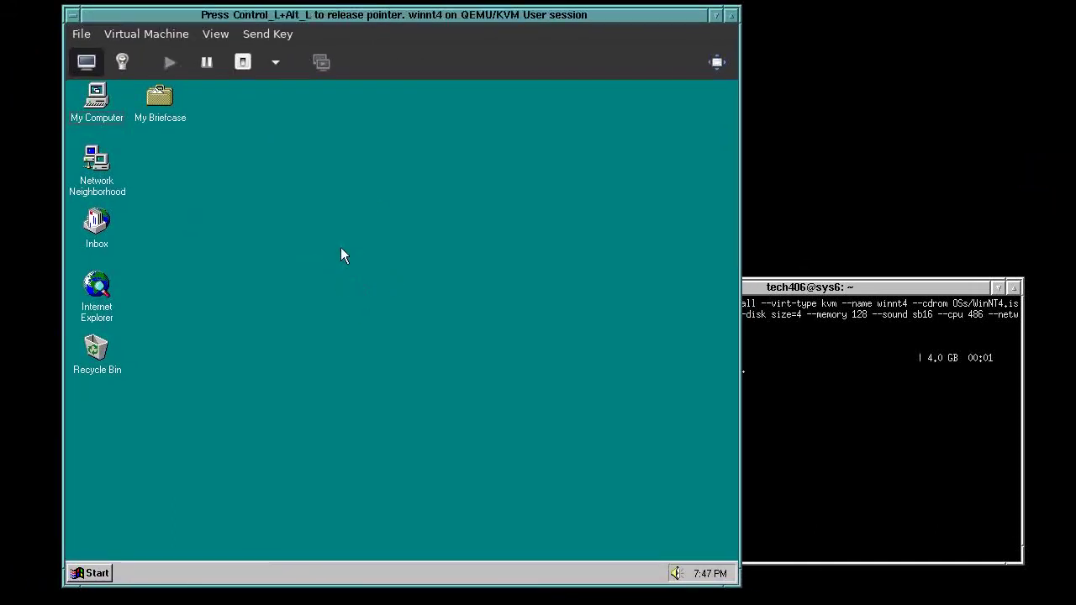
# Move My Briefcase below the Recycle Bin and set the colour palette to 65536 Colors
pyautogui.moveTo(162, 105); pyautogui.dragTo(98, 411)
pyautogui.rightClick(232, 199)
pyautogui.click(301, 298)
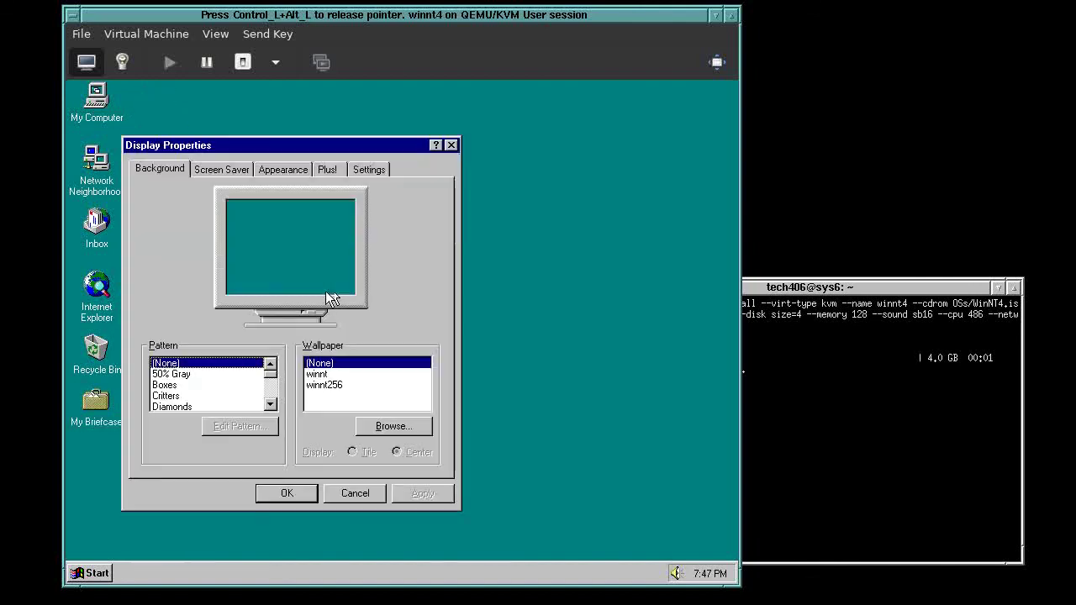
pyautogui.click(354, 165)
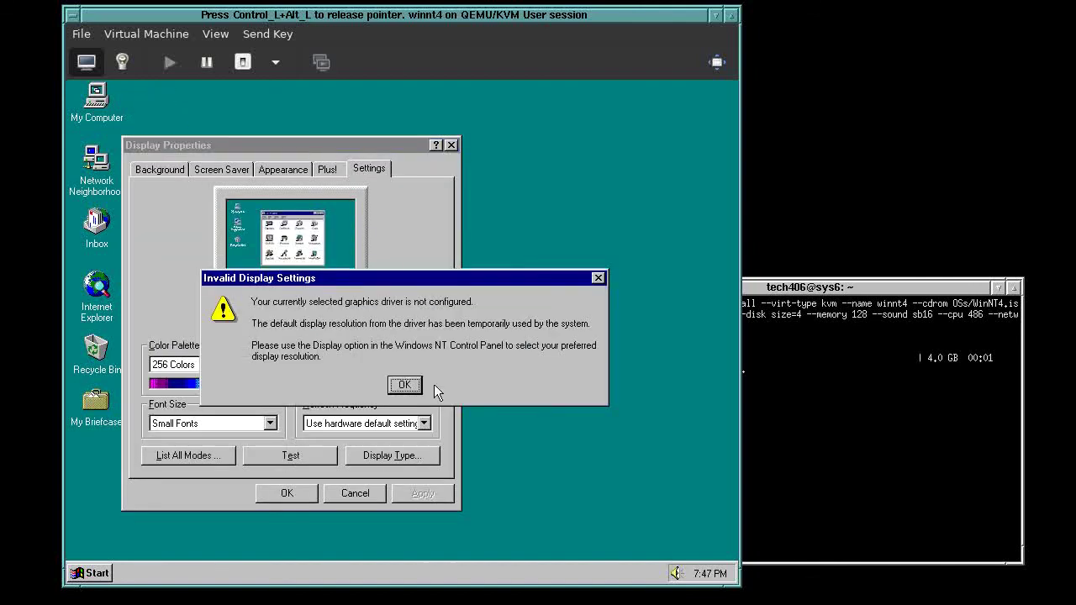
pyautogui.click(403, 387)
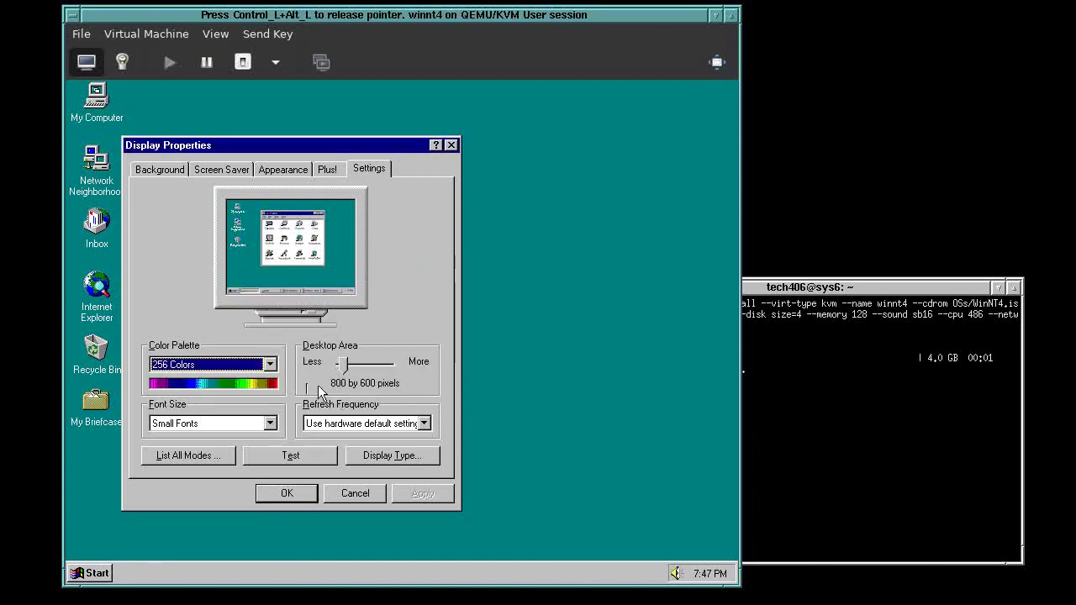
pyautogui.click(269, 368)
pyautogui.click(254, 389)
pyautogui.click(422, 494)
pyautogui.click(383, 363)
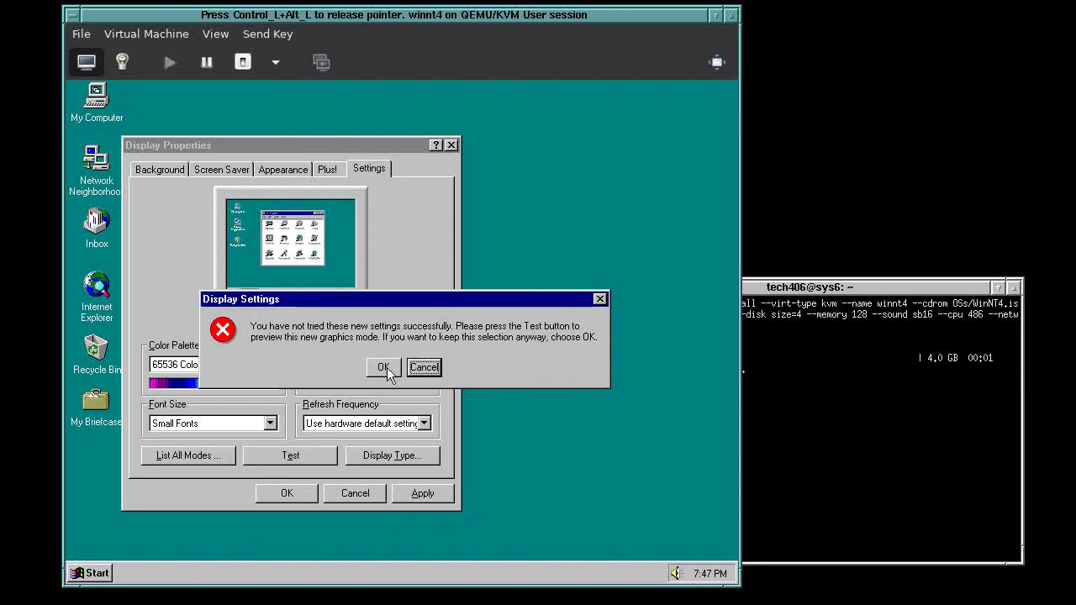
# Enable window-contents dragging and all-colour icons on the Plus! tab, then apply and close
pyautogui.click(333, 168)
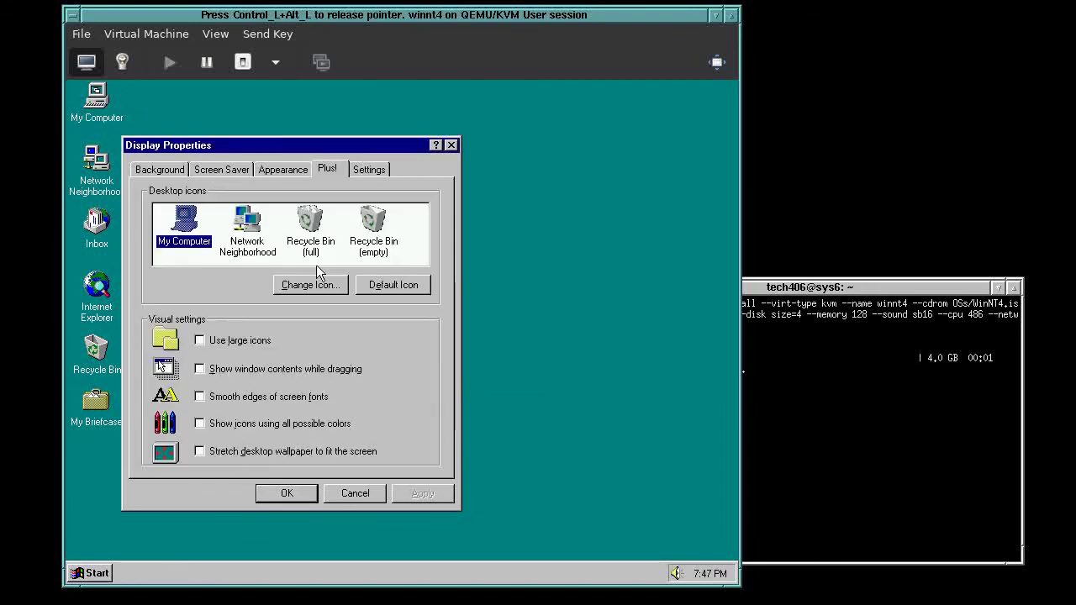
pyautogui.click(256, 372)
pyautogui.click(265, 425)
pyautogui.click(265, 426)
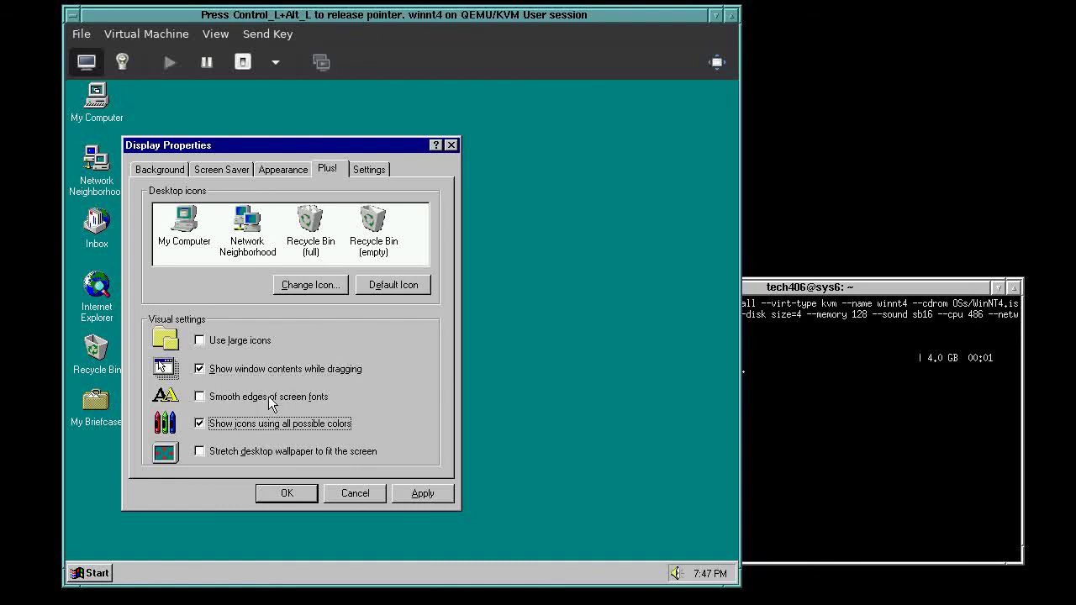
pyautogui.click(324, 451)
pyautogui.click(434, 500)
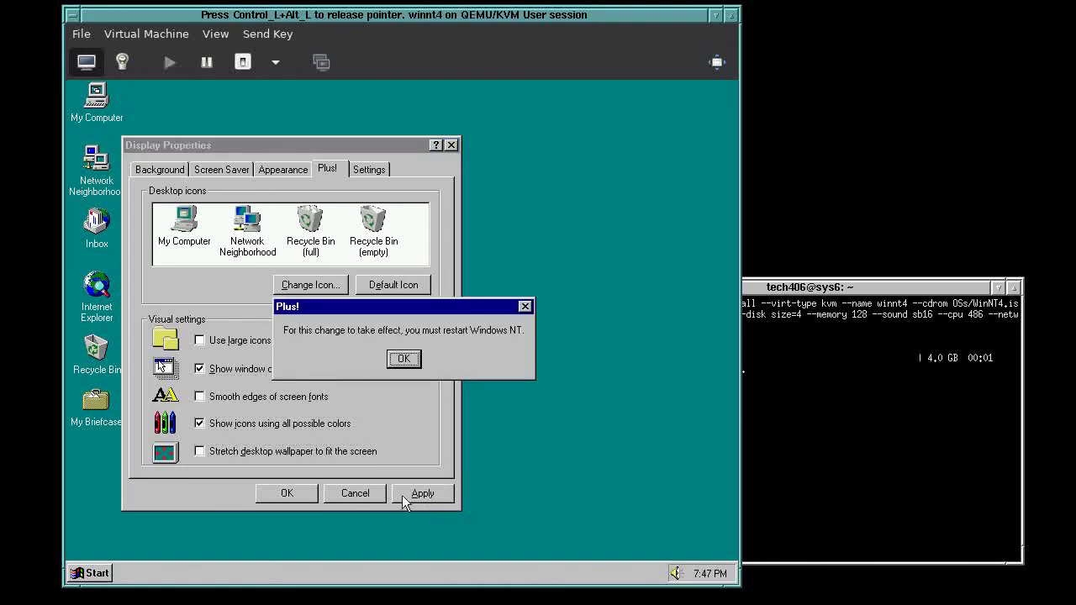
pyautogui.click(402, 360)
pyautogui.click(303, 494)
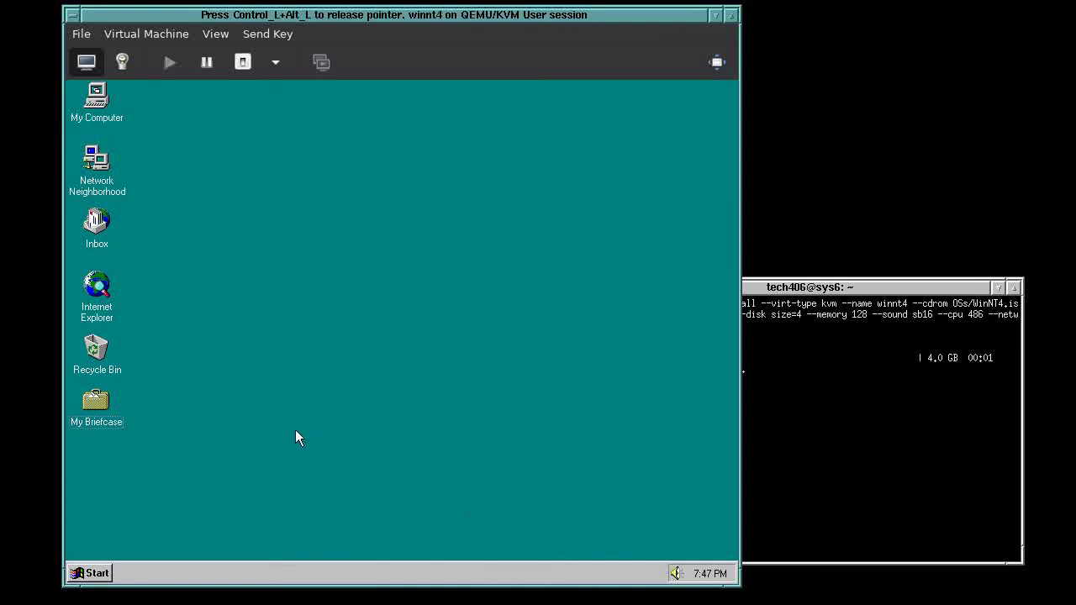
# Log off the guest via Shut Down's log on as a different user option
pyautogui.click(99, 577)
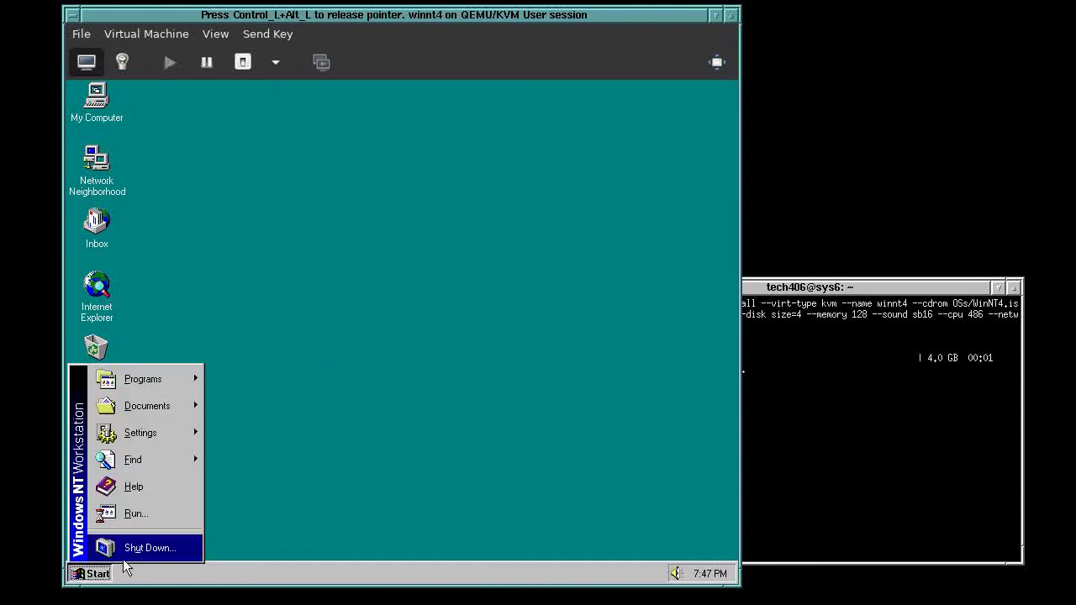
pyautogui.click(126, 551)
pyautogui.click(358, 333)
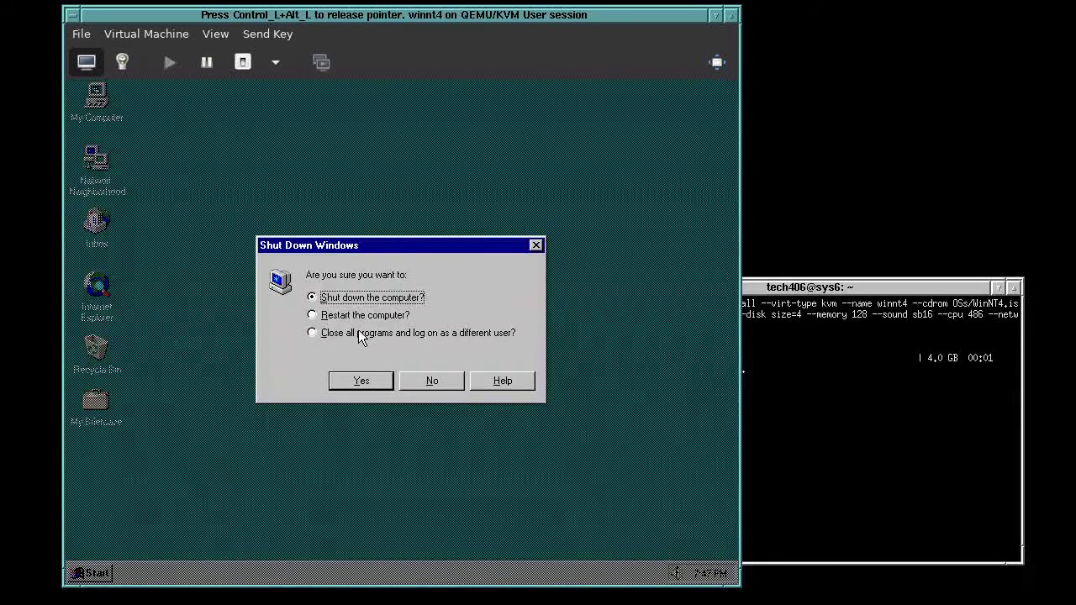
pyautogui.click(361, 382)
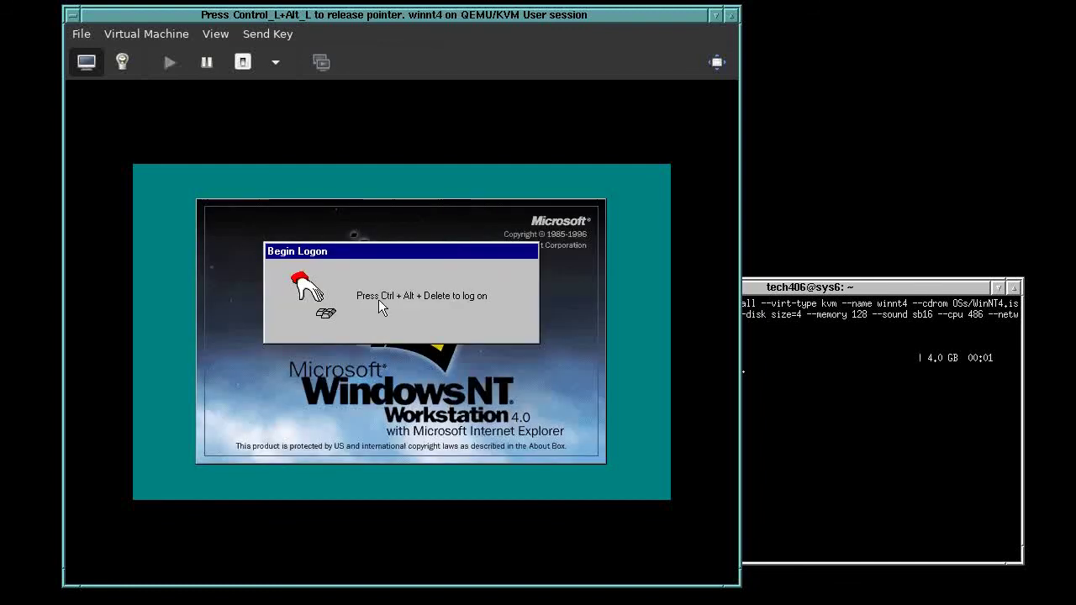
# Log back on as Administrator with the account password, then close Welcome and My Computer
pyautogui.hotkey('ctrl', 'alt')
pyautogui.click(267, 34)
pyautogui.click(289, 72)
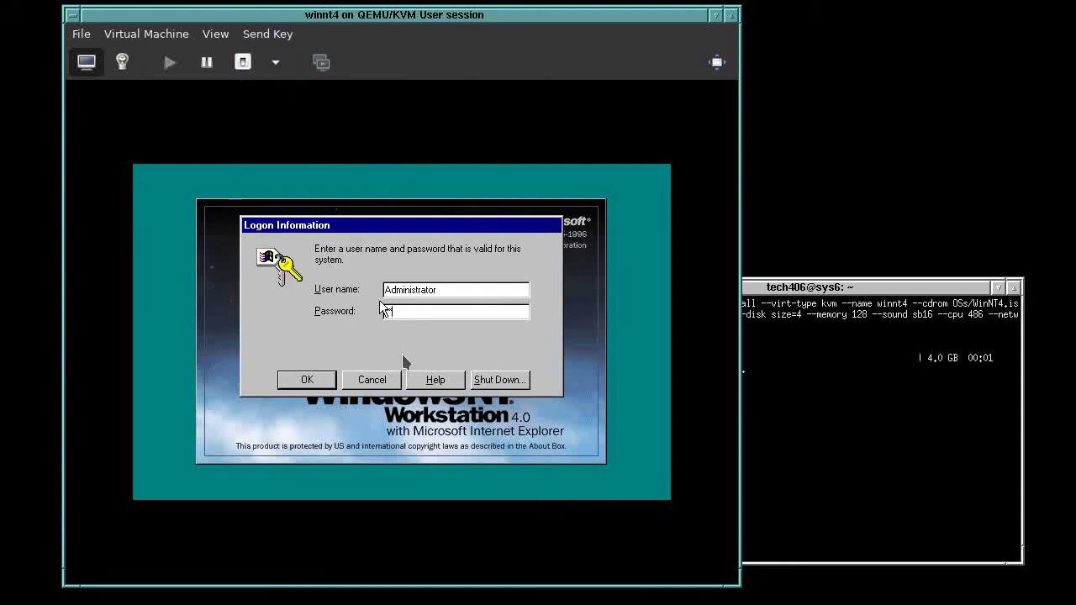
pyautogui.write('admin')
pyautogui.press('Return')
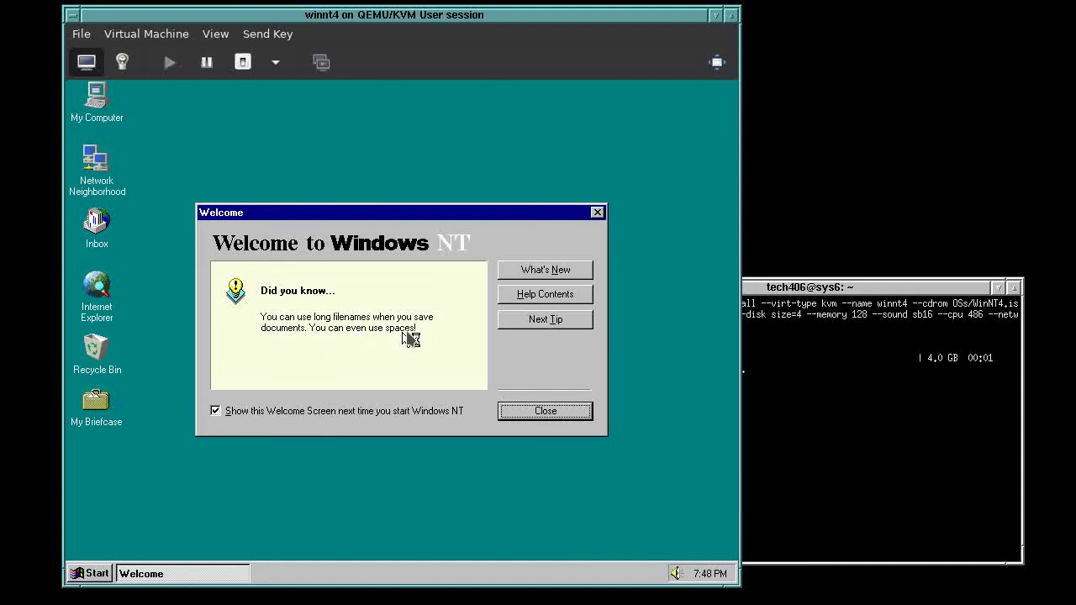
pyautogui.click(410, 338)
pyautogui.click(523, 410)
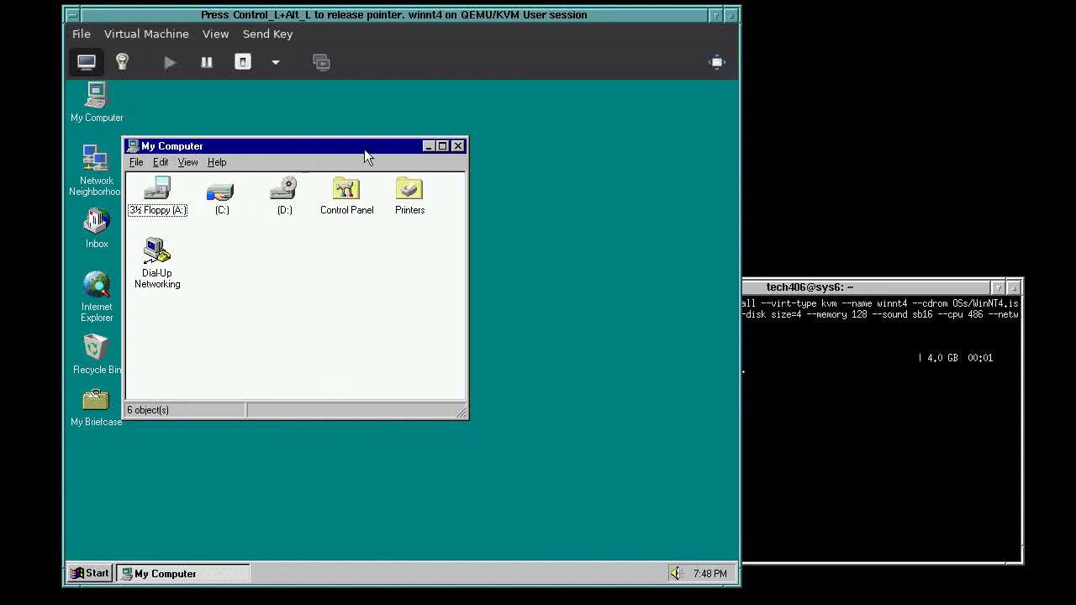
pyautogui.click(458, 146)
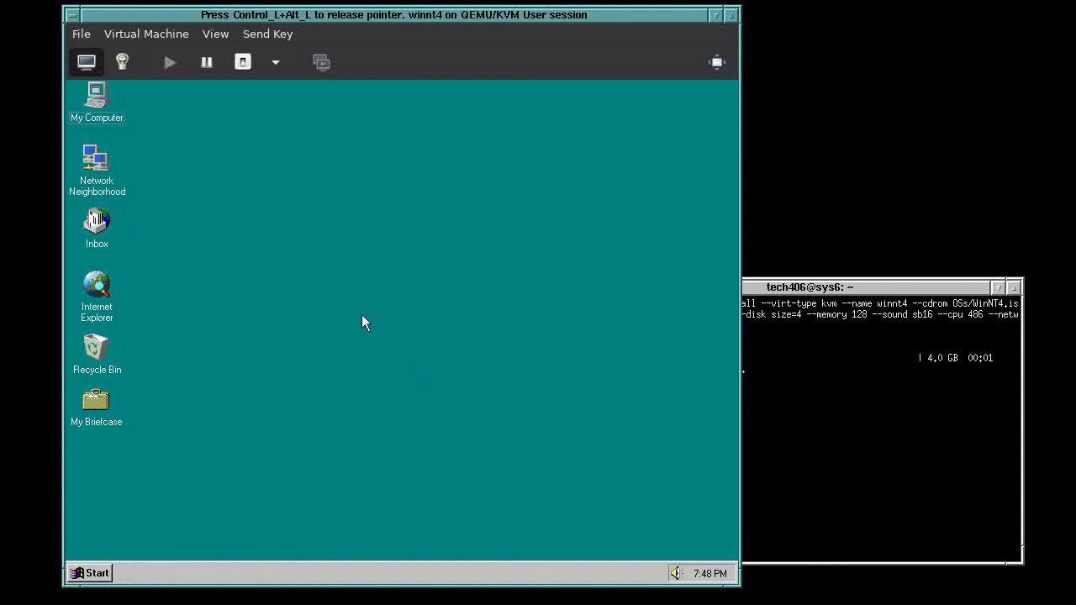
# Remove the media from the VM's Floppy 1 drive and apply the change
pyautogui.hotkey('ctrl', 'alt')
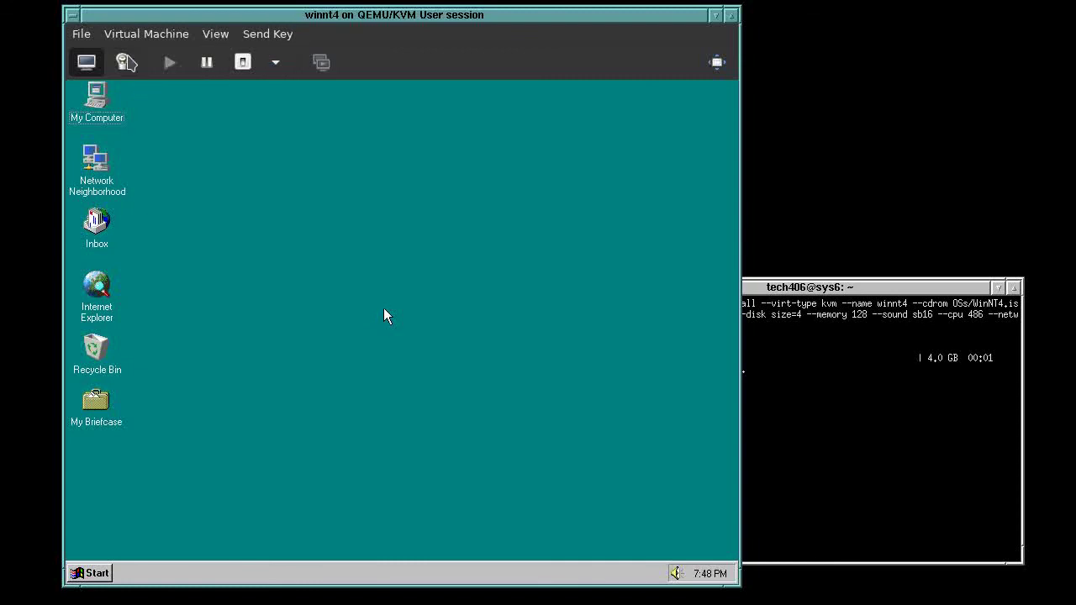
pyautogui.click(122, 62)
pyautogui.click(160, 283)
pyautogui.click(623, 123)
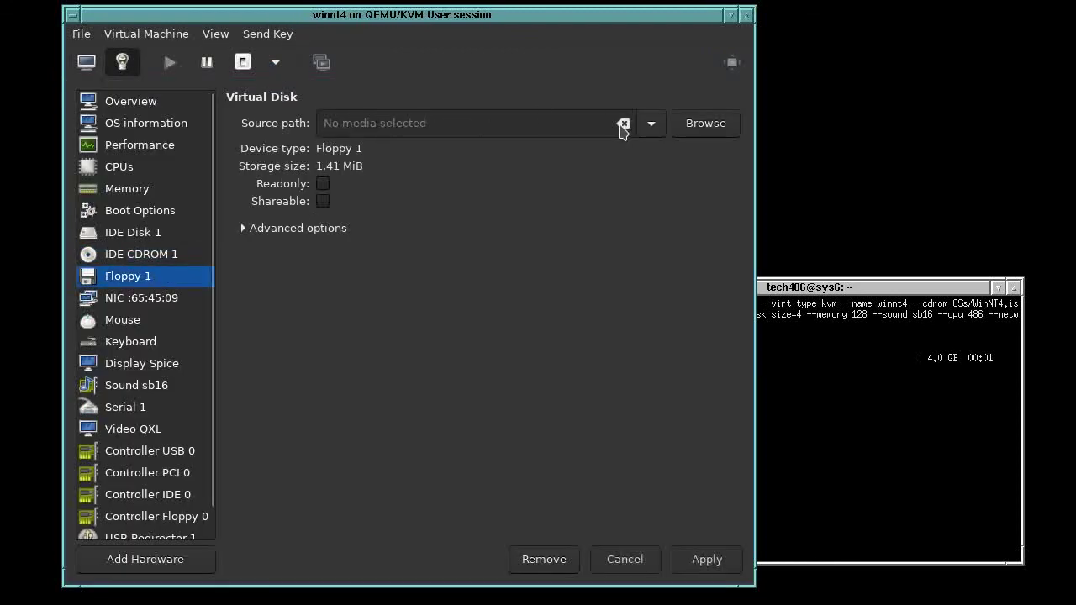
pyautogui.click(707, 559)
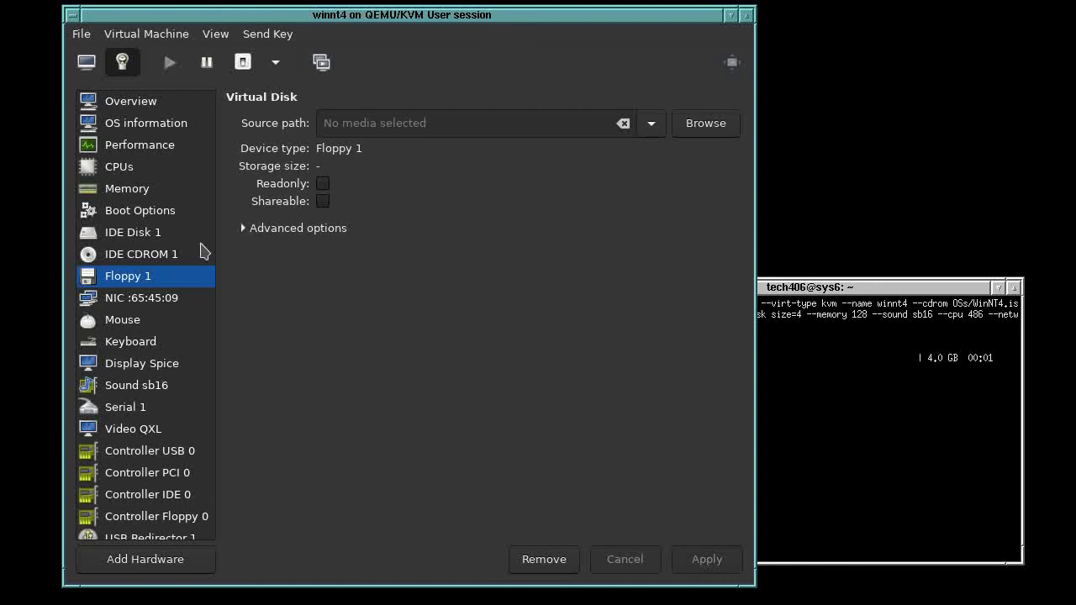
pyautogui.click(160, 254)
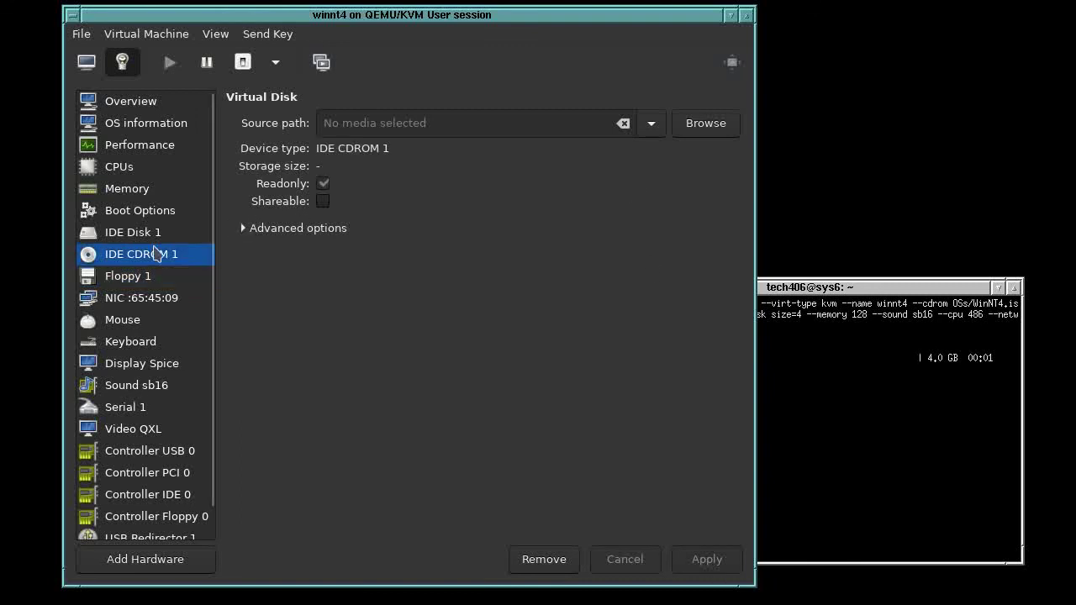
# Load virtio-win.iso from the storage pool into the IDE CD-ROM and return to the console
pyautogui.click(651, 124)
pyautogui.click(652, 125)
pyautogui.click(706, 123)
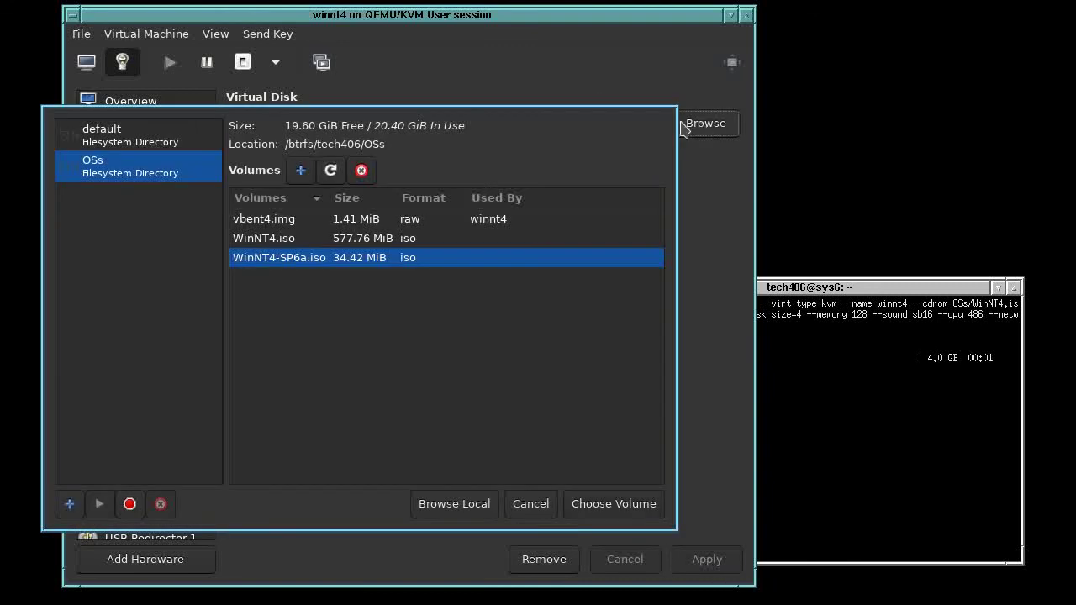
pyautogui.click(331, 171)
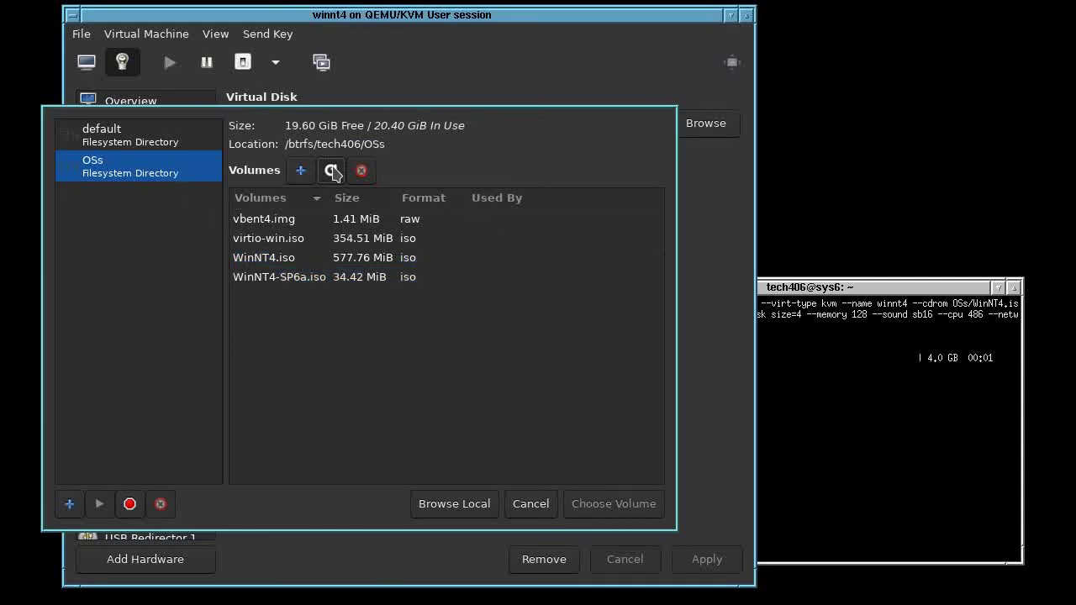
pyautogui.click(317, 240)
pyautogui.click(644, 503)
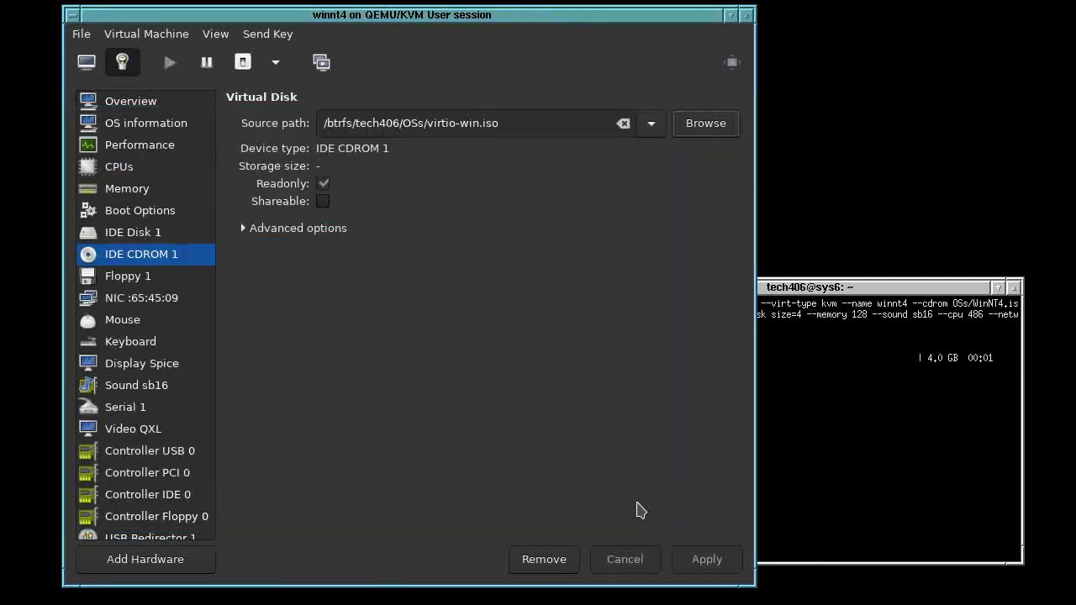
pyautogui.click(708, 562)
pyautogui.click(86, 61)
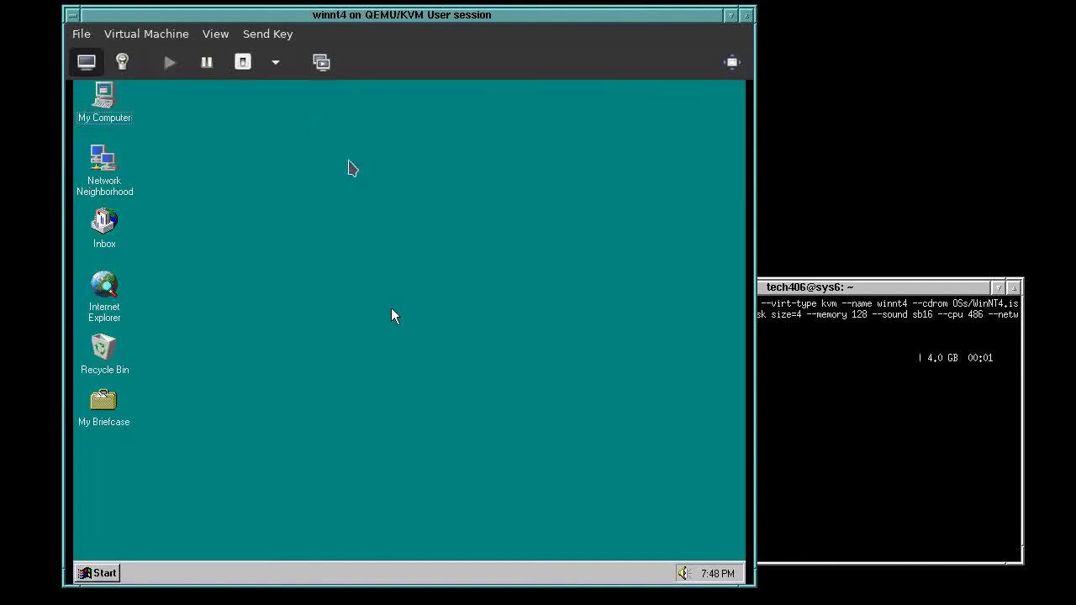
# Resize the viewer window to fit the guest display
pyautogui.click(215, 33)
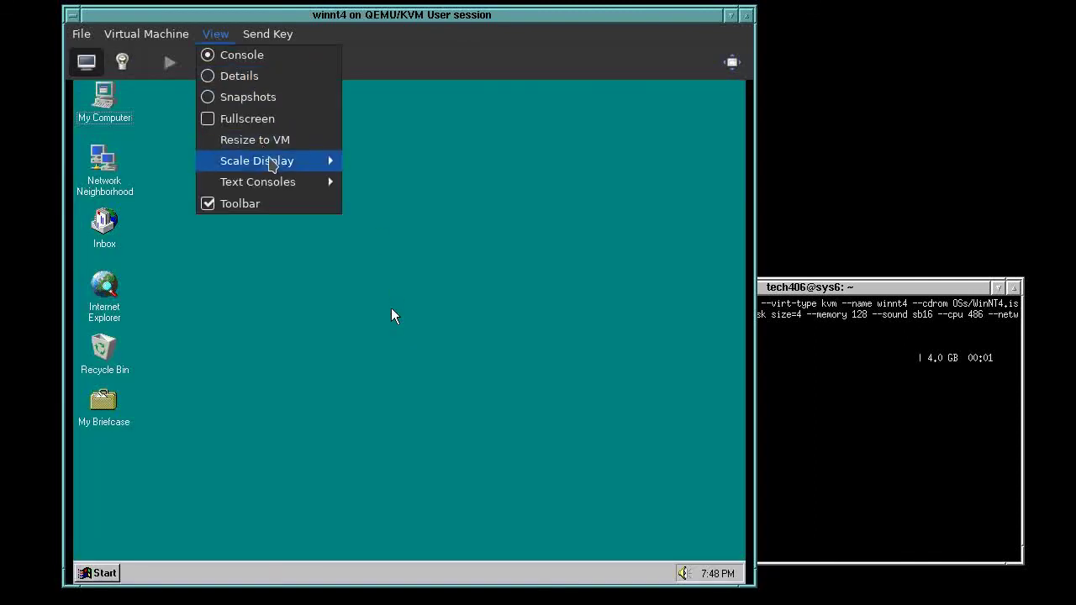
pyautogui.click(272, 139)
pyautogui.click(274, 149)
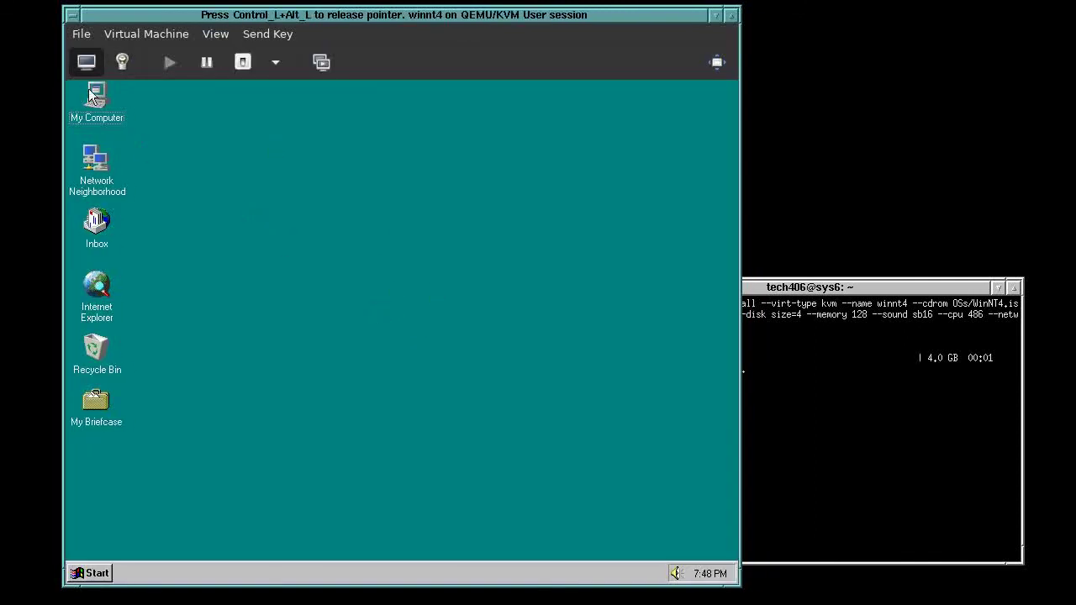
# Browse My Computer to the virtio-win D: drive's qxl folder, inspect xp, then close qxl
pyautogui.doubleClick(93, 90)
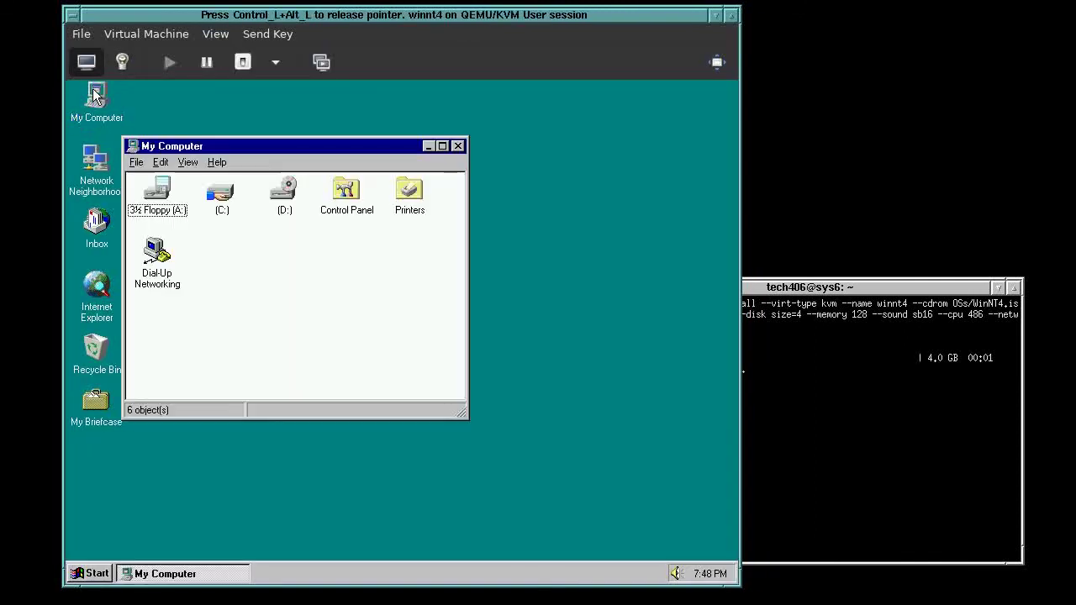
pyautogui.doubleClick(283, 190)
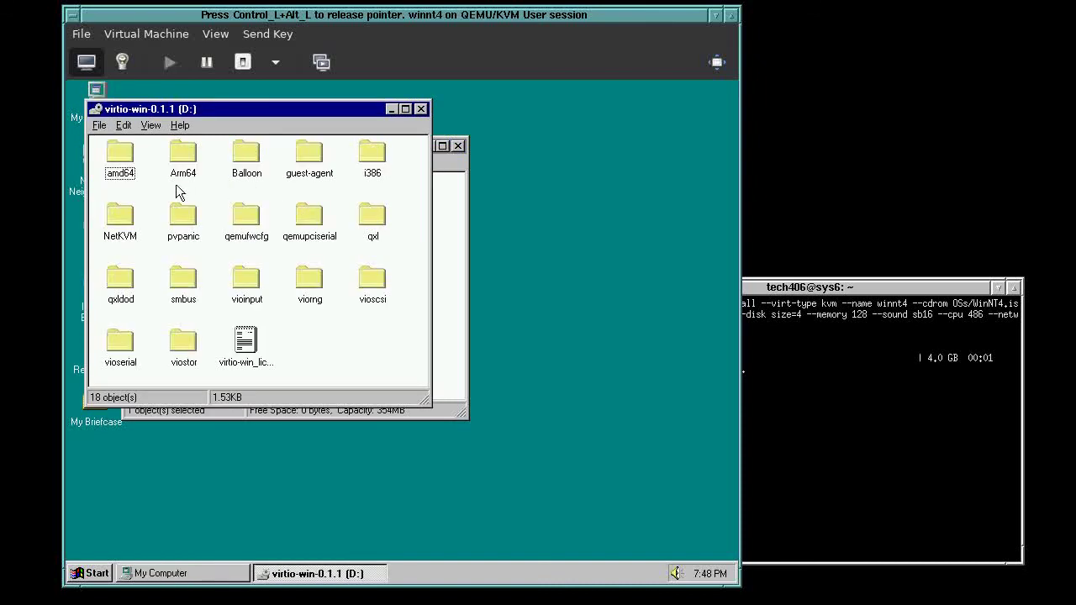
pyautogui.doubleClick(373, 212)
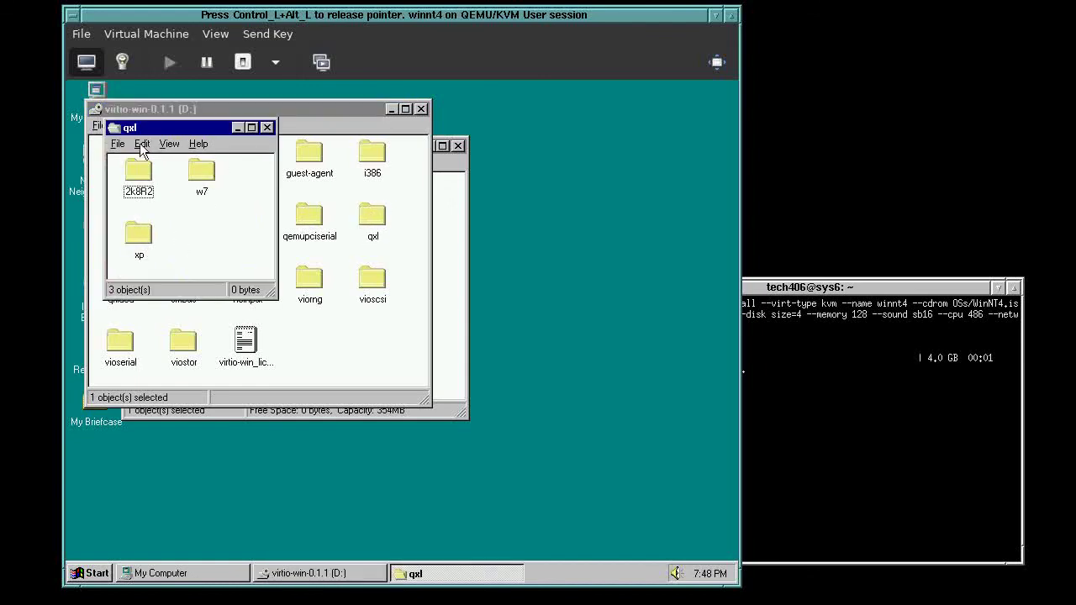
pyautogui.click(145, 239)
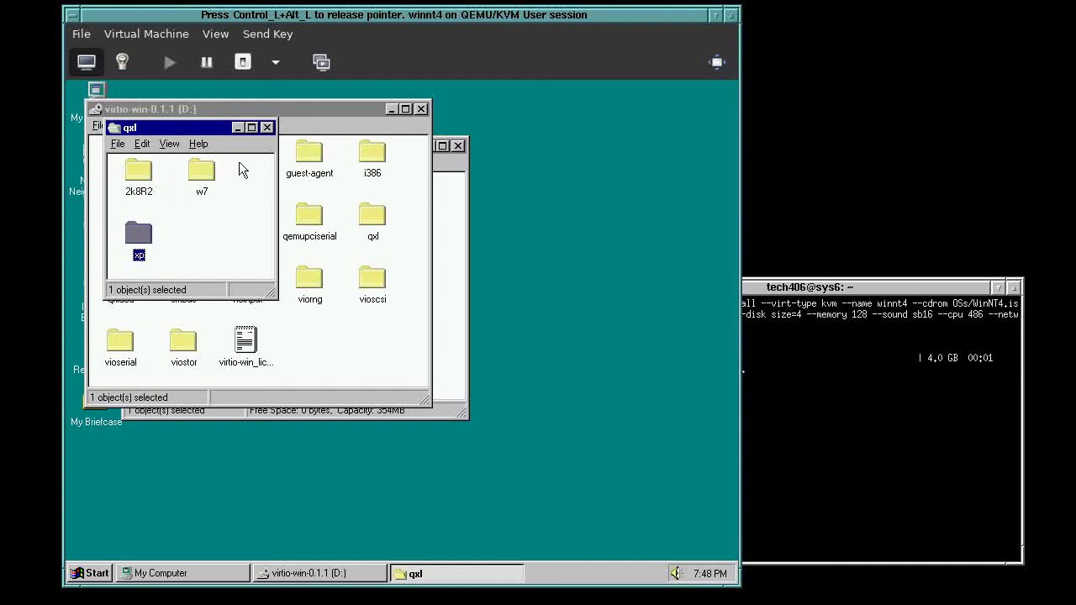
pyautogui.click(267, 125)
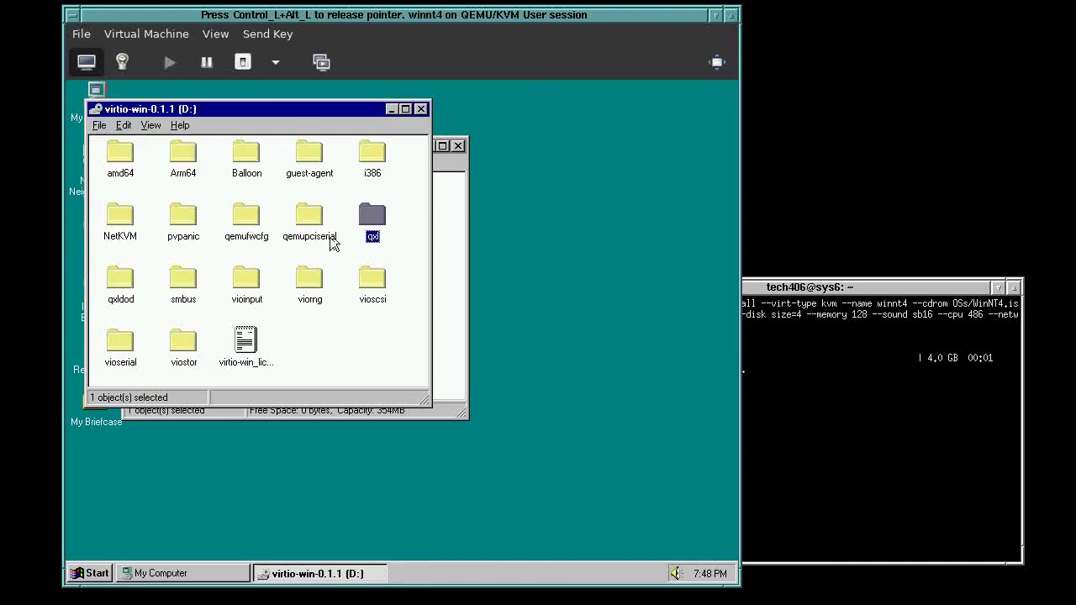
pyautogui.click(334, 342)
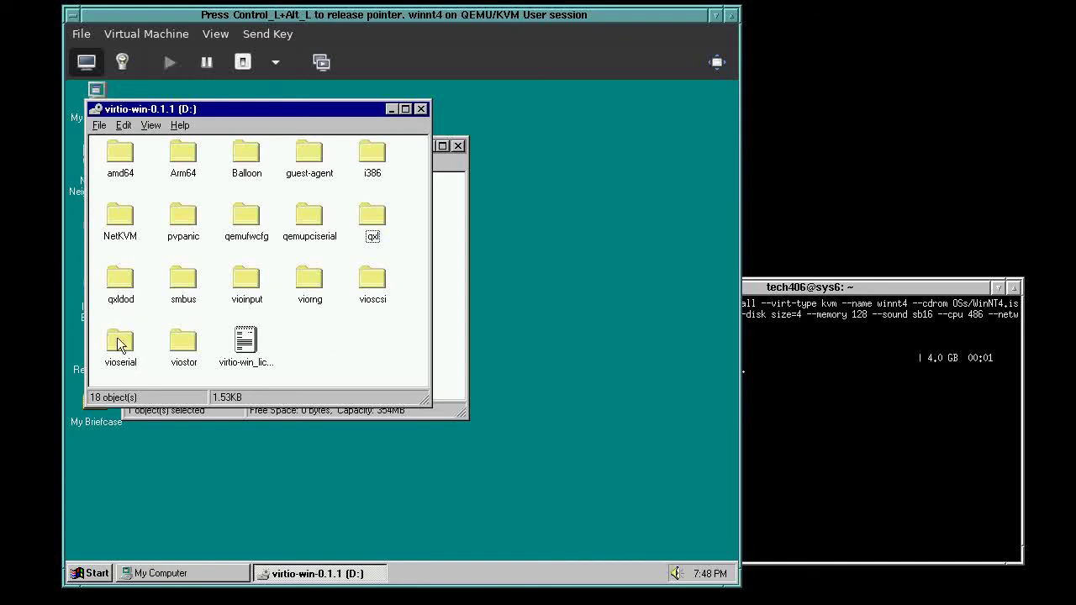
pyautogui.doubleClick(185, 345)
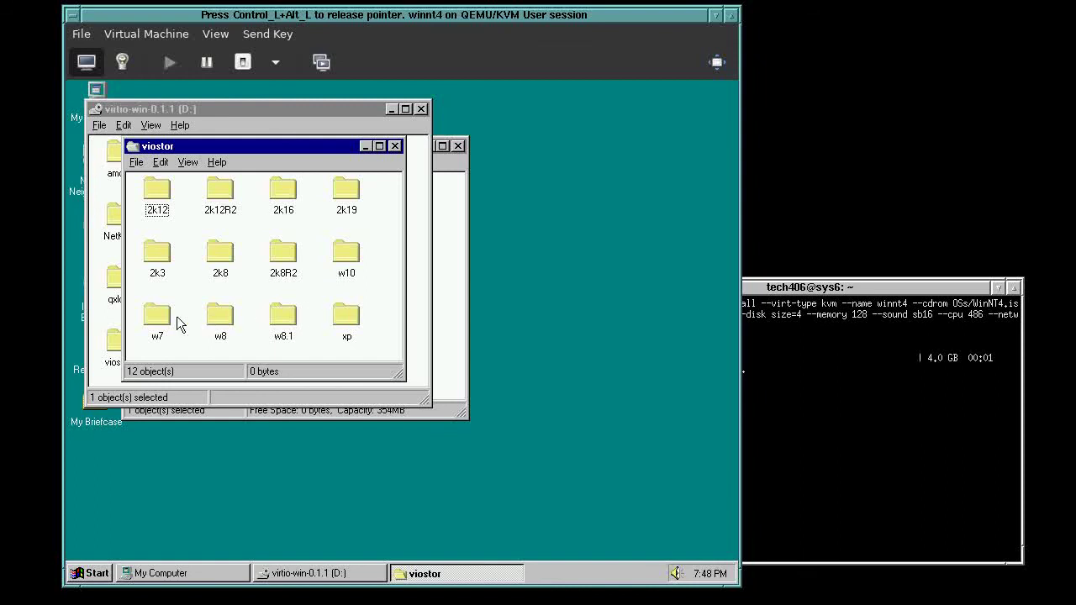
pyautogui.click(350, 253)
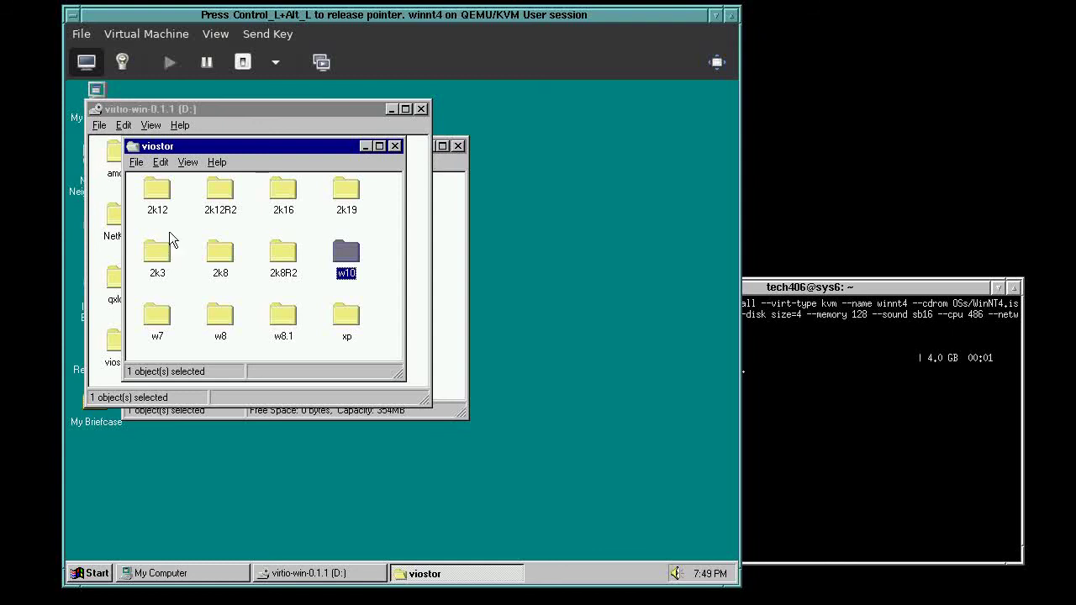
pyautogui.click(154, 256)
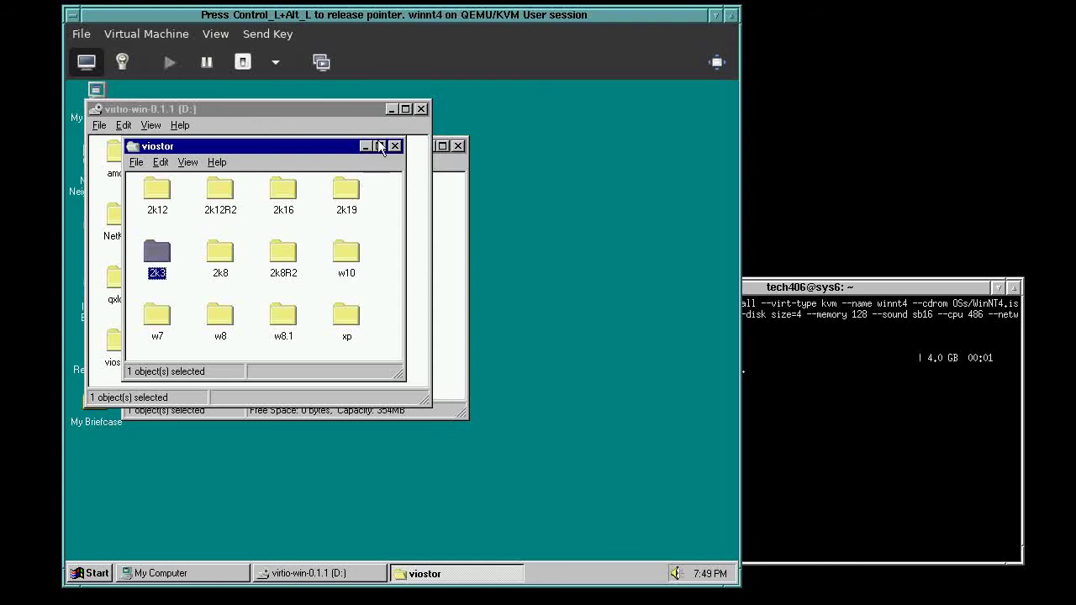
pyautogui.click(395, 146)
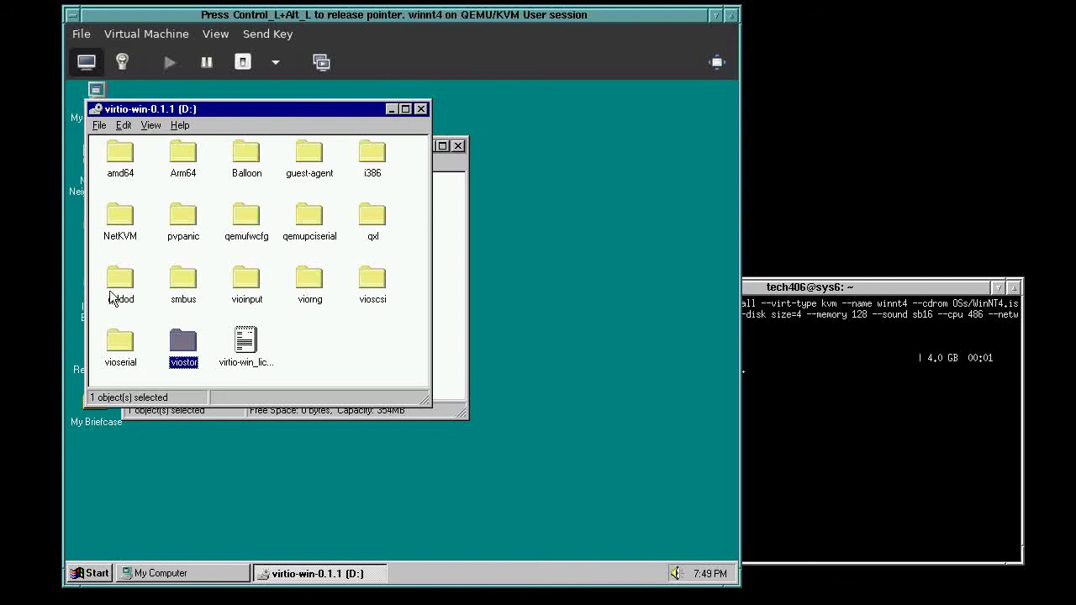
pyautogui.doubleClick(121, 215)
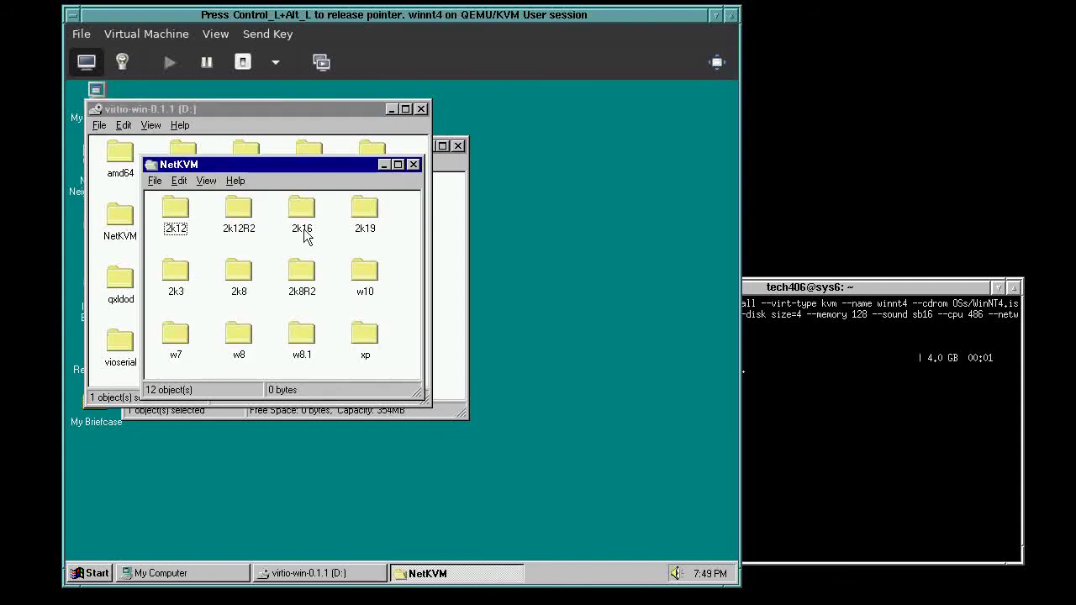
pyautogui.click(369, 341)
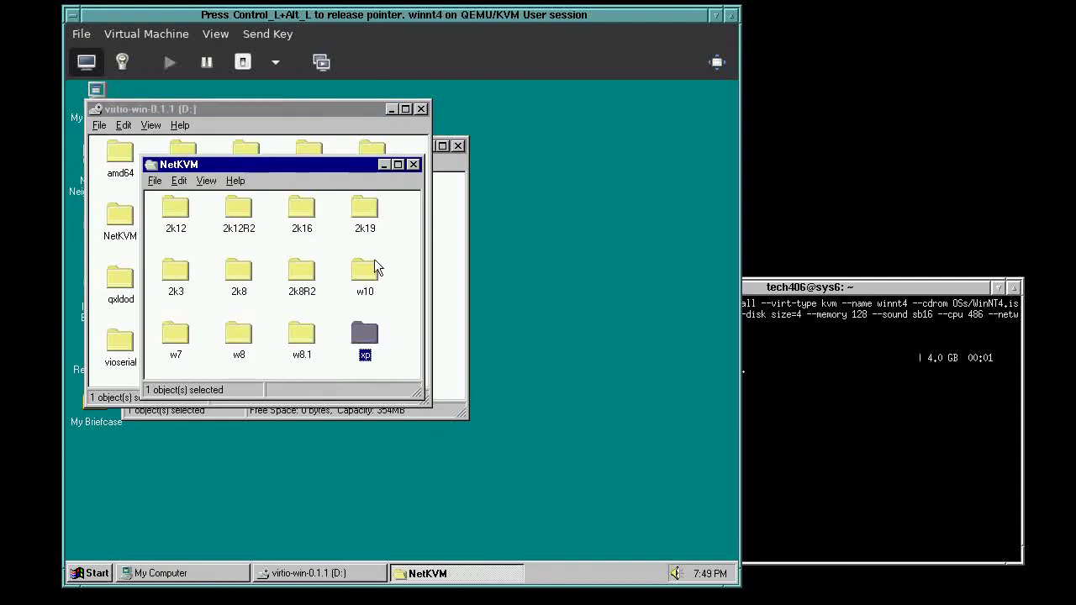
pyautogui.click(413, 165)
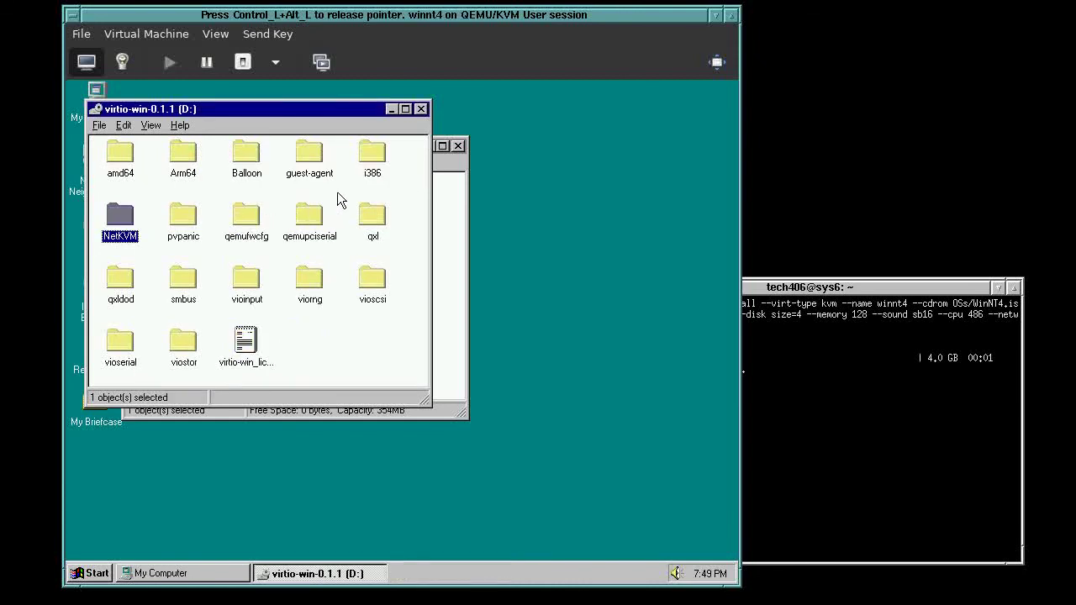
pyautogui.click(375, 159)
pyautogui.doubleClick(374, 159)
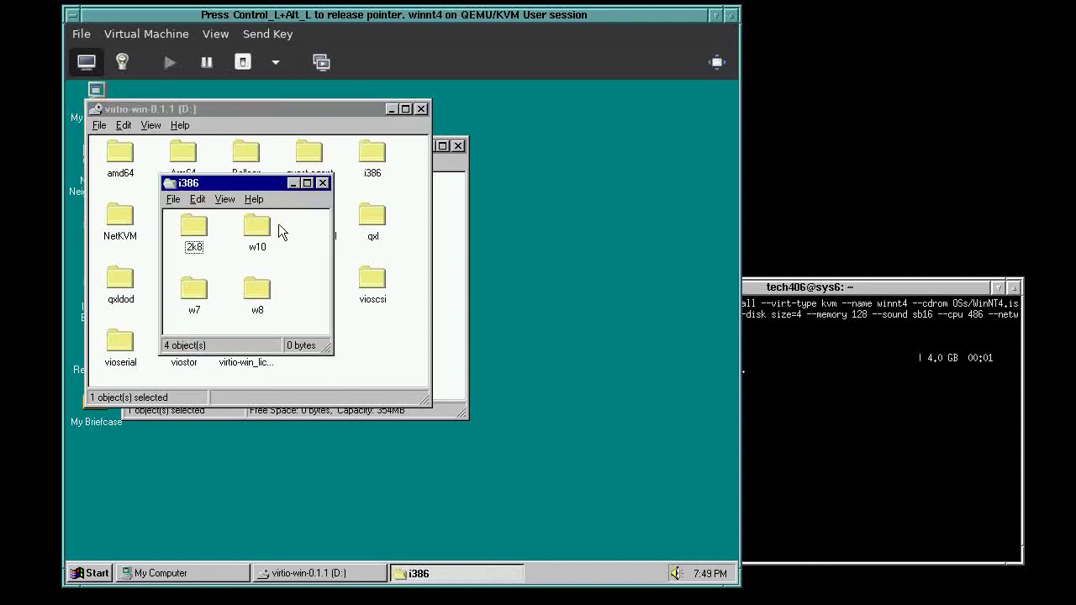
pyautogui.click(322, 182)
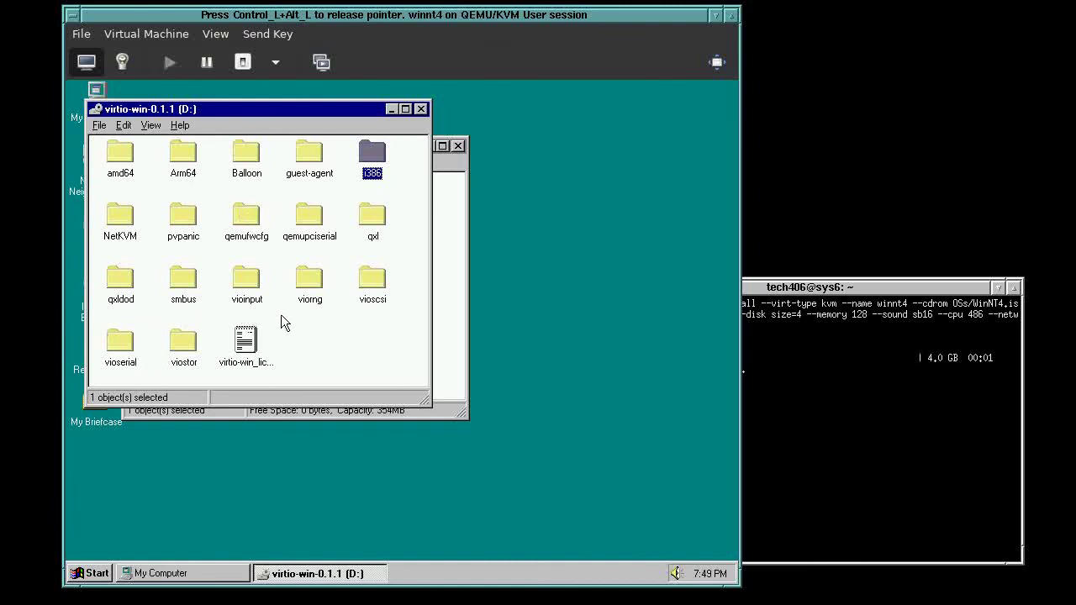
pyautogui.click(275, 254)
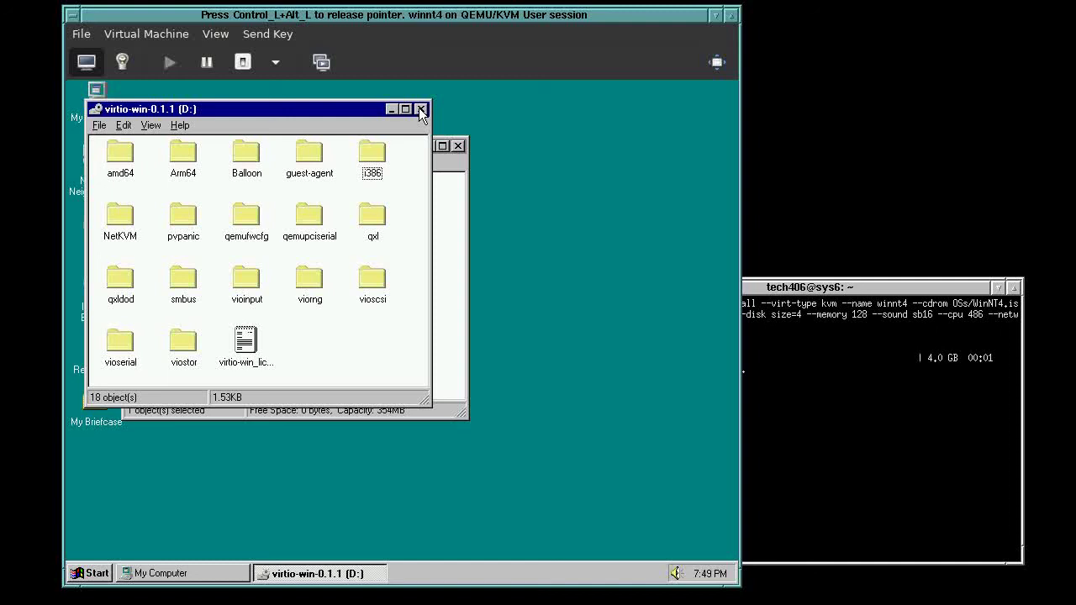
# Revisit the i386 and NetKVM driver folders, checking NetKVM's xp and 2k12 subfolders
pyautogui.doubleClick(380, 154)
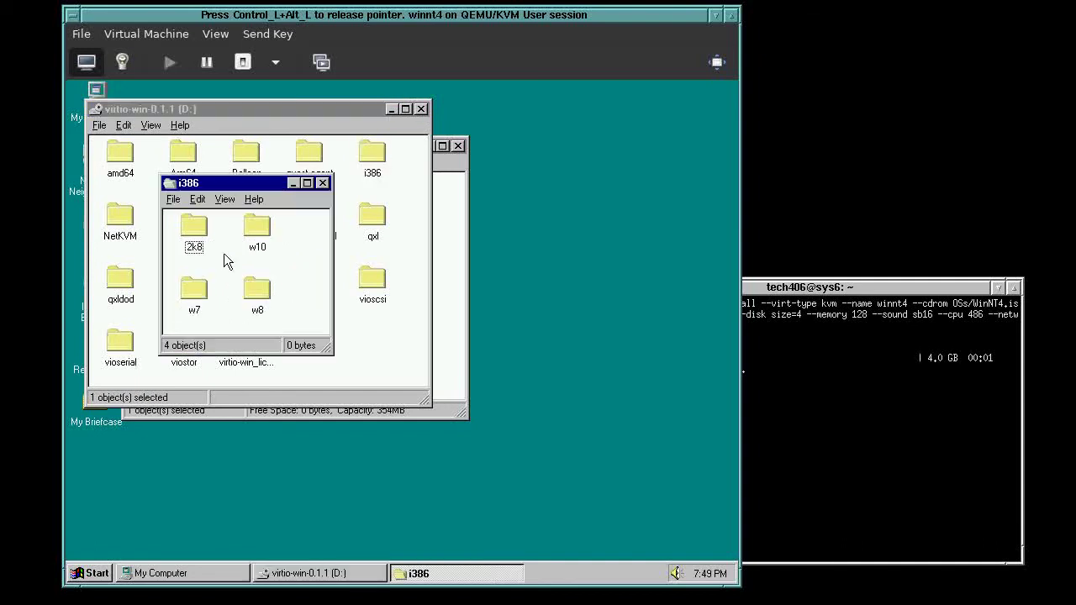
pyautogui.click(323, 182)
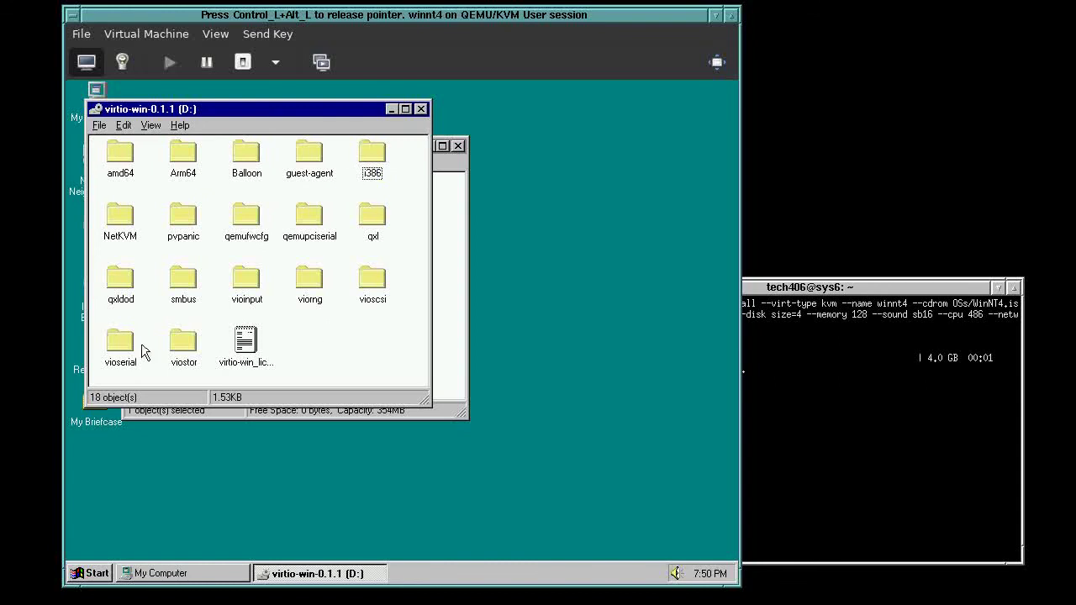
pyautogui.doubleClick(118, 217)
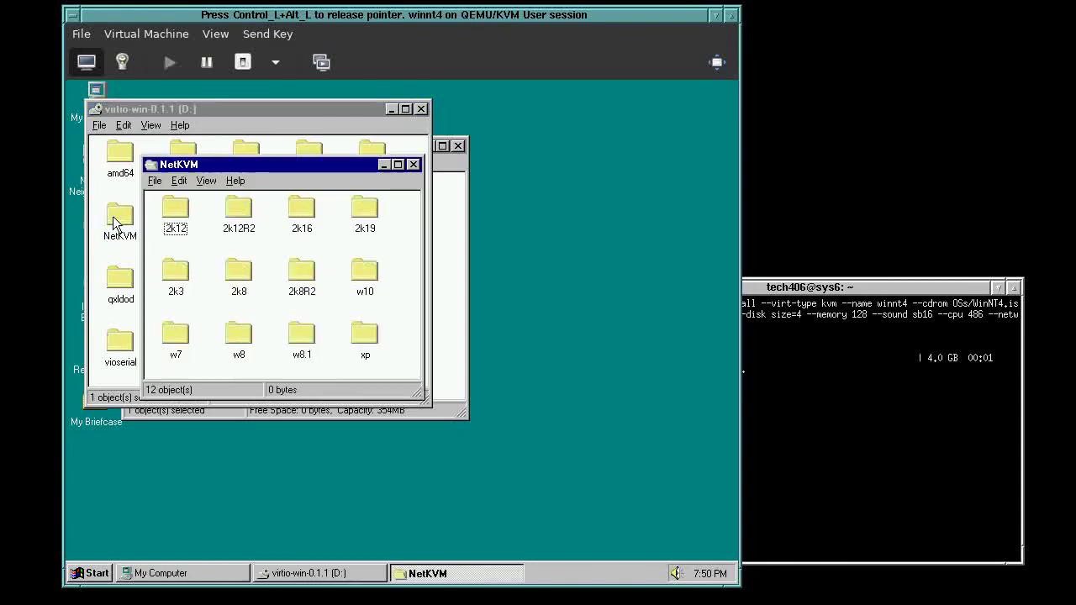
pyautogui.click(367, 340)
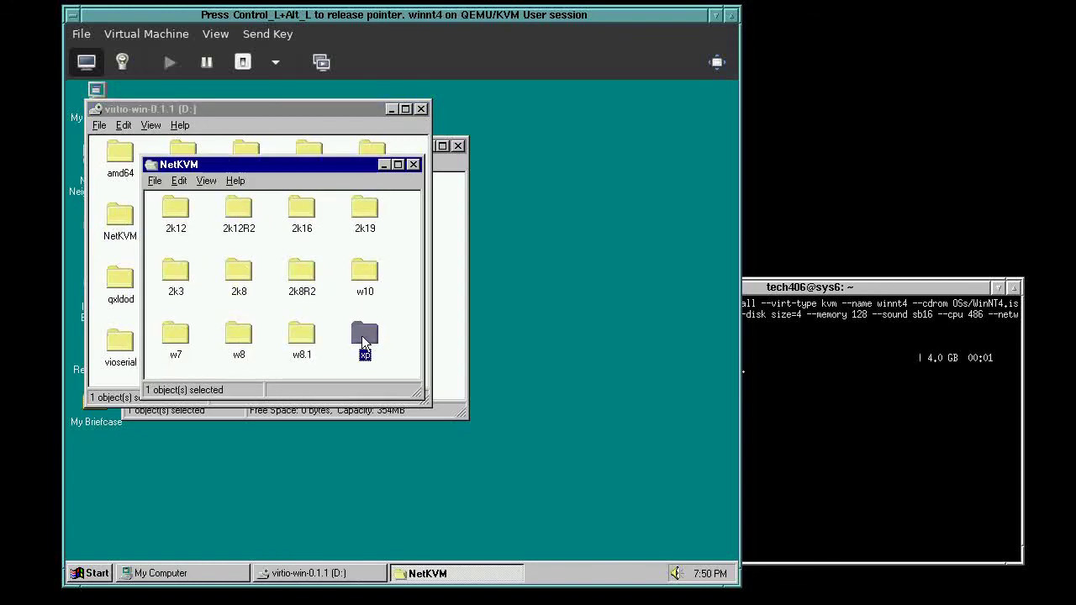
pyautogui.click(185, 222)
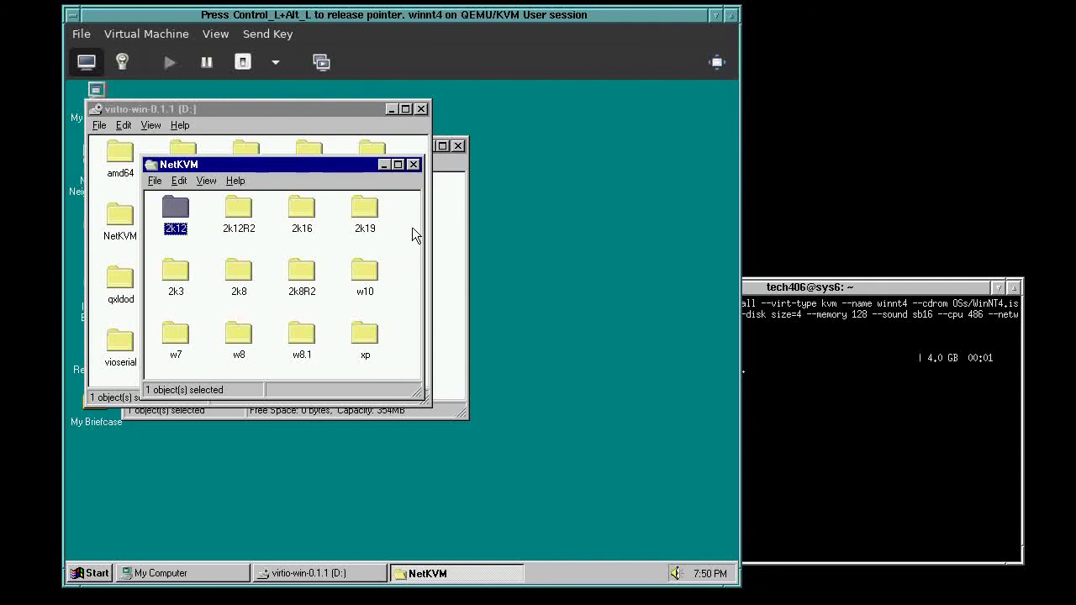
pyautogui.click(413, 164)
pyautogui.click(357, 347)
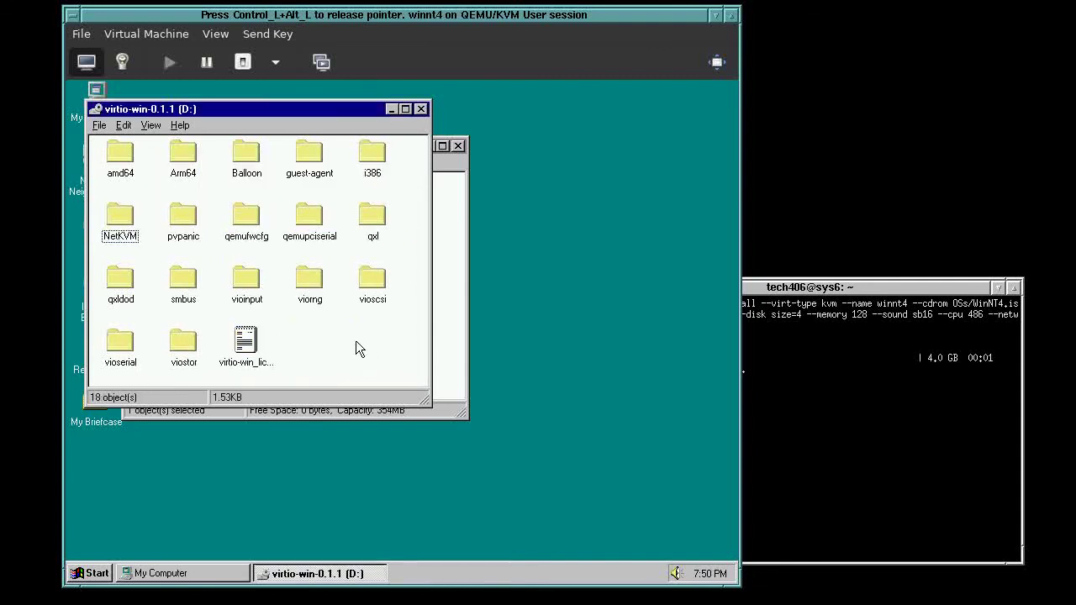
# Close the virtio-win CD and My Computer windows and release the pointer
pyautogui.click(420, 109)
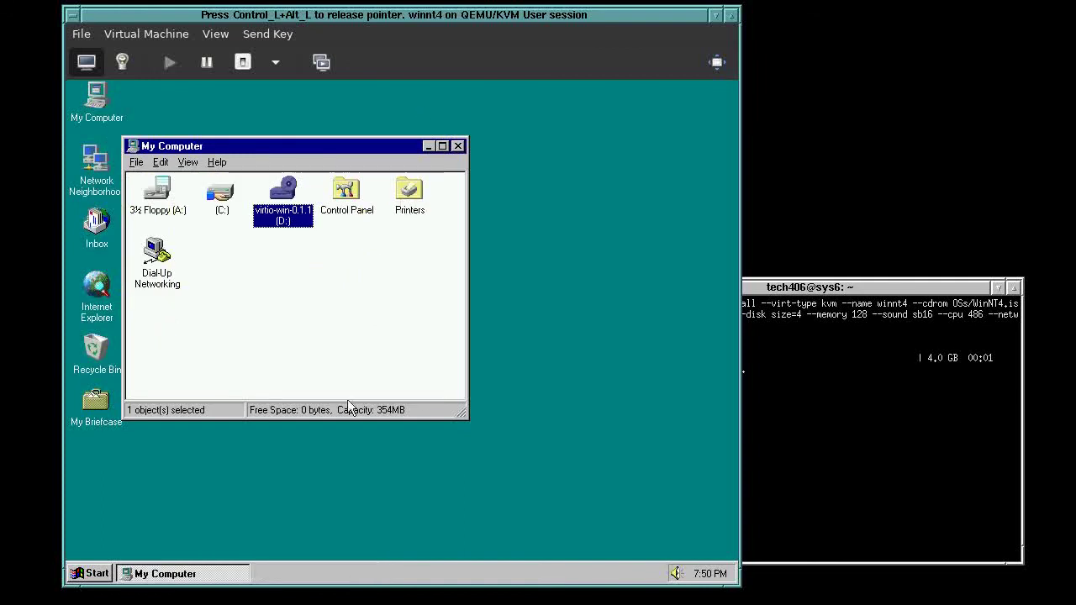
pyautogui.click(459, 147)
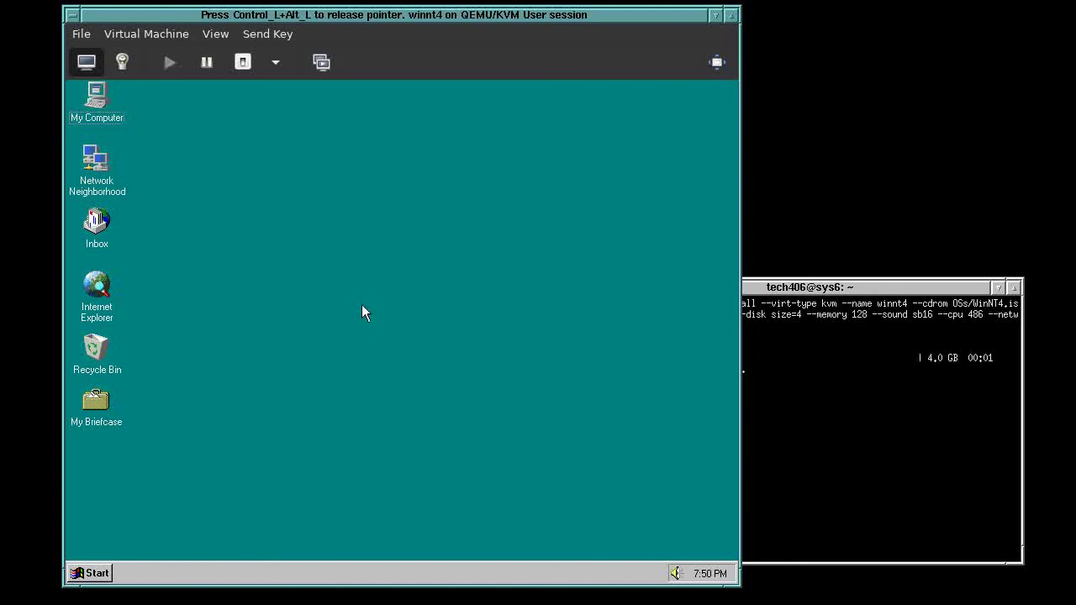
pyautogui.hotkey('ctrl', 'alt')
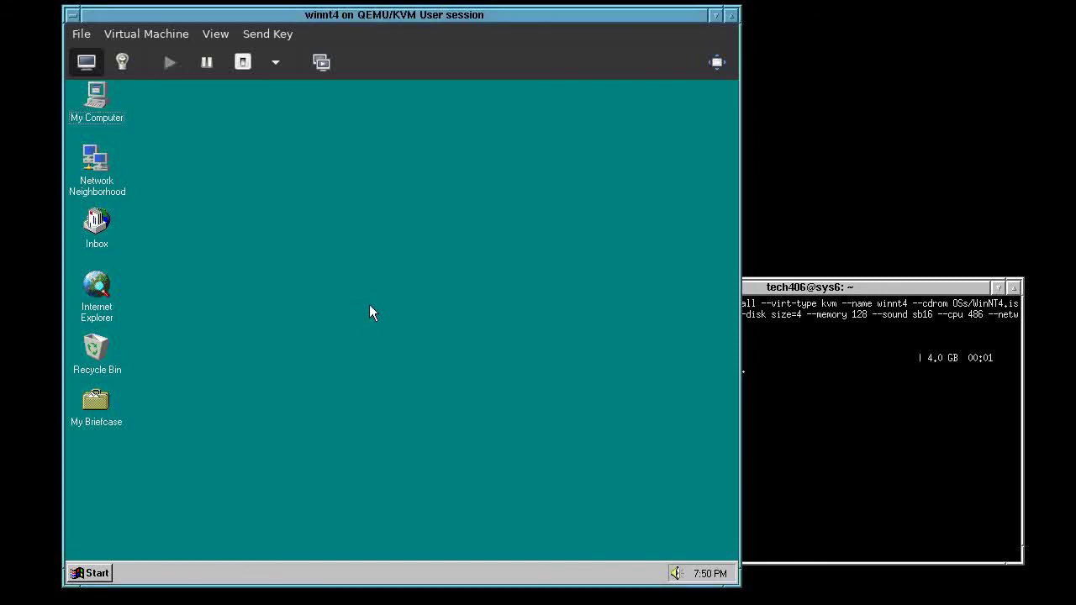